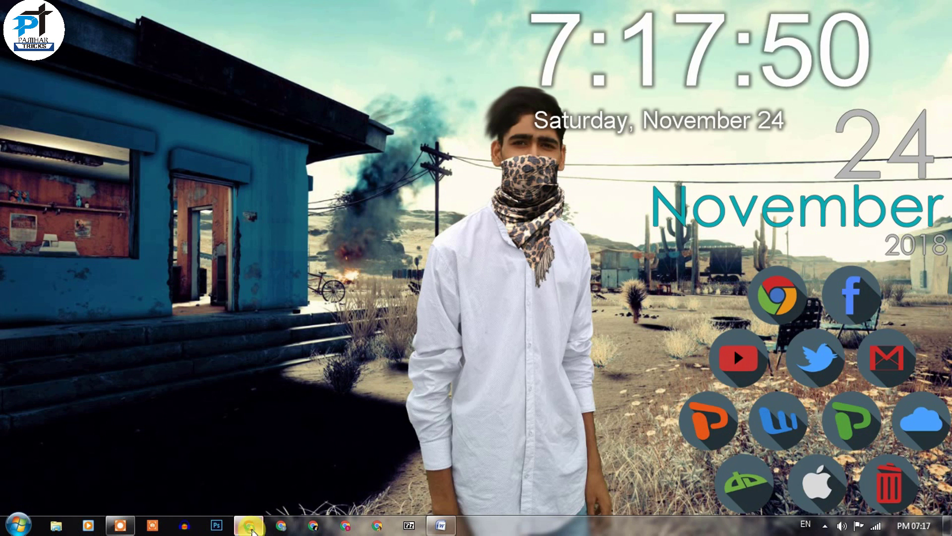
- Bring up Kodular Creator in Chrome, create a new project named Screen1 and open it
left_click(250, 525)
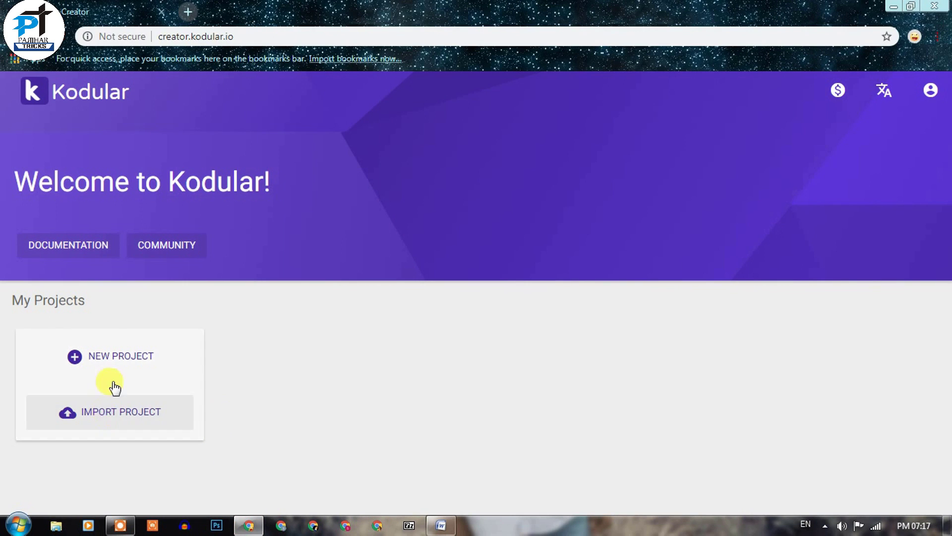
left_click(76, 357)
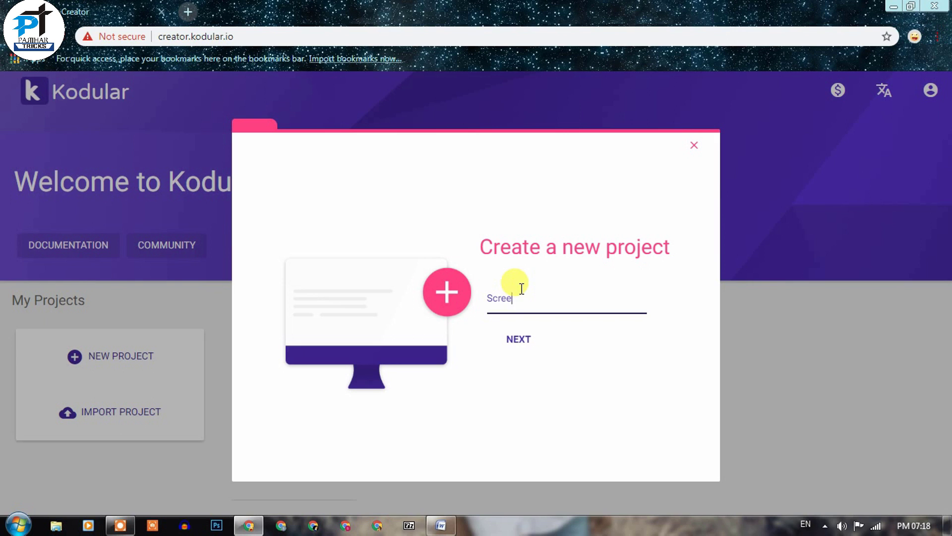
left_click(517, 340)
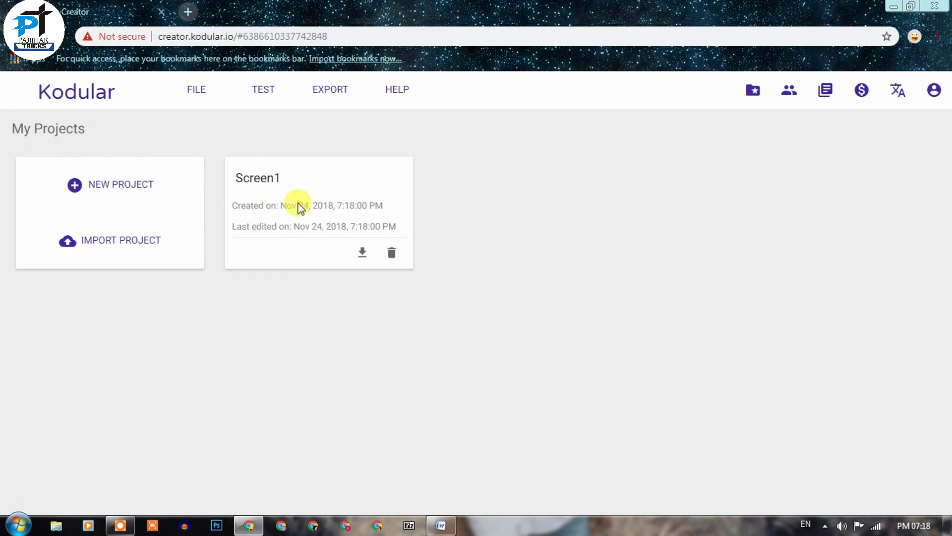
left_click(312, 187)
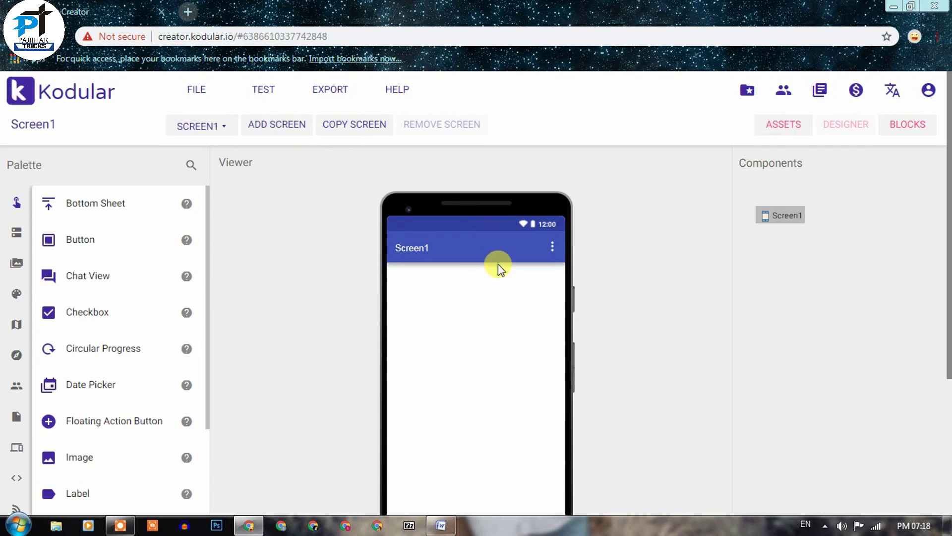
- Turn off Title Visible for Screen1 to hide its title bar
left_click(784, 214)
scroll(795, 386, "down", 10)
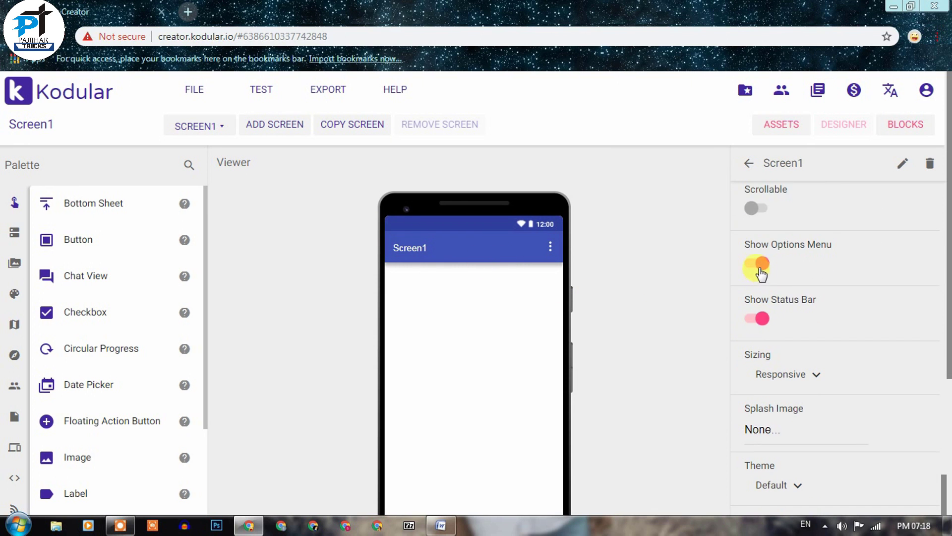
scroll(799, 349, "down", 8)
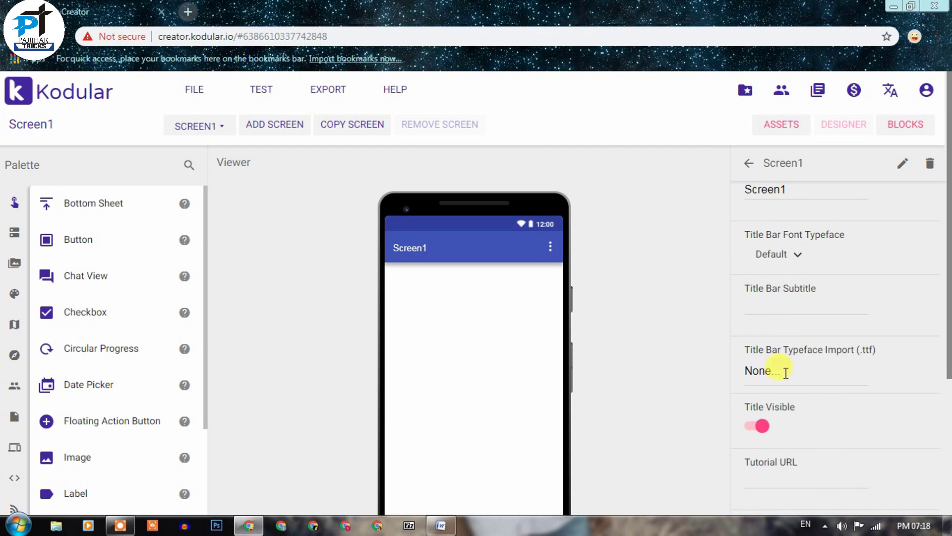
left_click(769, 425)
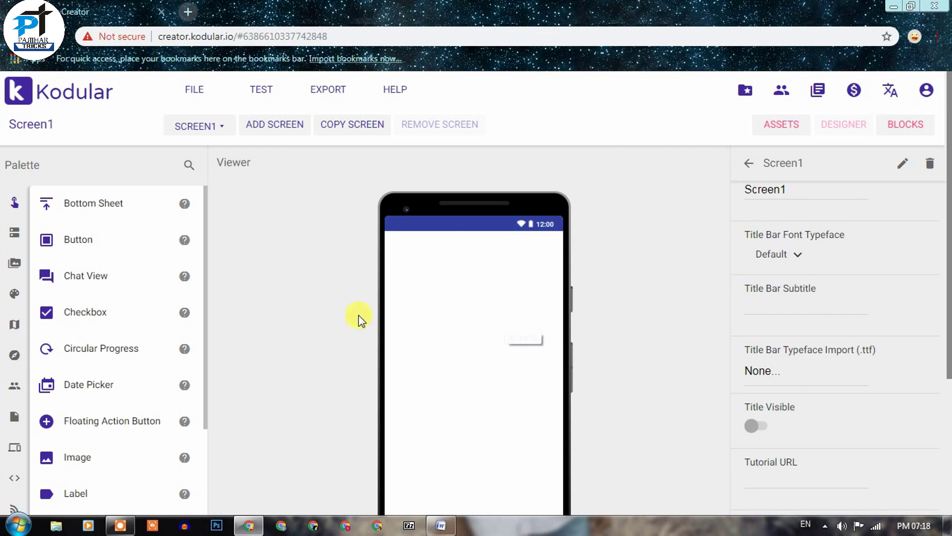
- Add two buttons to Screen1 and set the screen's horizontal and vertical alignment to Center
mouse_move(122, 474)
left_click_drag(77, 239, 415, 330)
left_click(415, 330)
scroll(793, 308, "up", 15)
left_click(781, 247)
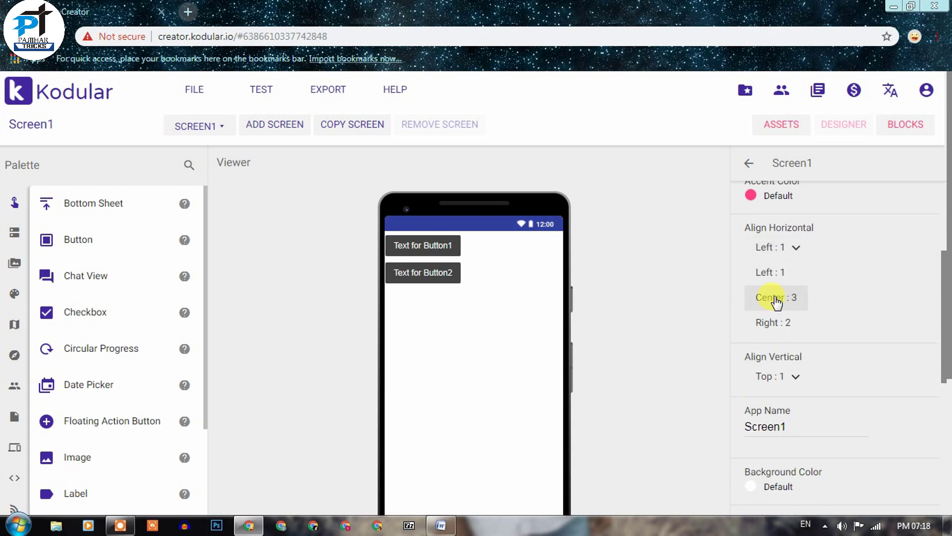
left_click(778, 300)
left_click(783, 301)
left_click(766, 354)
- Set the upper button's text to "Screen 2"
left_click(457, 370)
scroll(793, 386, "down", 3)
left_click_drag(835, 477, 617, 480)
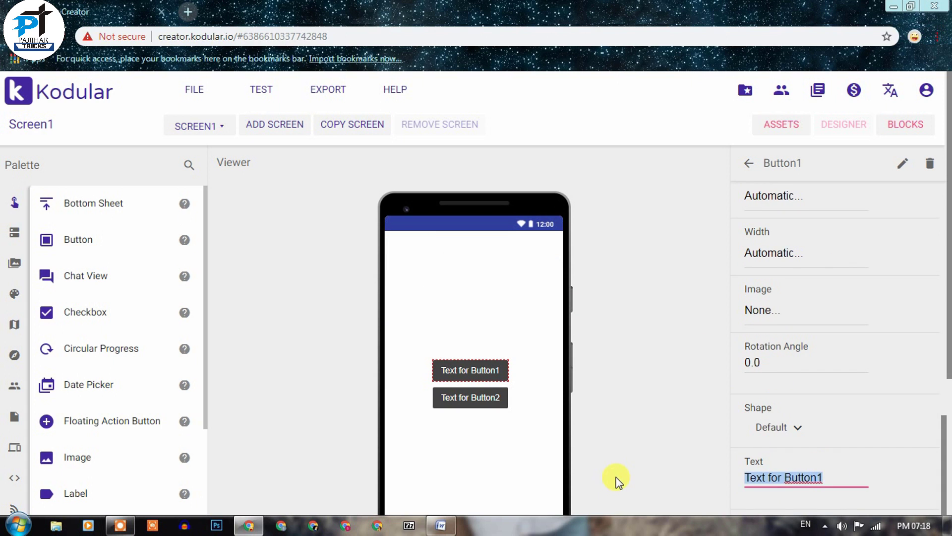
type("Screen 2")
- Set the lower button's text to "Screen 3"
left_click(471, 398)
scroll(814, 430, "down", 4)
left_click_drag(843, 280, 463, 285)
type("Screen 3")
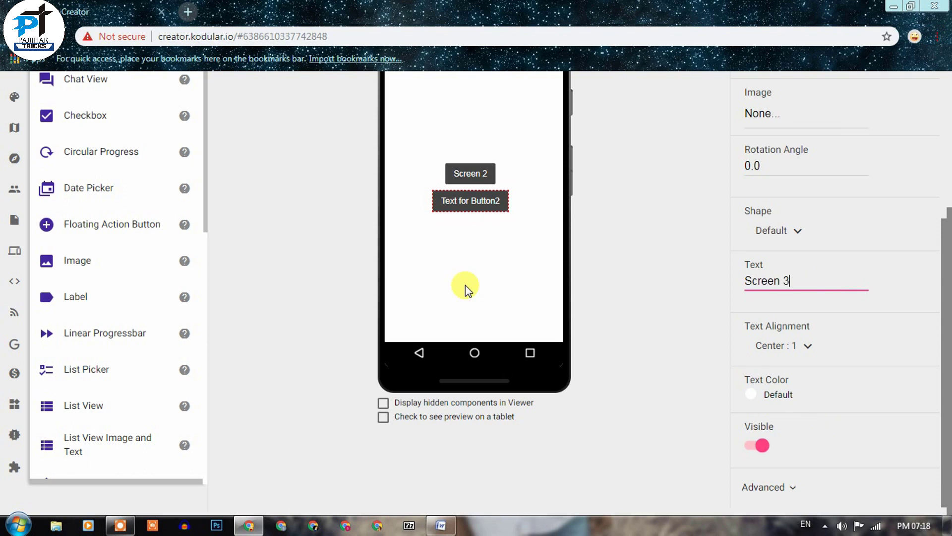
key("Return")
- Give both buttons a rounded shape and bold size 30 text, with a blue background for Screen 2 and red for Screen 3
left_click(777, 230)
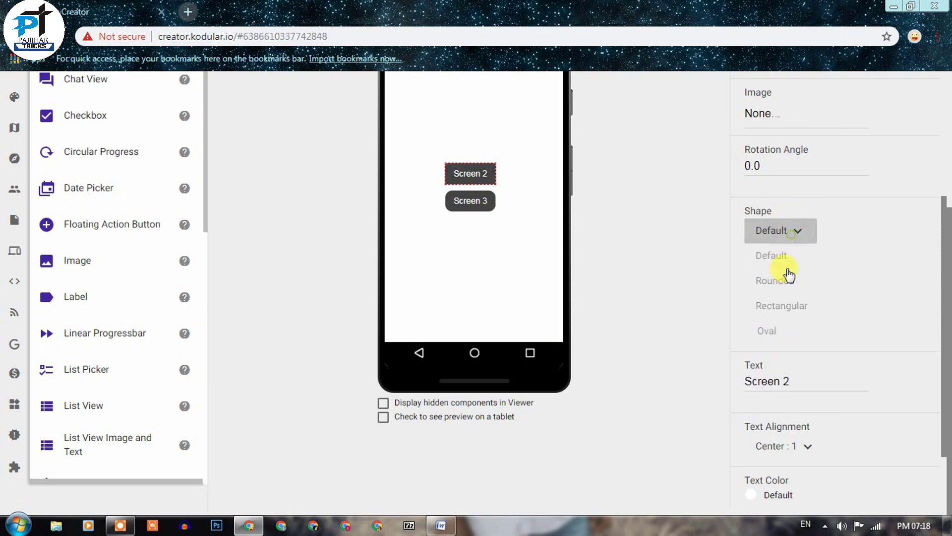
scroll(776, 230, "down", 7)
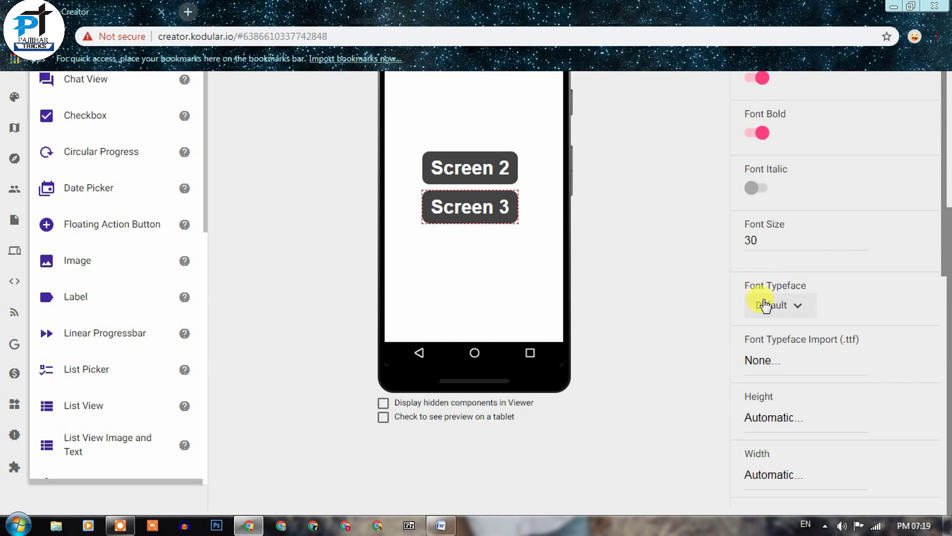
scroll(765, 302, "up", 10)
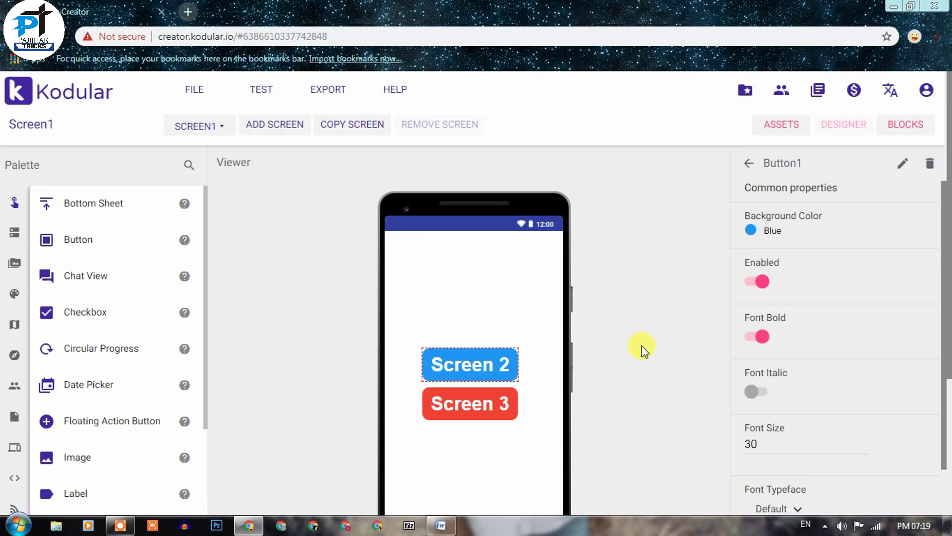
scroll(587, 314, "down", 1)
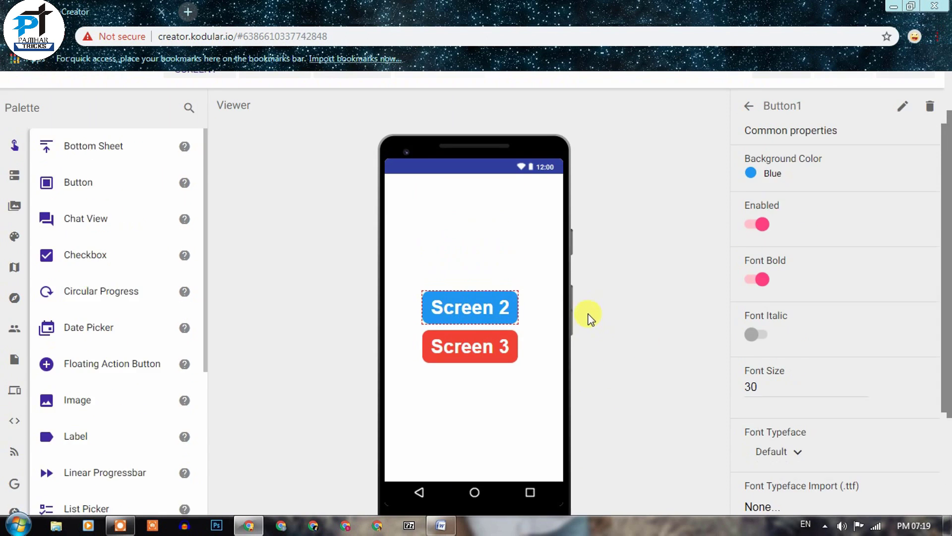
scroll(589, 289, "up", 1)
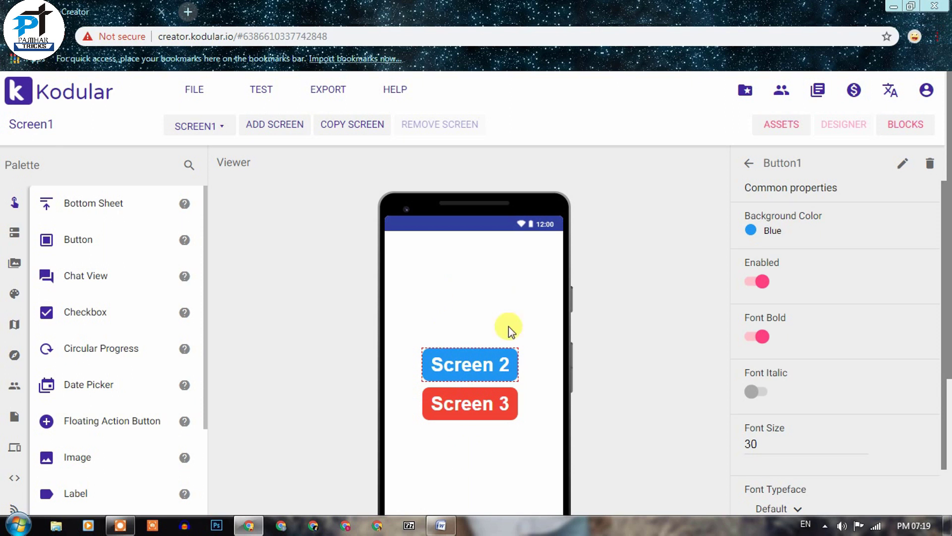
- Switch to the Blocks editor and place a Button1 Click event block in the workspace
left_click(906, 124)
left_click(828, 128)
left_click(902, 123)
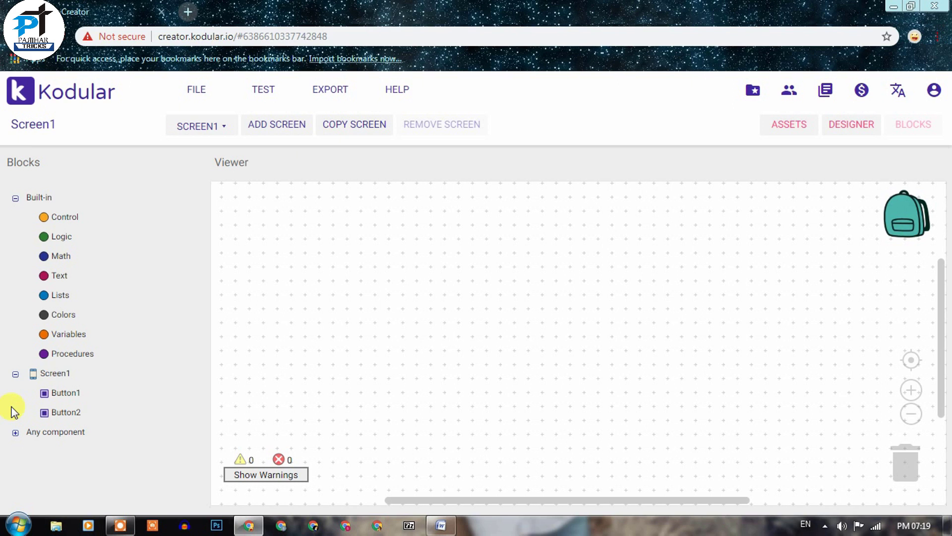
left_click(69, 394)
left_click_drag(251, 221, 468, 287)
- Nest an "open another screen" control block inside the Button1 Click event and shift the stack slightly left
left_click(74, 225)
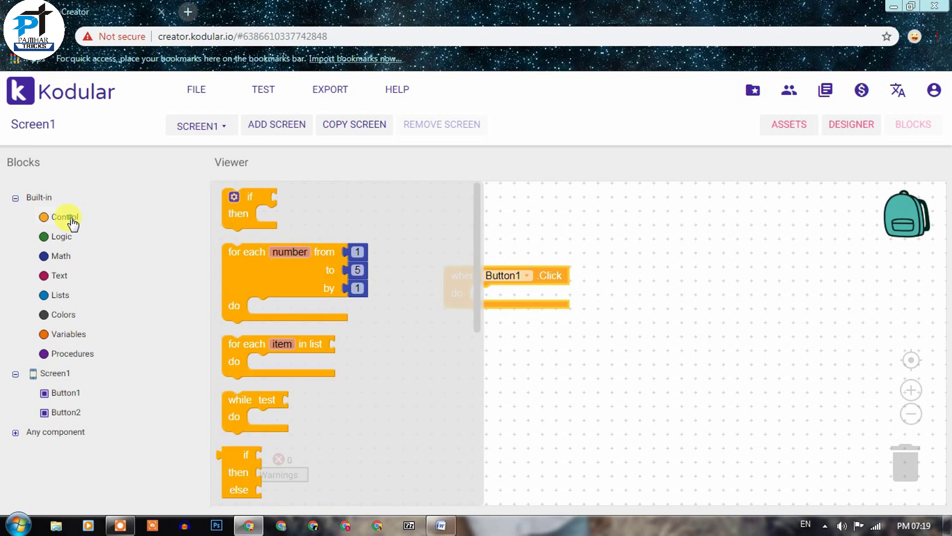
scroll(290, 365, "down", 3)
scroll(278, 395, "down", 3)
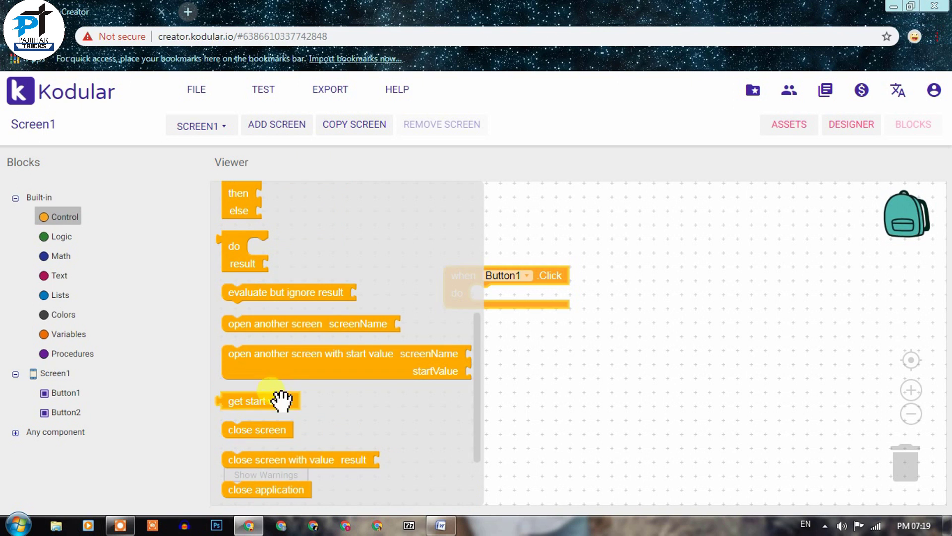
scroll(276, 479, "down", 2)
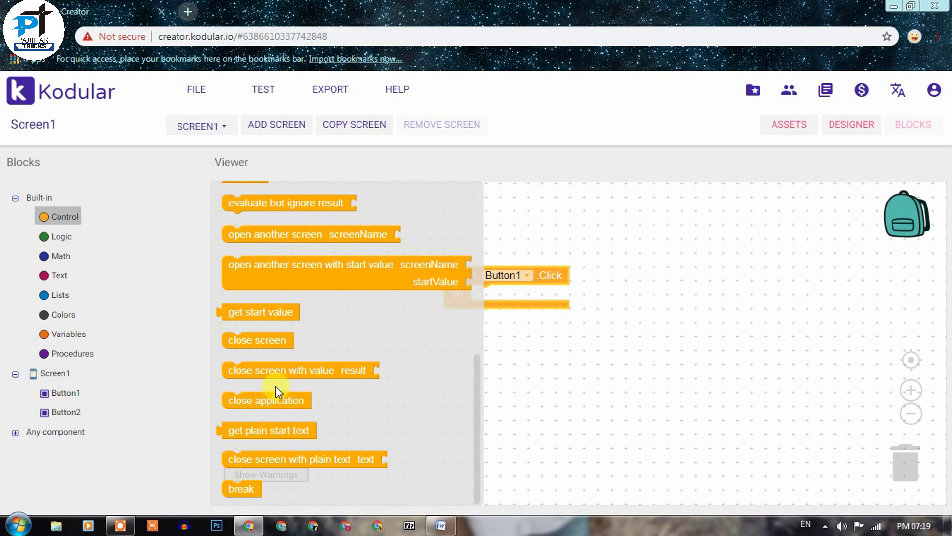
left_click_drag(270, 238, 510, 309)
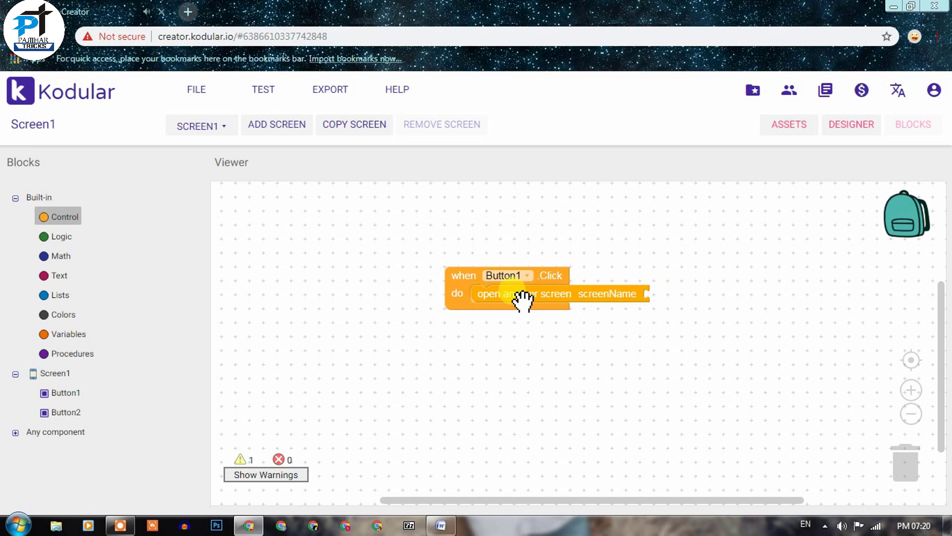
left_click_drag(454, 281, 383, 278)
left_click(206, 127)
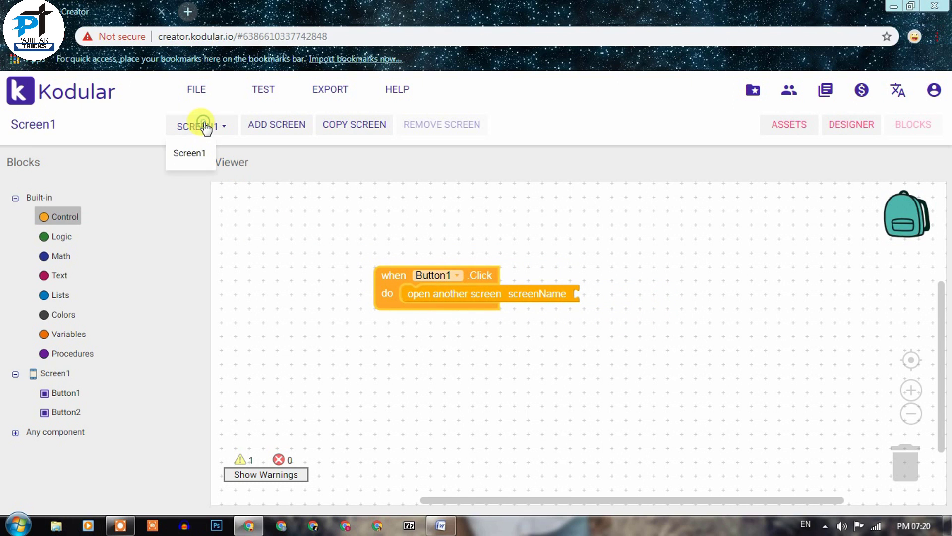
left_click(277, 191)
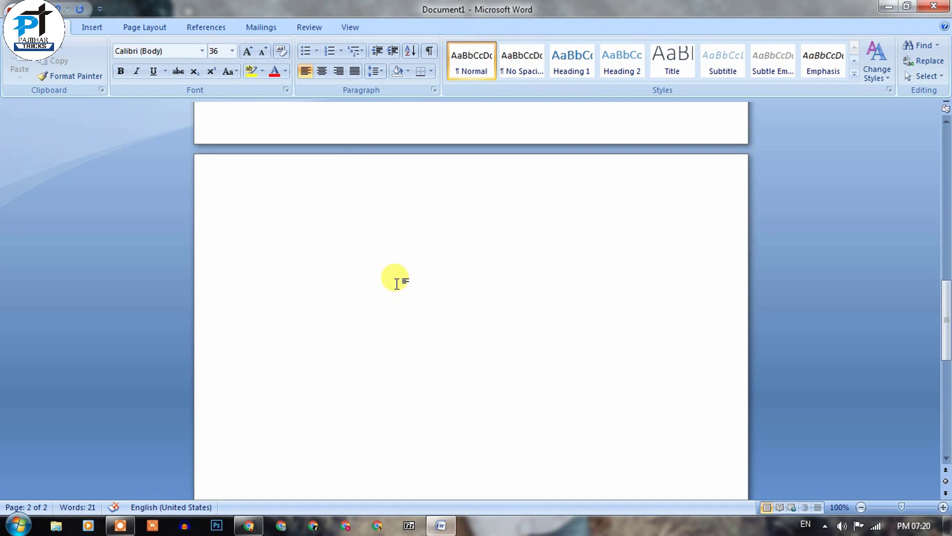
- In the Word document, write "Screen1" with "Screen2 , Main , Home," beneath it, and delete that second line
type("Screen2 , Main , Home,")
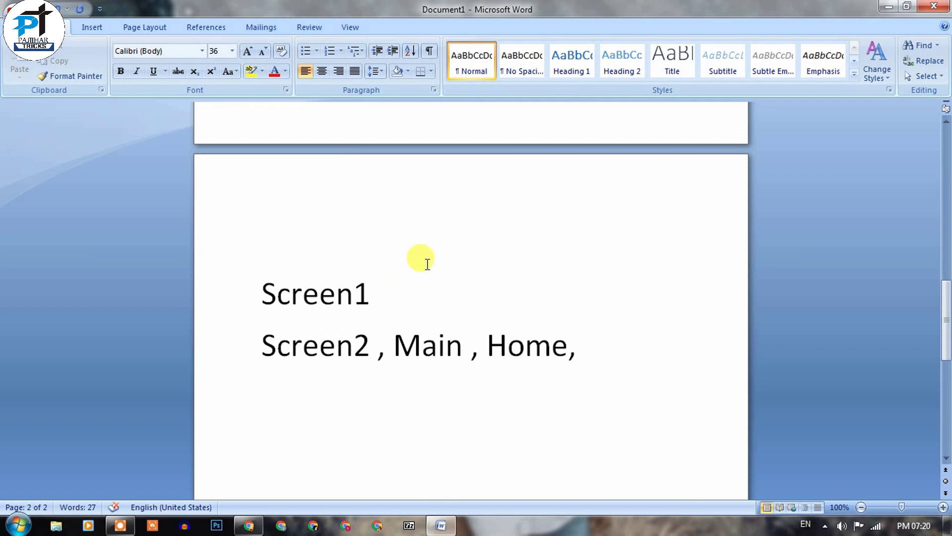
left_click_drag(397, 345, 546, 340)
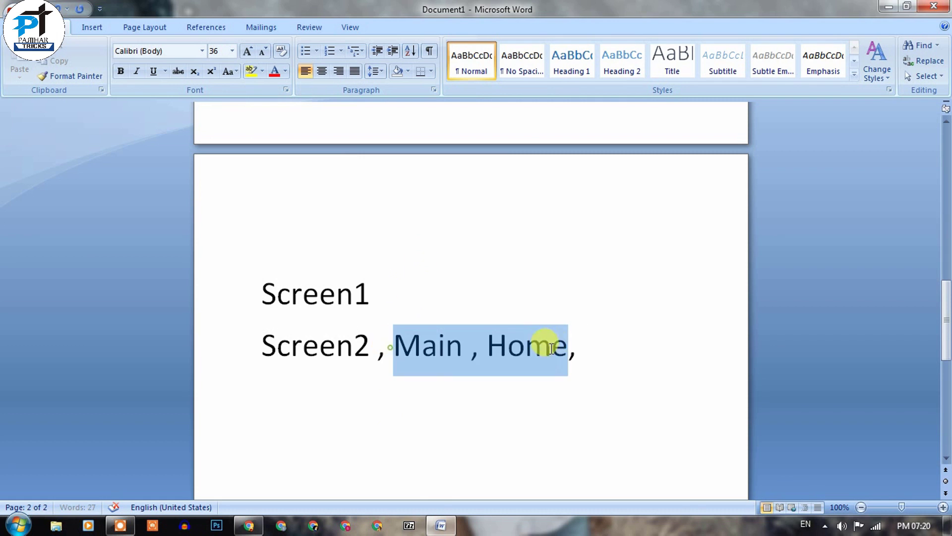
left_click(372, 347)
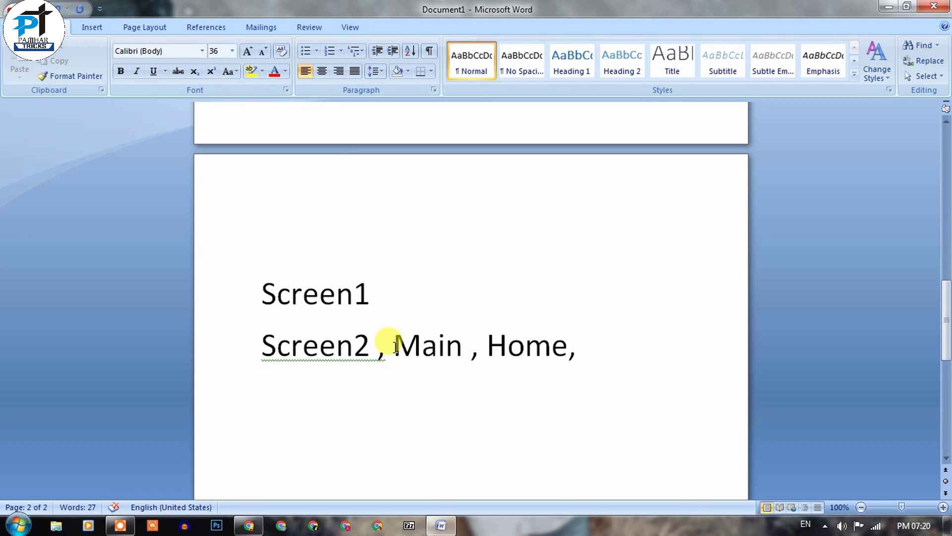
left_click_drag(395, 346, 268, 362)
key("BackSpace")
triple_click(362, 344)
key("BackSpace")
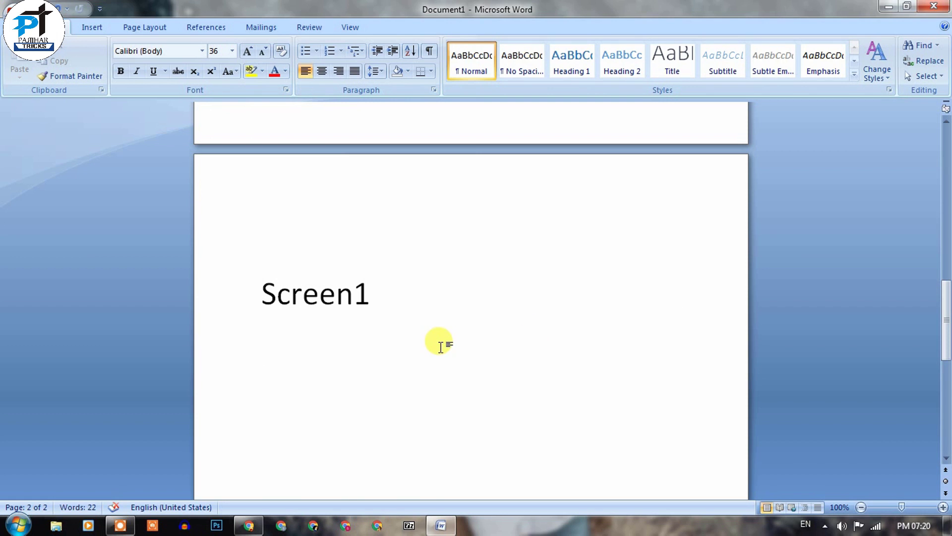
- Add the screen names Main and Last on separate lines below Screen1 and return to Kodular
type("Main")
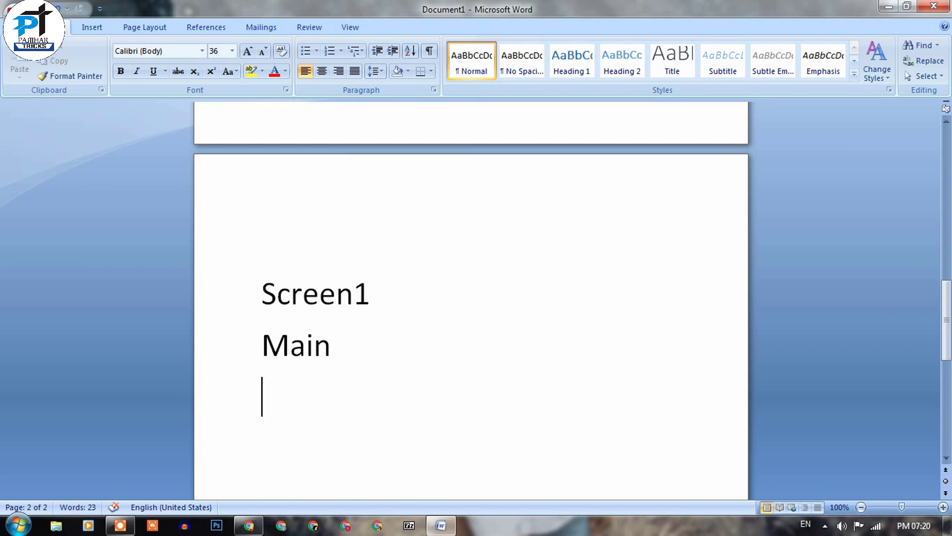
left_click(478, 315)
scroll(454, 315, "down", 3)
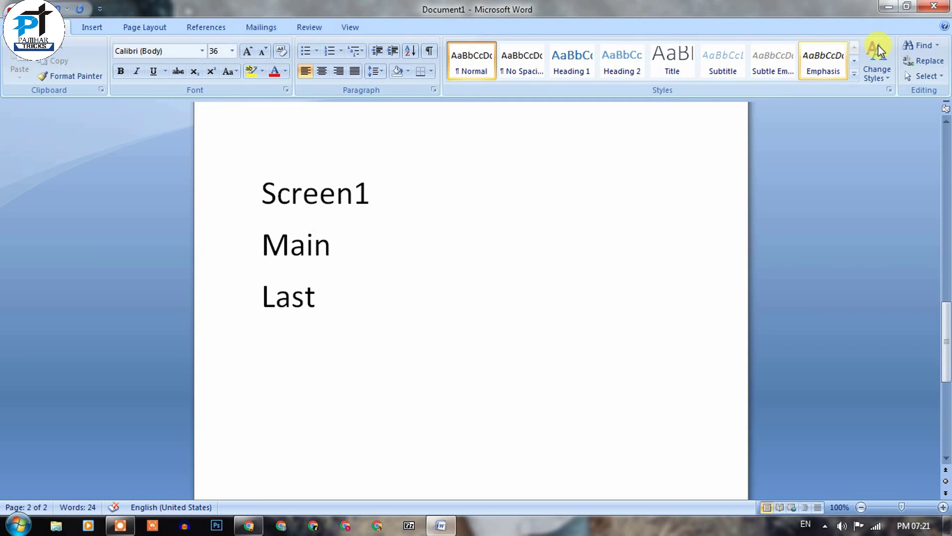
left_click(889, 7)
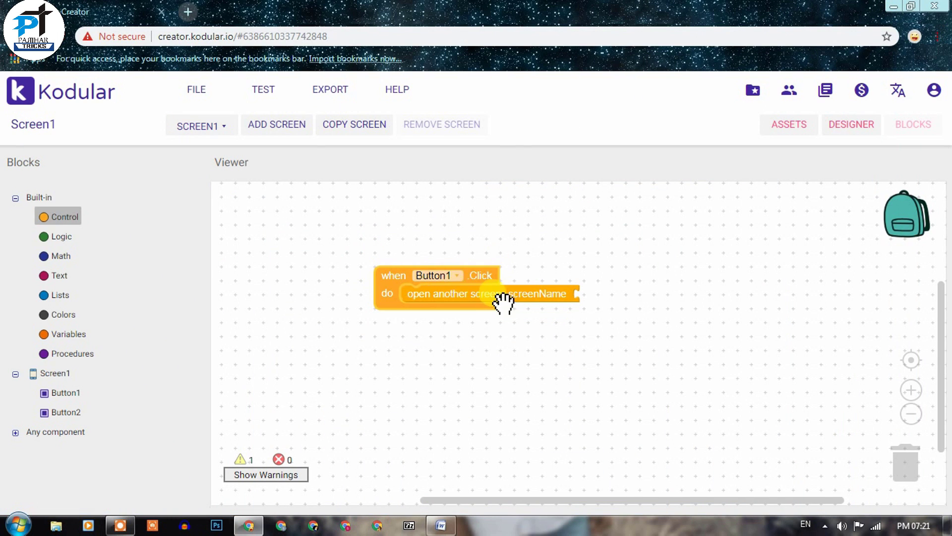
left_click(852, 138)
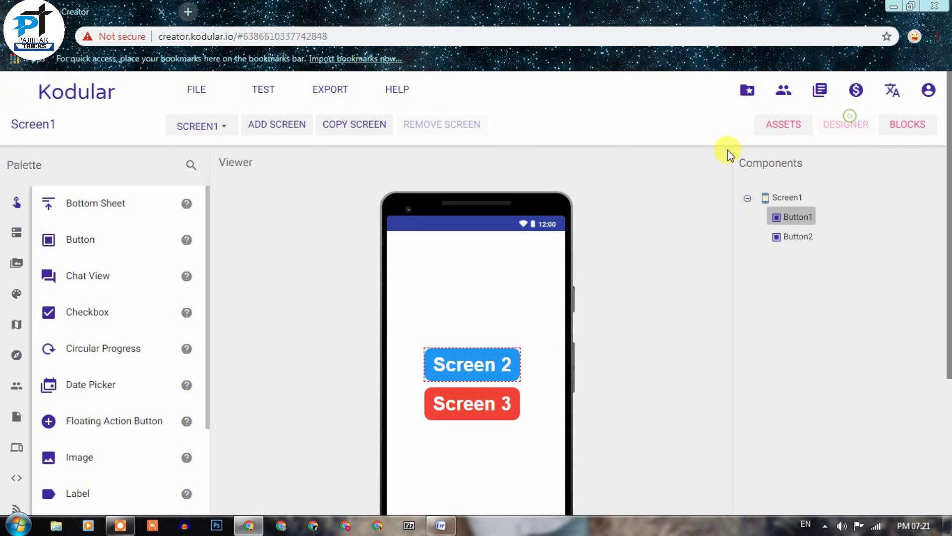
left_click(912, 127)
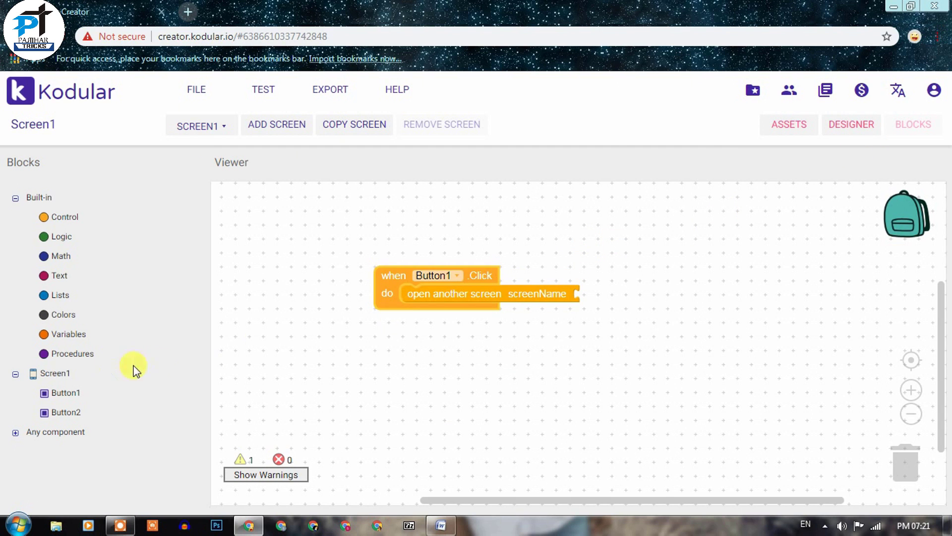
- Attach an empty text string block to the screenName socket of the "open another screen" block
left_click(48, 279)
scroll(218, 238, "up", 5)
left_click_drag(230, 198, 575, 300)
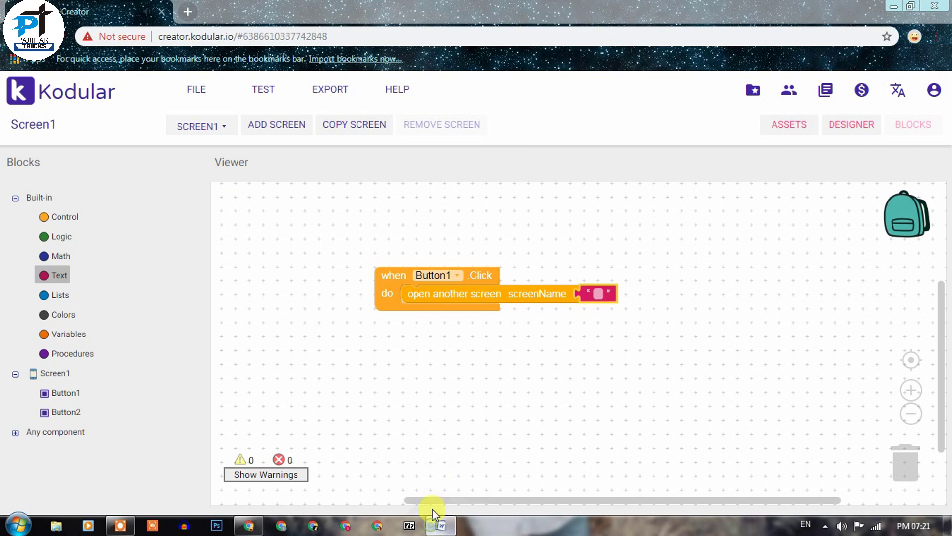
- Copy the name Main from the Word document into the screenName text block of Button1's Click event in Kodular
left_click(440, 525)
left_click_drag(330, 245, 262, 257)
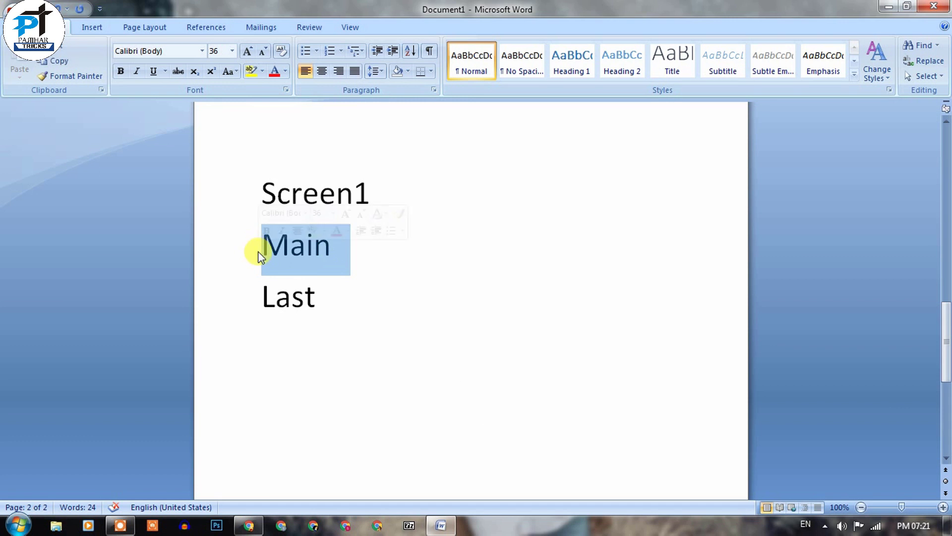
left_click(893, 9)
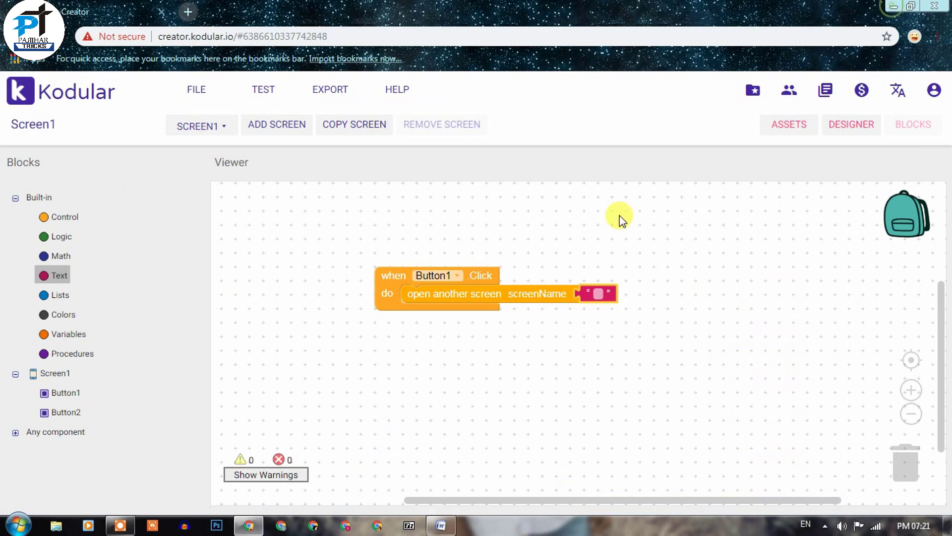
left_click(596, 294)
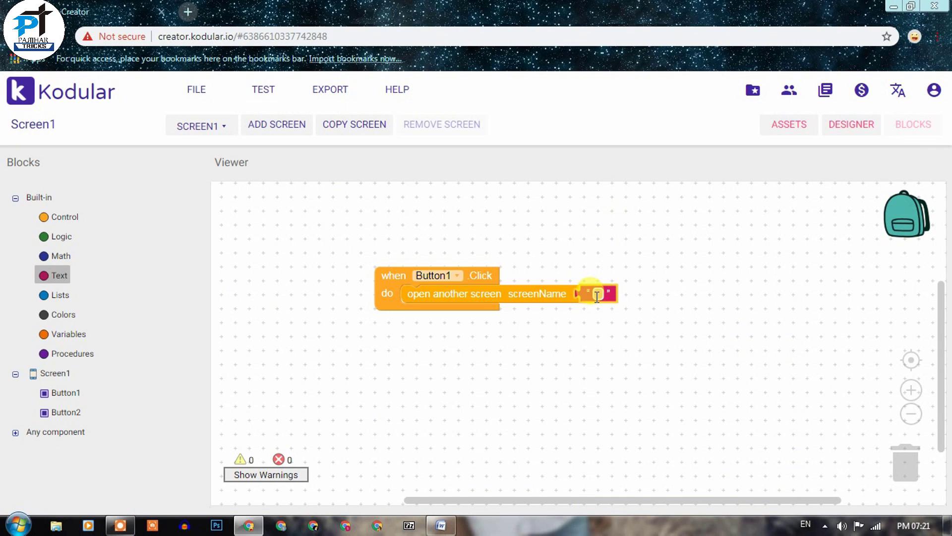
left_click(782, 295)
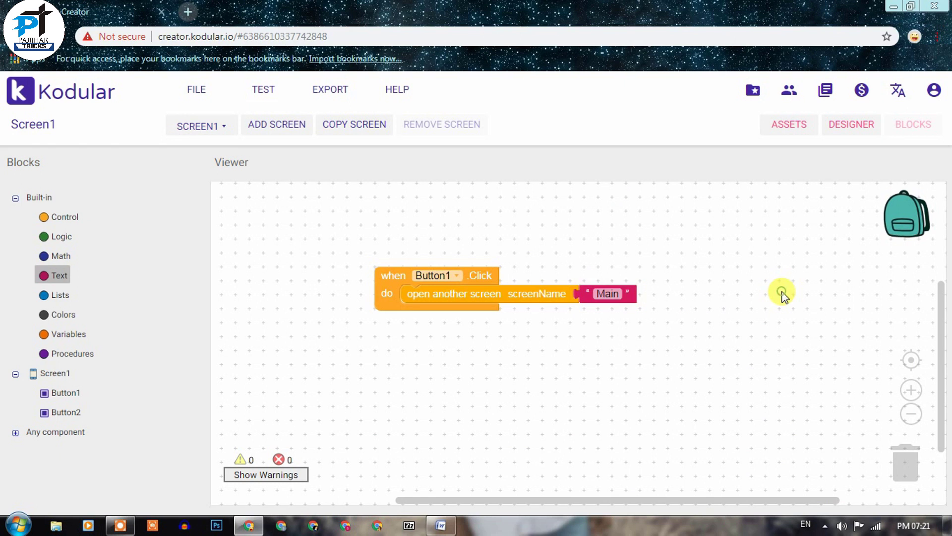
- Duplicate the Button1 Click block stack and place the copy directly below the original
scroll(453, 315, "up", 3)
right_click(387, 342)
left_click(425, 352)
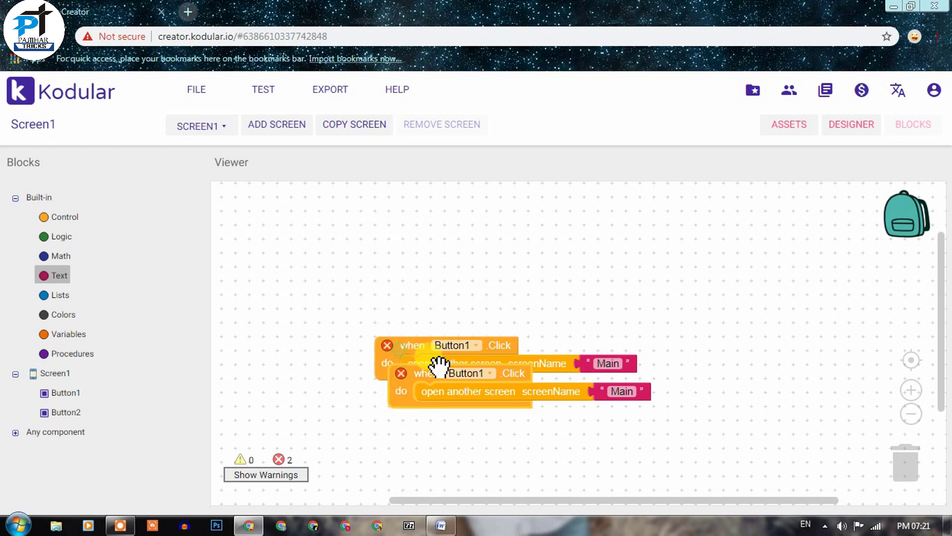
scroll(422, 308, "down", 3)
left_click_drag(400, 255, 389, 281)
- Assign the duplicated Click event to Button2 and set its screenName text to Last
left_click(436, 274)
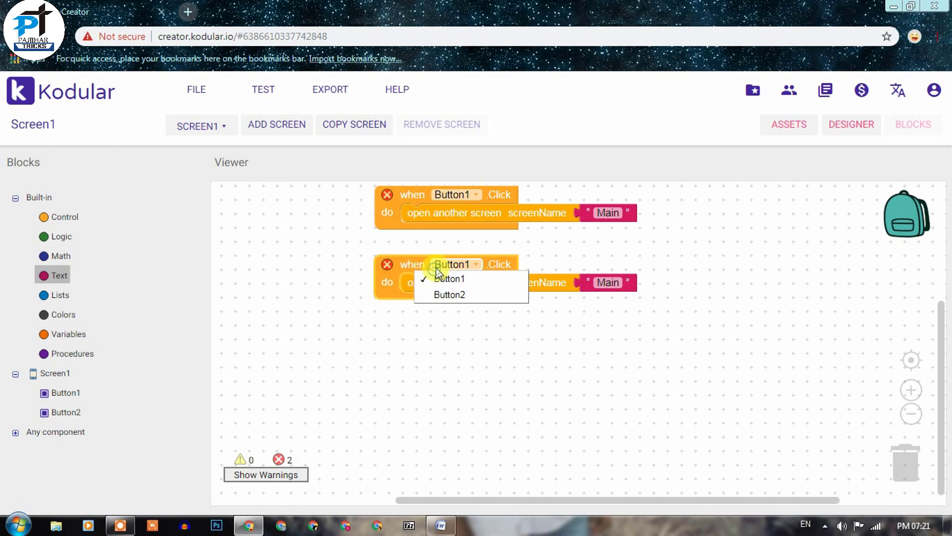
left_click(447, 294)
left_click(609, 281)
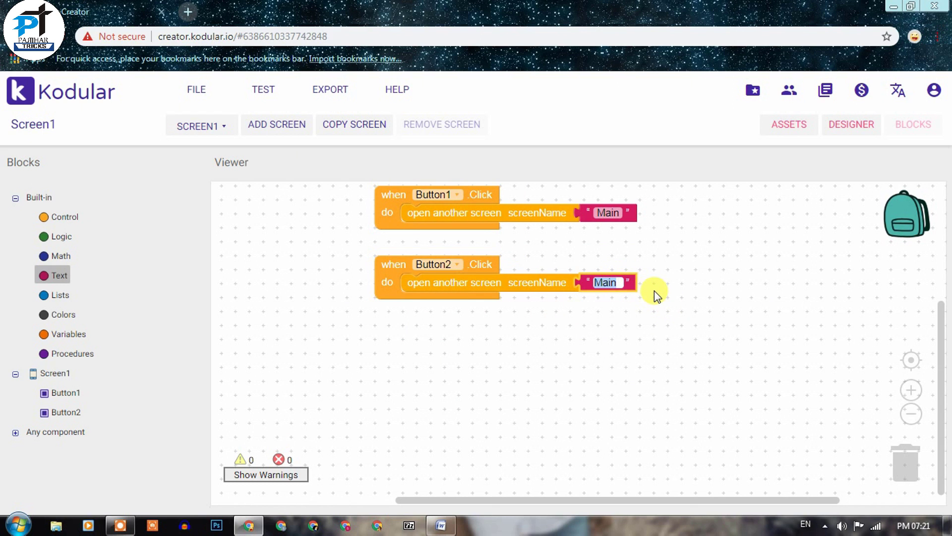
left_click(675, 293)
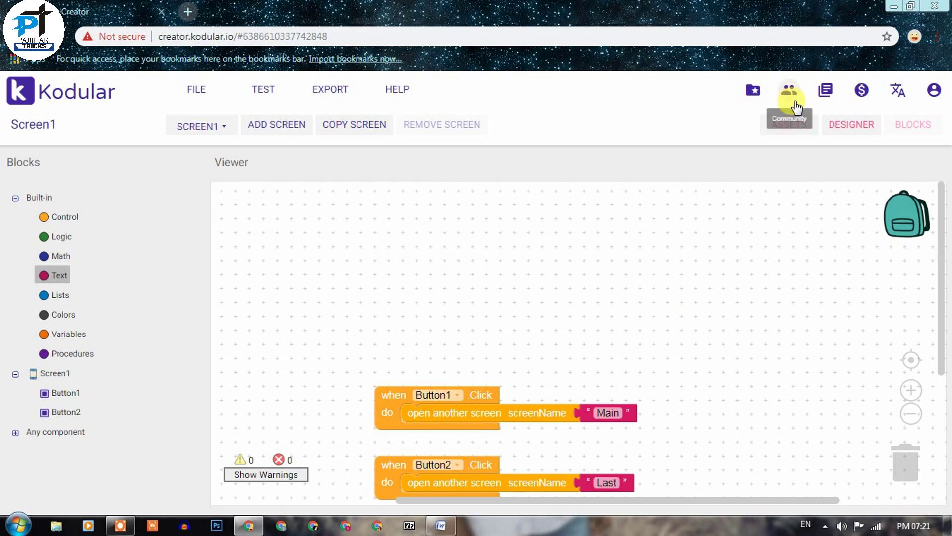
left_click(864, 127)
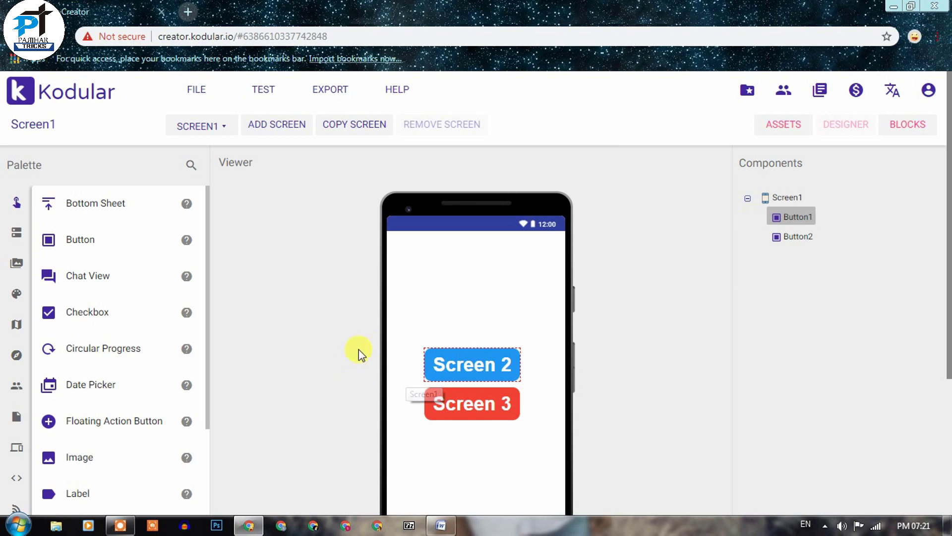
left_click(921, 126)
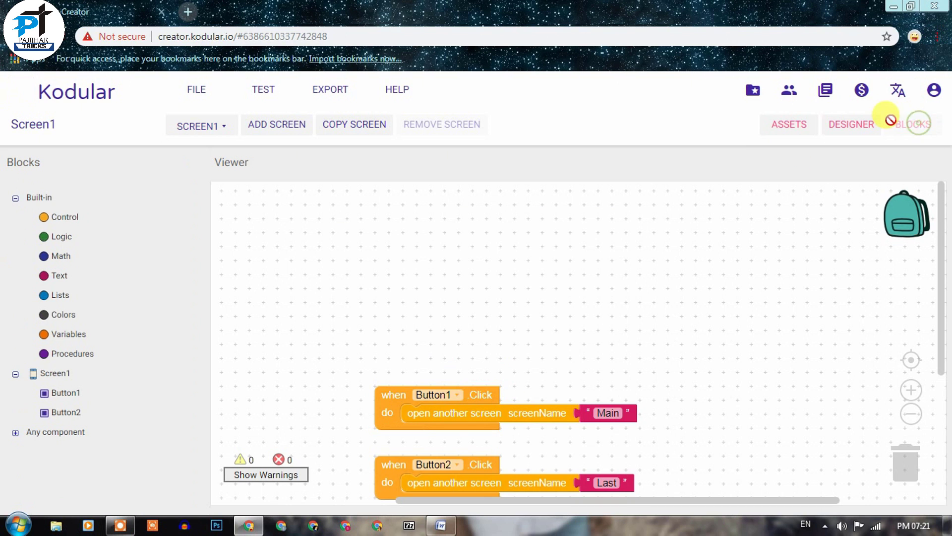
scroll(466, 387, "down", 2)
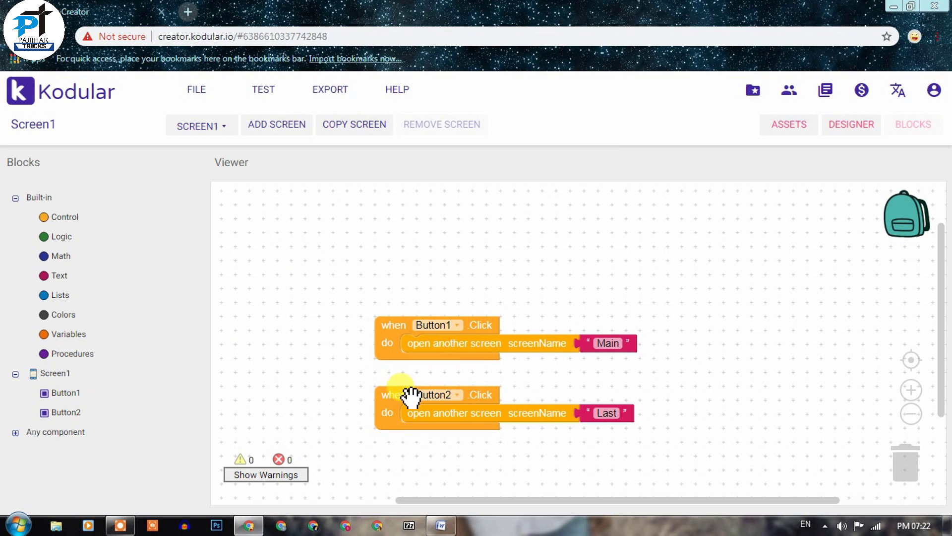
scroll(408, 394, "down", 2)
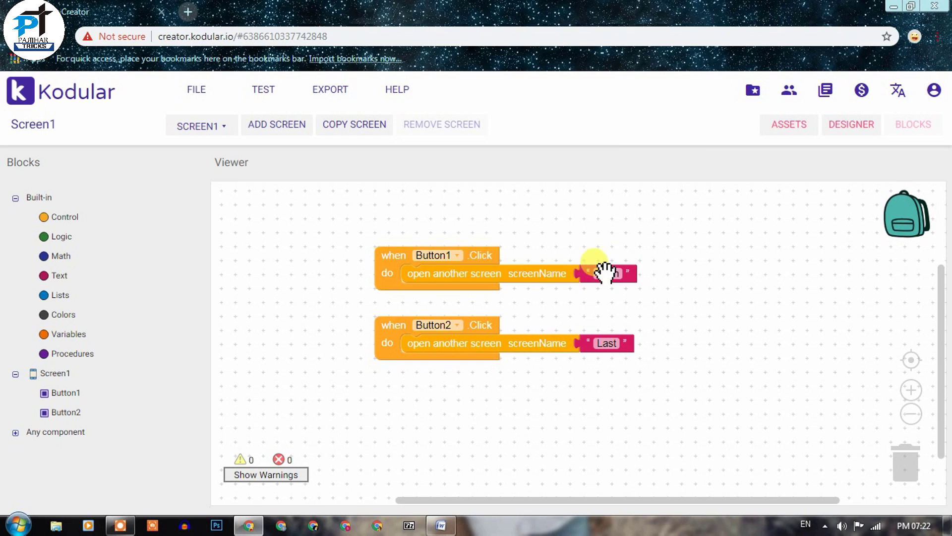
- Create a new project named Main from the projects page
left_click(192, 94)
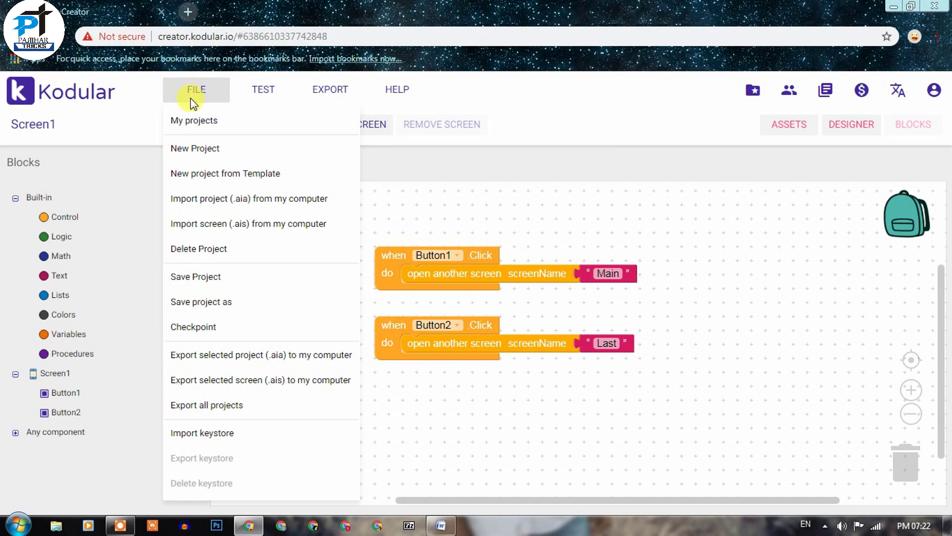
left_click(192, 124)
left_click(144, 360)
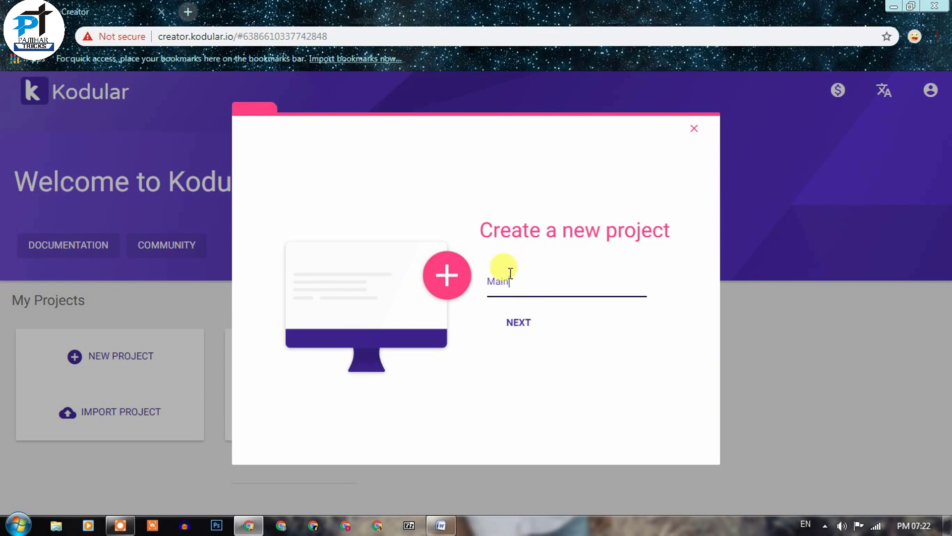
left_click(516, 323)
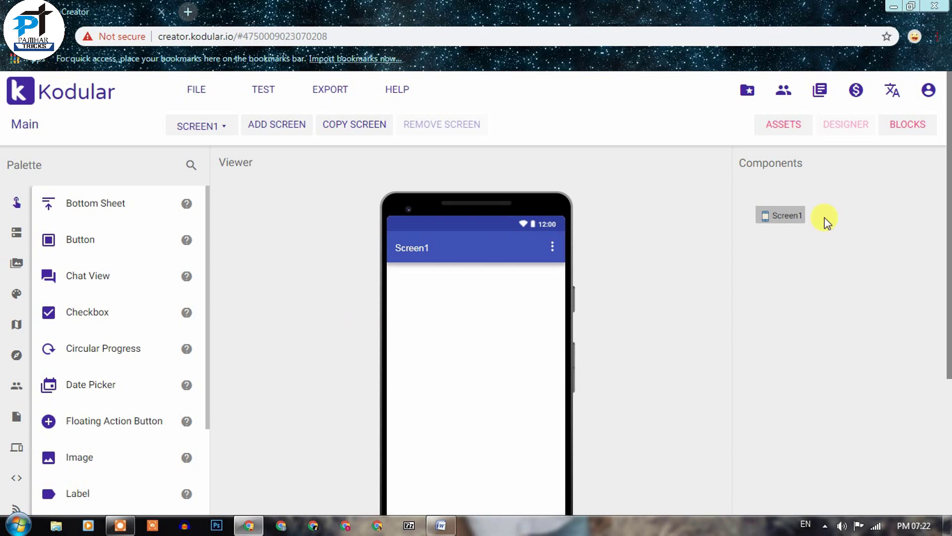
- Turn off Title Visible for Screen1 of the Main project
left_click(766, 220)
scroll(812, 418, "down", 15)
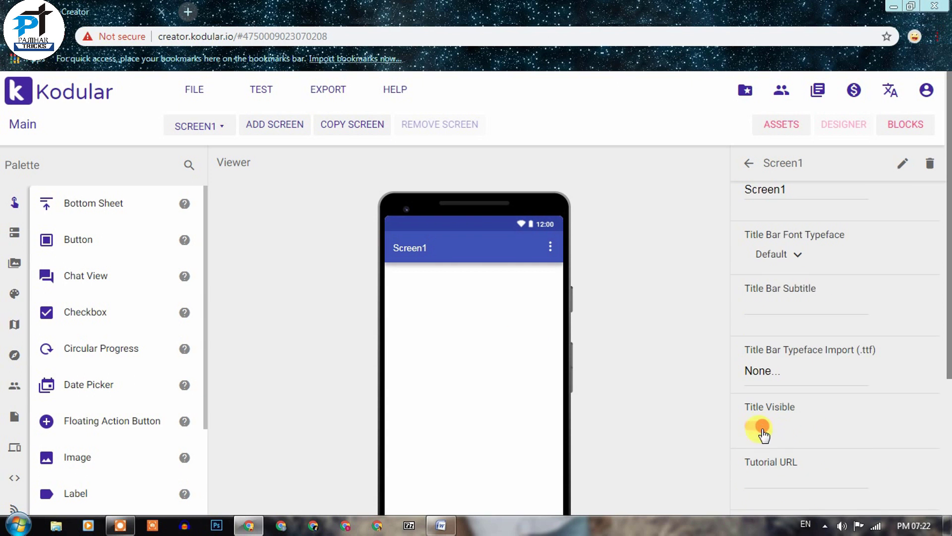
left_click(754, 425)
- Add two buttons to the screen and an image component above them
mouse_move(99, 239)
left_click_drag(74, 240, 429, 308)
left_click_drag(74, 240, 427, 298)
left_click_drag(74, 456, 415, 251)
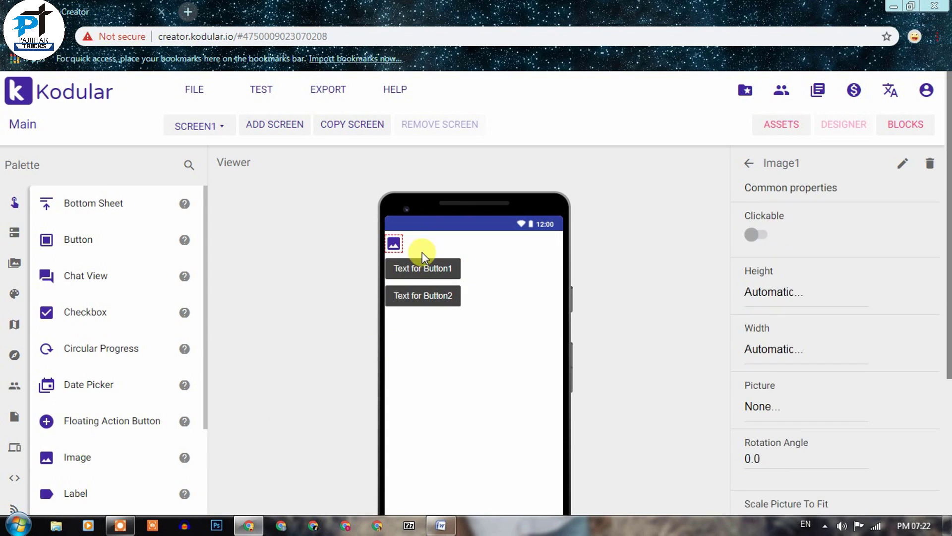
- Set Screen1's horizontal alignment to Center : 3 and its vertical alignment to Center : 2
left_click(474, 397)
left_click(769, 402)
left_click(759, 425)
left_click(766, 436)
left_click(766, 456)
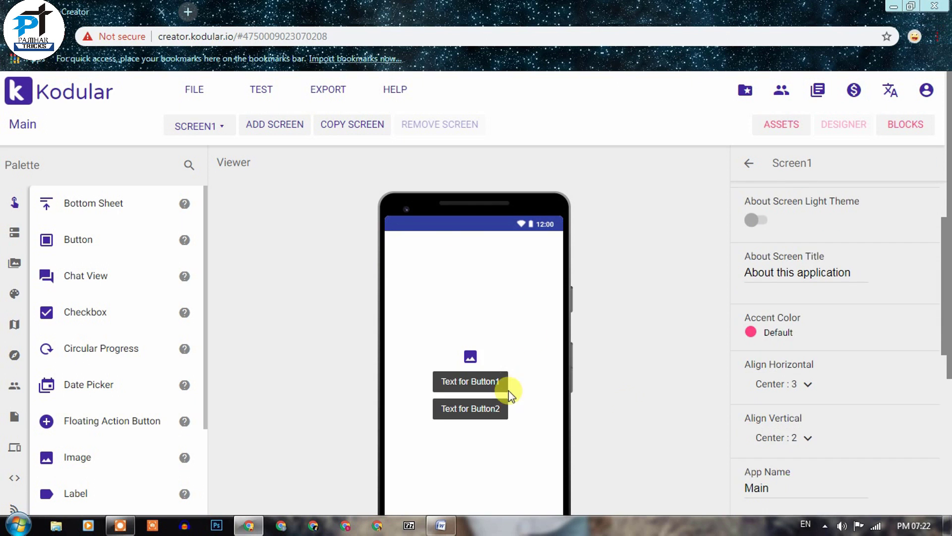
- Set Button1's text to "Close Main" and its shape to Rounded
left_click(496, 384)
scroll(832, 306, "down", 5)
left_click(818, 284)
type("Scr")
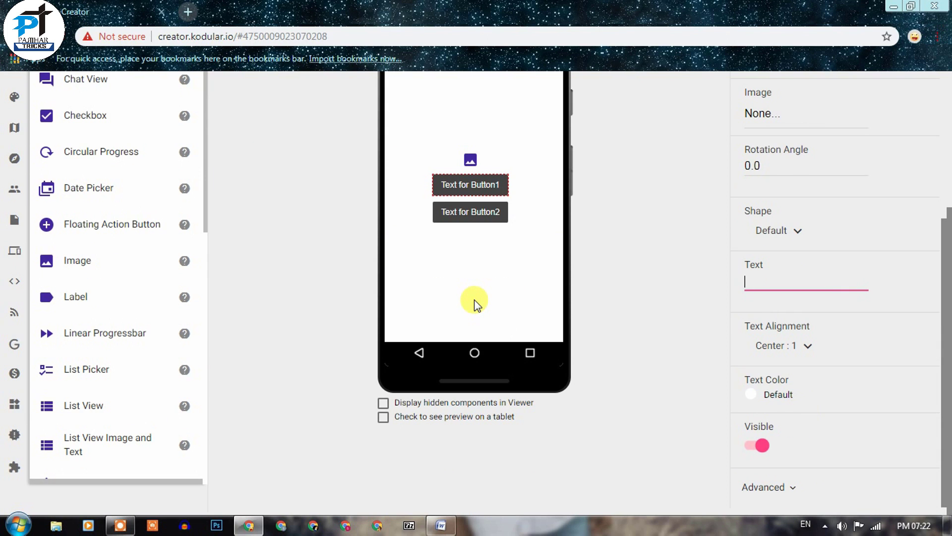
left_click(778, 231)
left_click(774, 278)
scroll(787, 257, "up", 7)
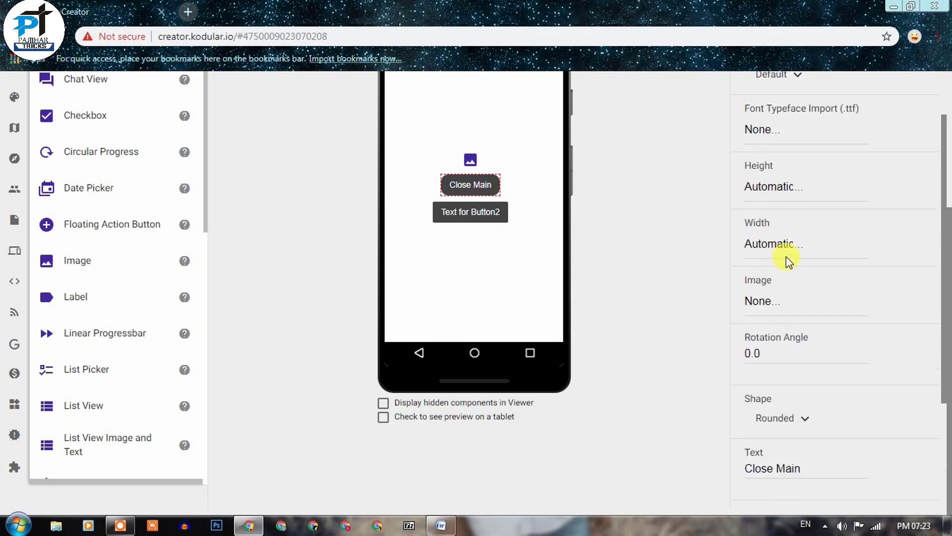
- Make Button1's text bold at font size 30 and give the button a teal background
left_click(756, 132)
scroll(766, 209, "up", 4)
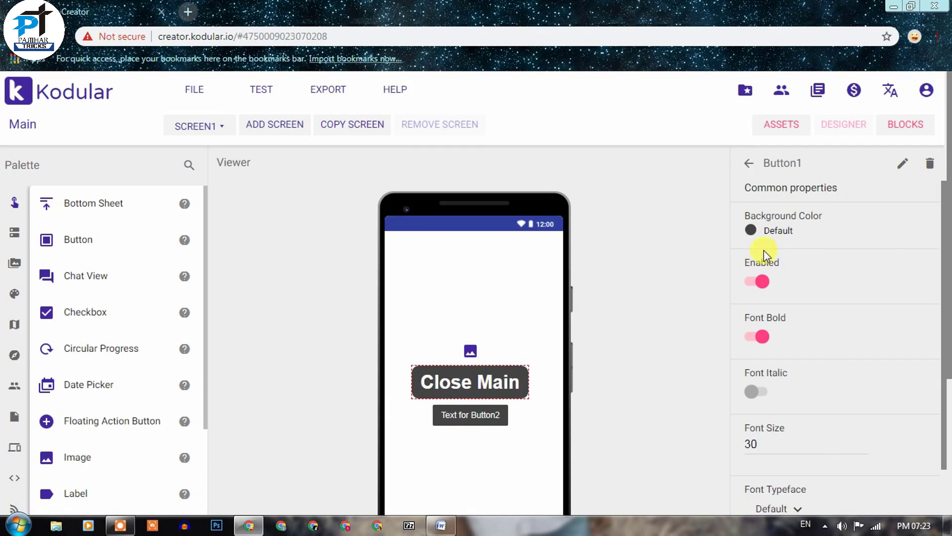
left_click(758, 230)
left_click(767, 496)
- Give Button2 a Blue Gray background and make its text bold
left_click(476, 416)
left_click(759, 228)
left_click(744, 366)
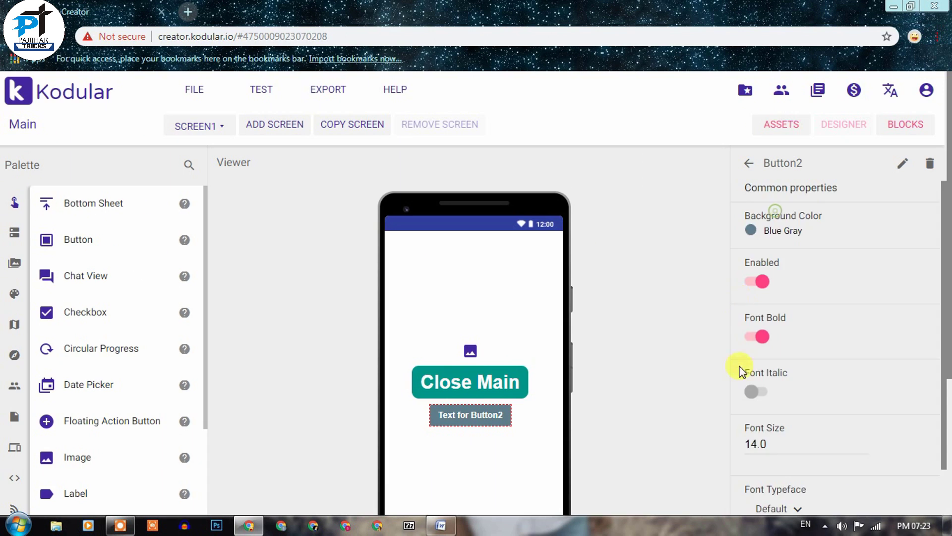
- Set Button2's text to "Open Screen 3" and its font size to 30
scroll(794, 397, "down", 8)
left_click(824, 483)
type("Open")
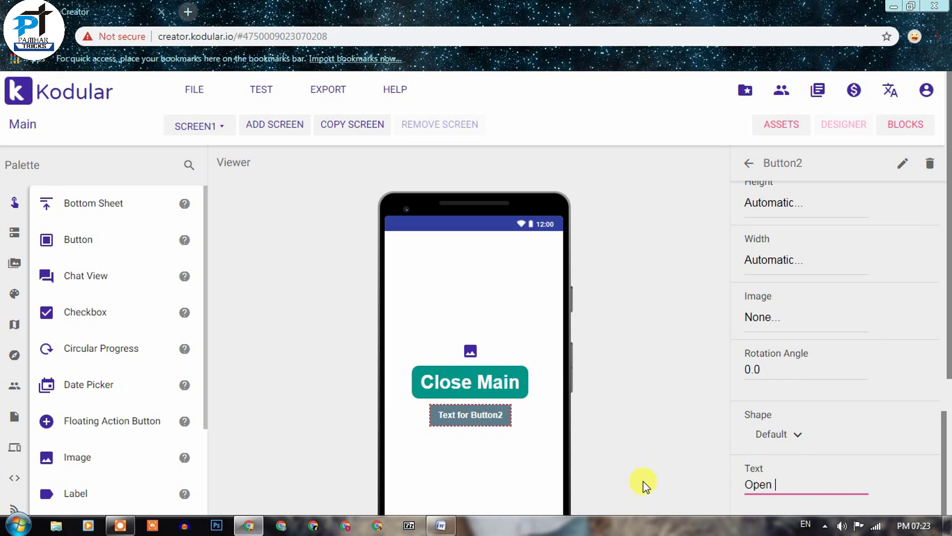
key("Return")
scroll(793, 323, "up", 5)
left_click(773, 304)
type("30")
key("Return")
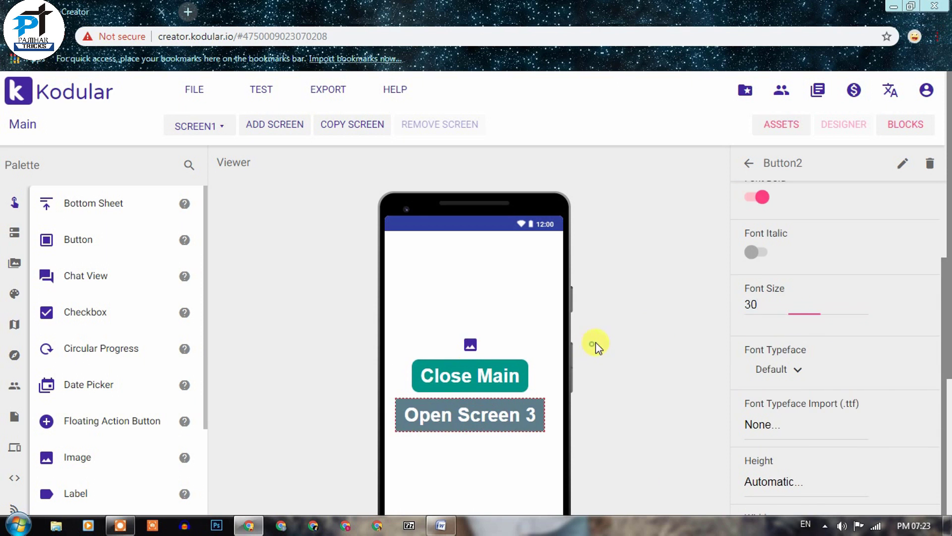
- Upload bg_i_7.jpg from the Downloads folder to the project's assets
left_click(470, 351)
left_click(781, 124)
left_click(301, 161)
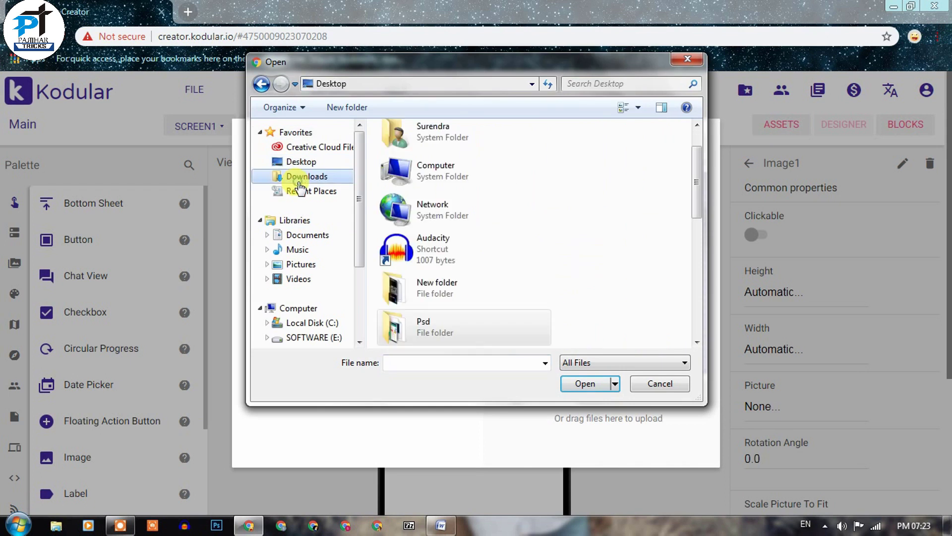
left_click(305, 177)
scroll(697, 174, "down", 10)
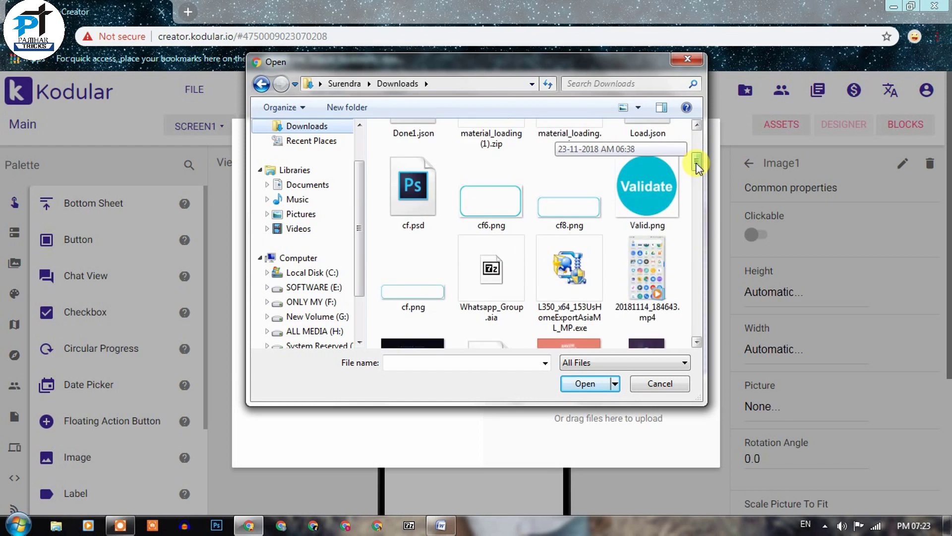
left_click(395, 313)
left_click(588, 383)
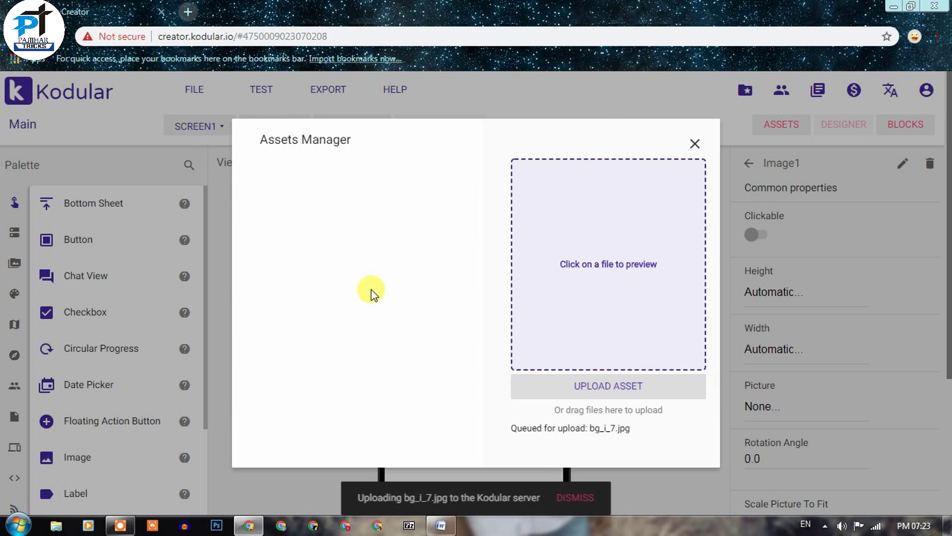
left_click(695, 144)
- Import the EasyDialog extension from the AIX folder inside Thunkable on the SOFTWARE (E:) drive
scroll(15, 472, "down", 5)
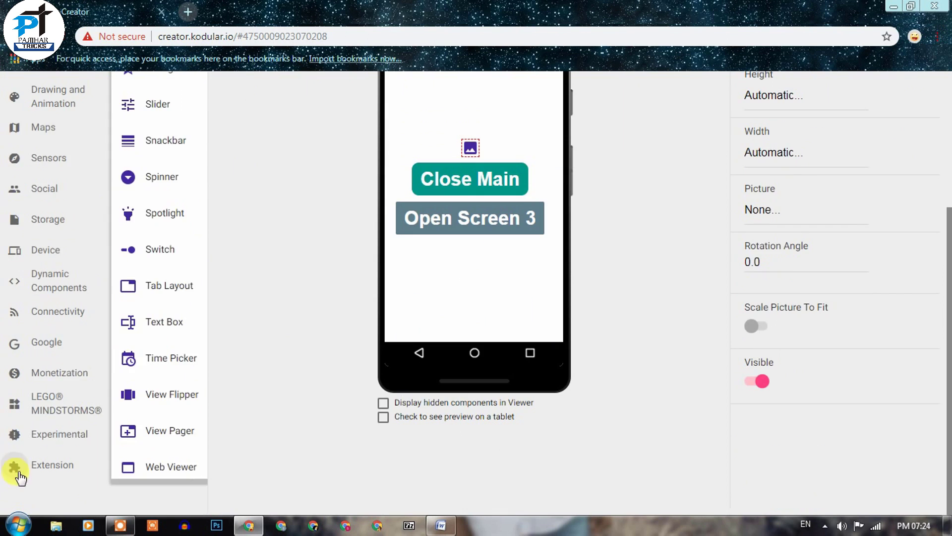
left_click(15, 471)
left_click(62, 183)
left_click(644, 84)
type("aix")
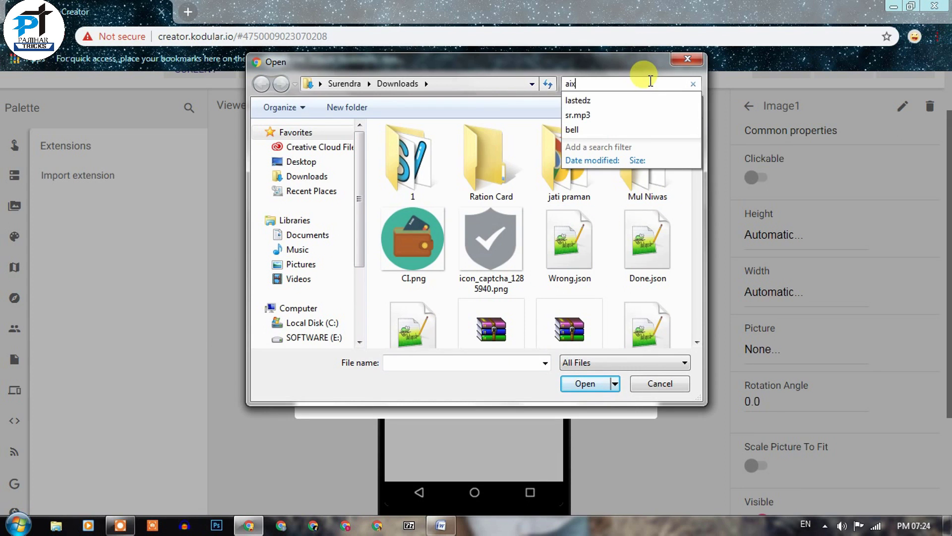
left_click(261, 84)
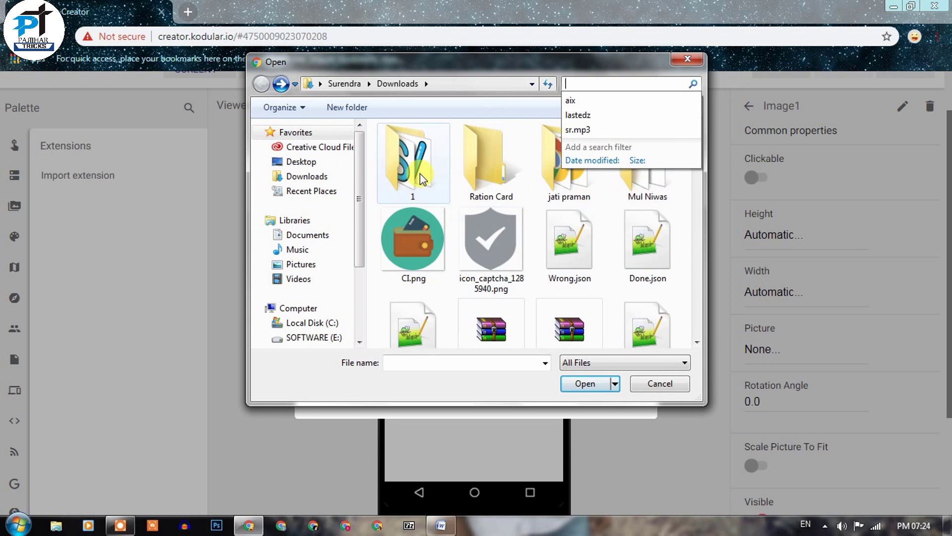
left_click(311, 323)
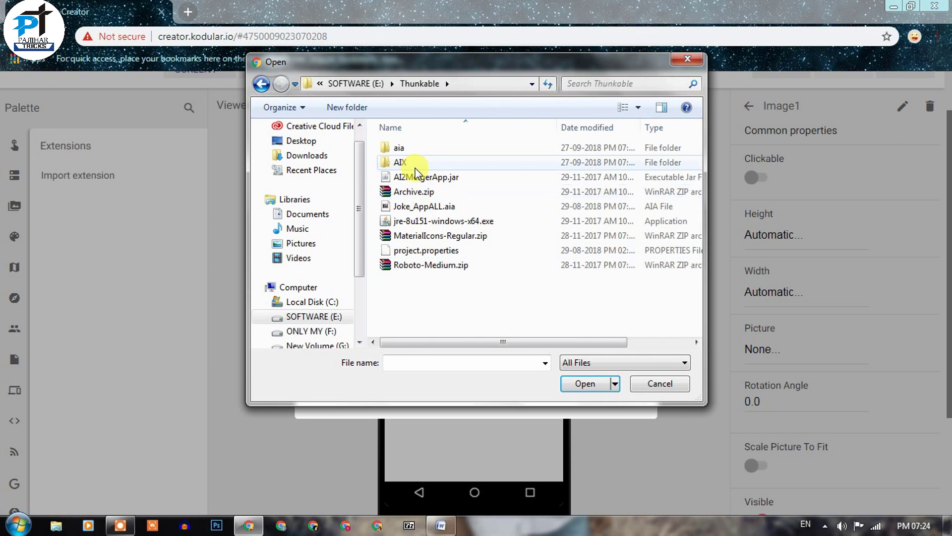
double_click(417, 170)
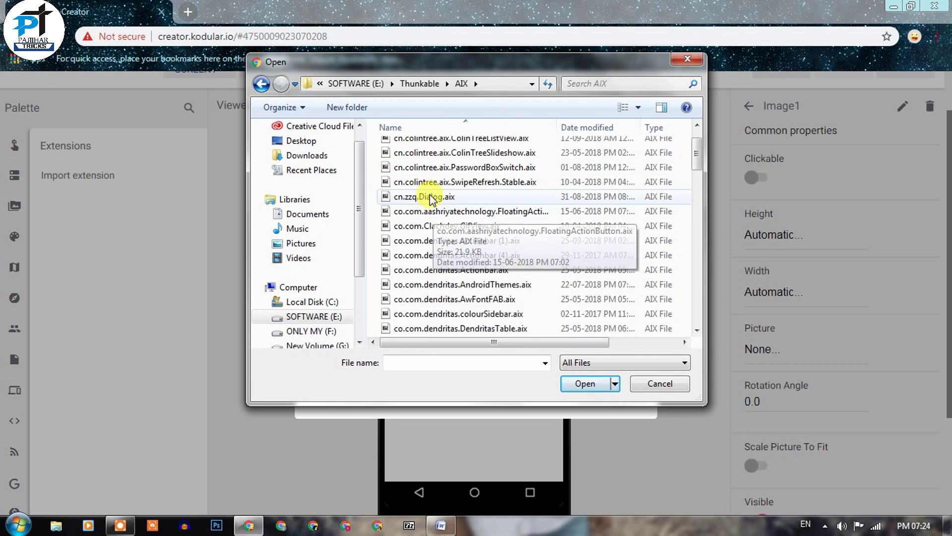
double_click(404, 195)
left_click(526, 369)
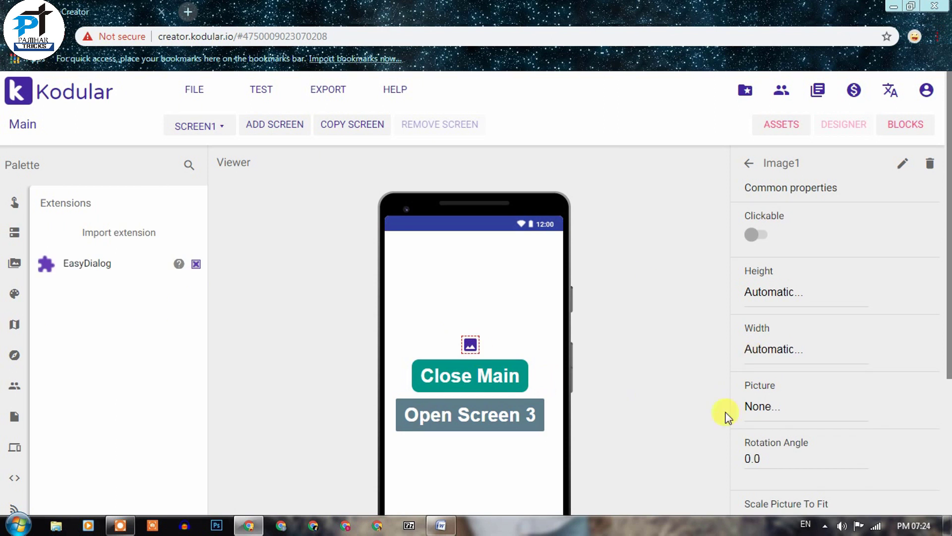
- Set bg_i_7.jpg as the picture of Image1
left_click(762, 406)
left_click(788, 363)
left_click(821, 490)
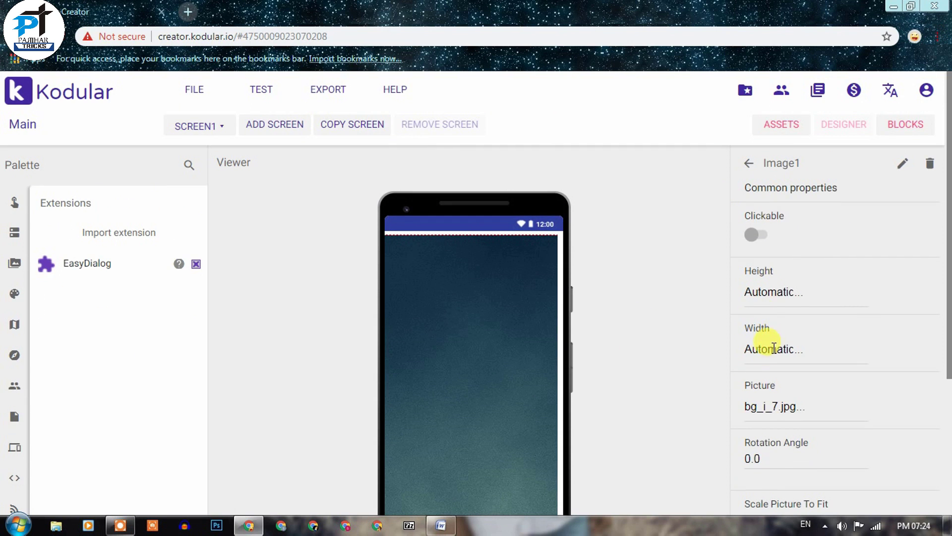
- Set Image1's height and width to 50 percent each
left_click(771, 292)
left_click(757, 357)
type("50")
left_click(819, 391)
left_click(774, 335)
left_click(759, 269)
type("50")
left_click(820, 311)
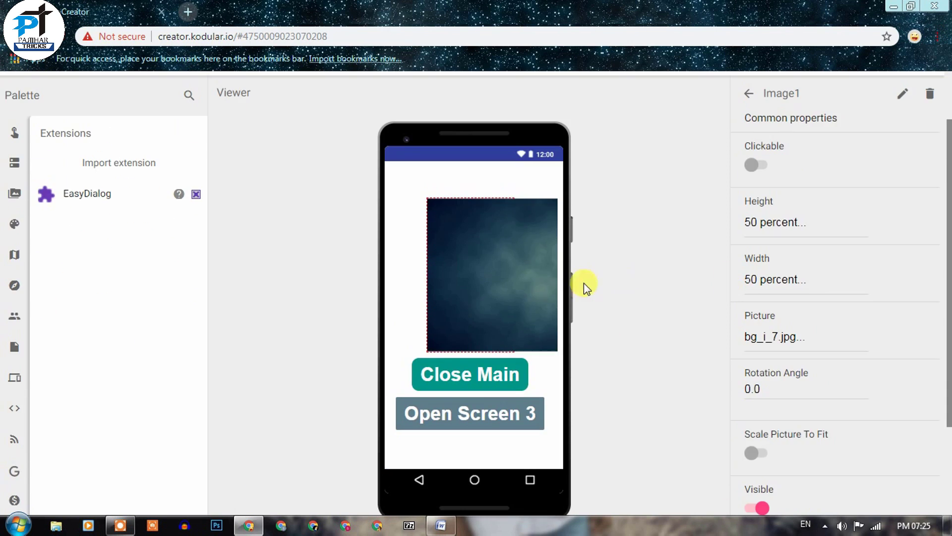
- Set Image1's width to Fill parent and add the EasyDialog extension component to Screen1
left_click(774, 279)
left_click(757, 297)
left_click(814, 381)
scroll(459, 353, "up", 3)
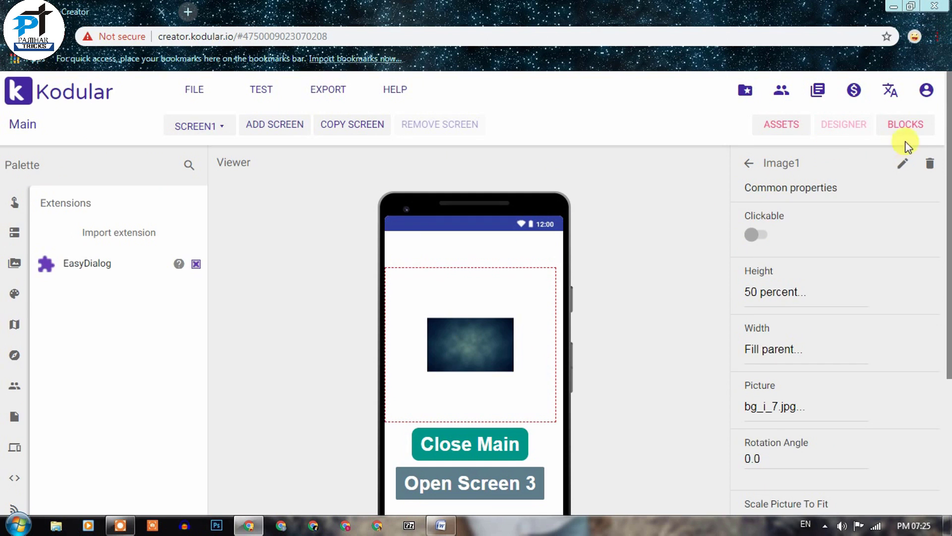
left_click_drag(74, 263, 555, 313)
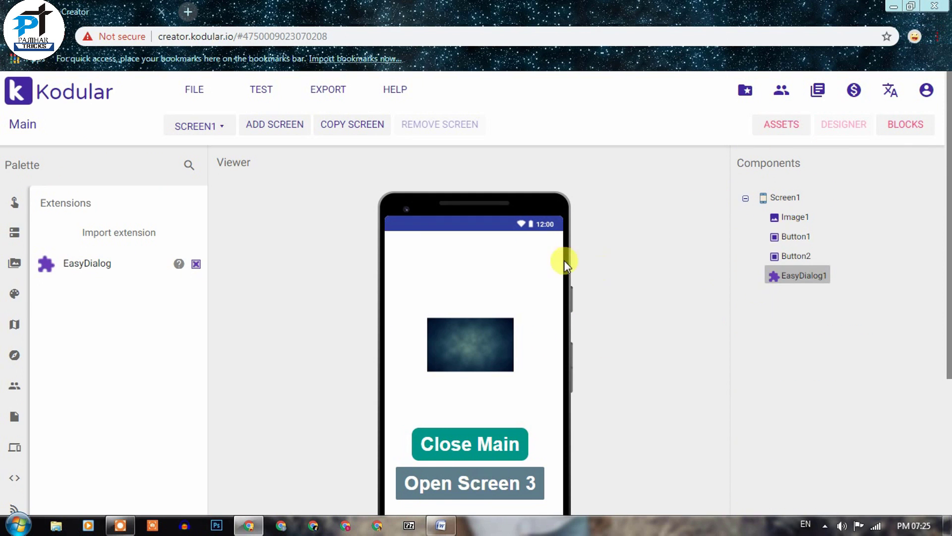
- Build a Button1.Click event in the blocks workspace that runs close screen
left_click(906, 124)
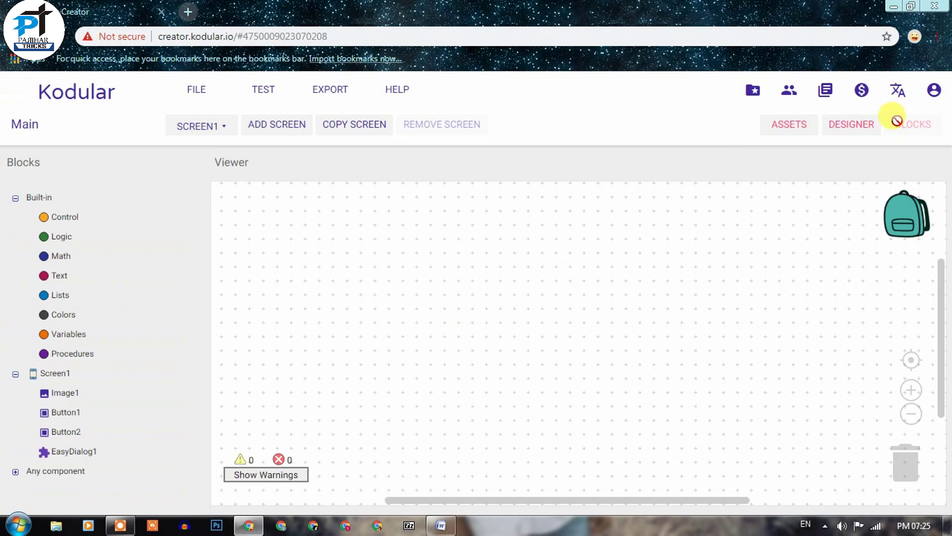
left_click(64, 410)
left_click_drag(255, 223, 732, 420)
left_click(67, 447)
left_click(63, 190)
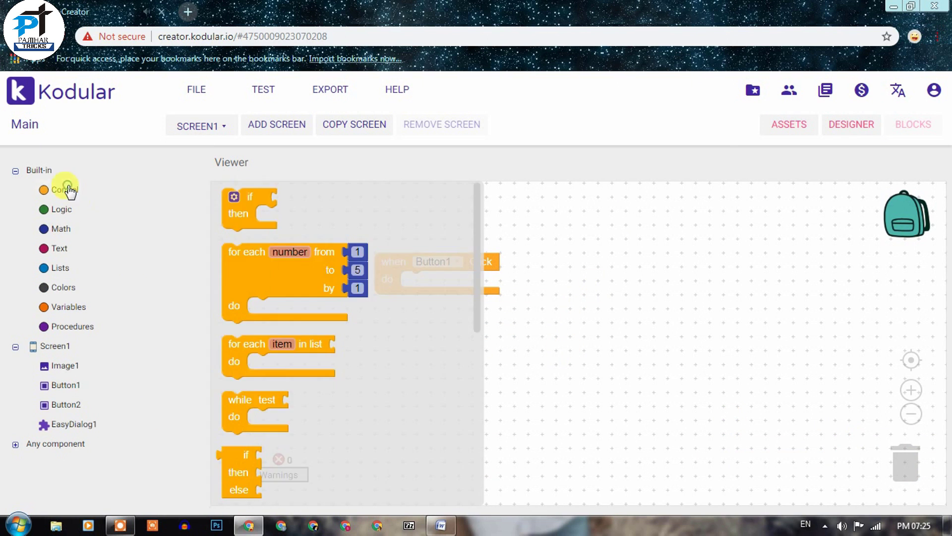
scroll(264, 234, "down", 5)
left_click_drag(263, 234, 905, 460)
left_click(58, 196)
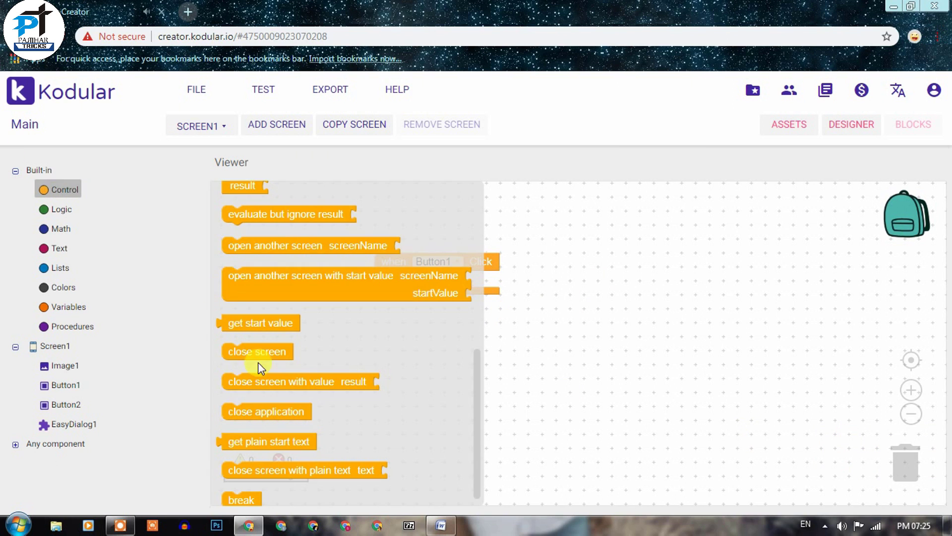
left_click_drag(286, 348, 461, 292)
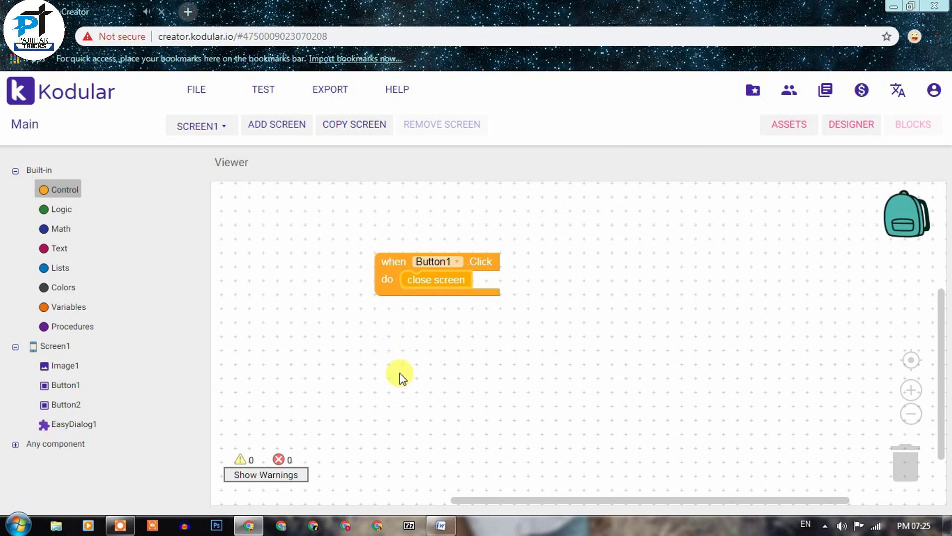
- Add a Button2.Click event below the Button1 event, containing an open another screen block
left_click(36, 412)
scroll(273, 258, "up", 5)
left_click_drag(250, 213, 402, 352)
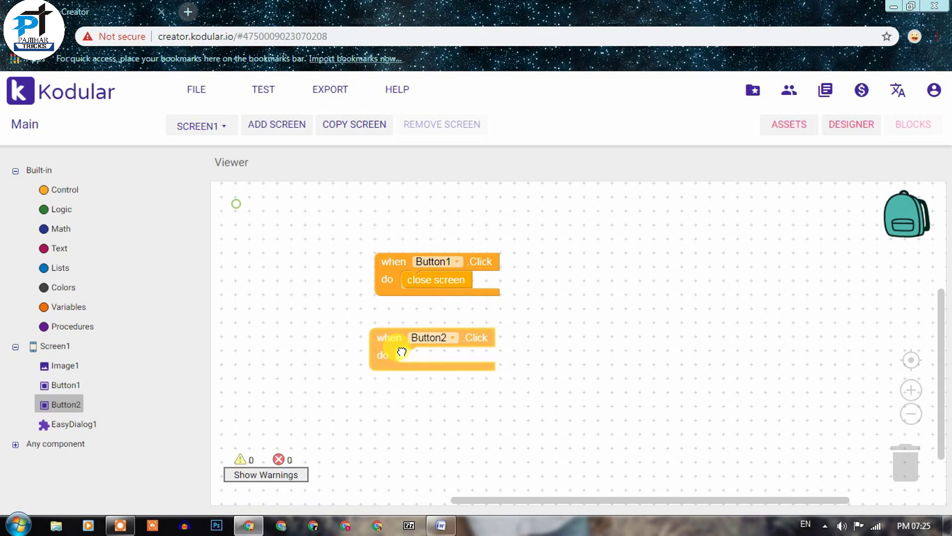
left_click(58, 189)
scroll(285, 382, "down", 3)
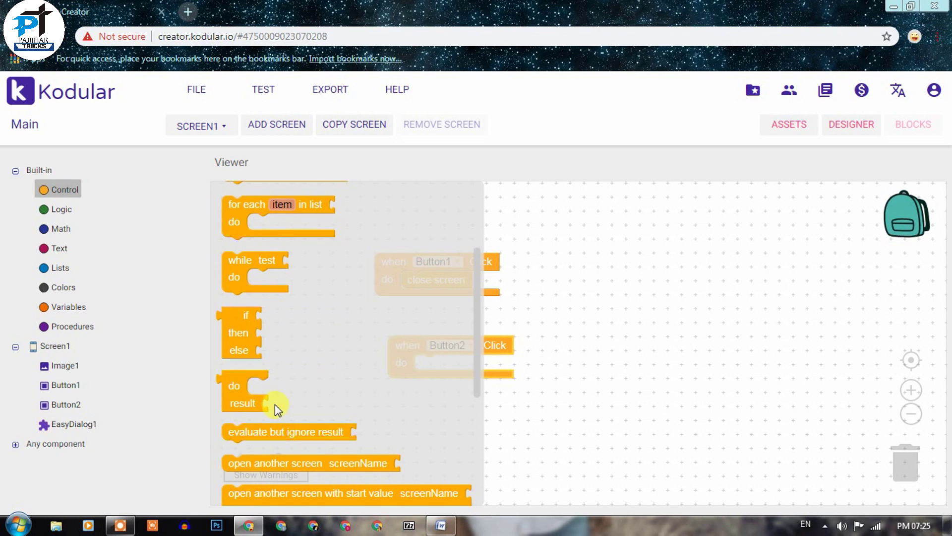
scroll(263, 397, "down", 3)
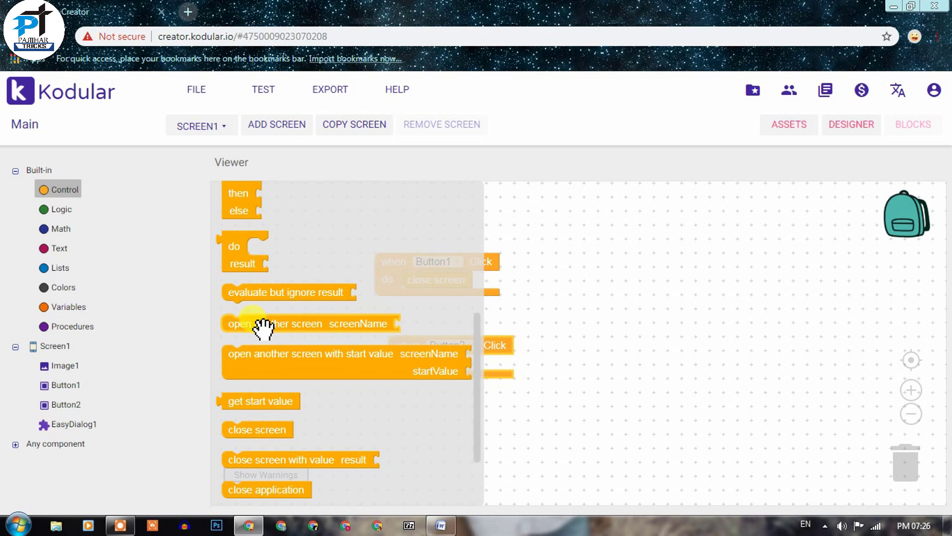
left_click_drag(263, 328, 445, 367)
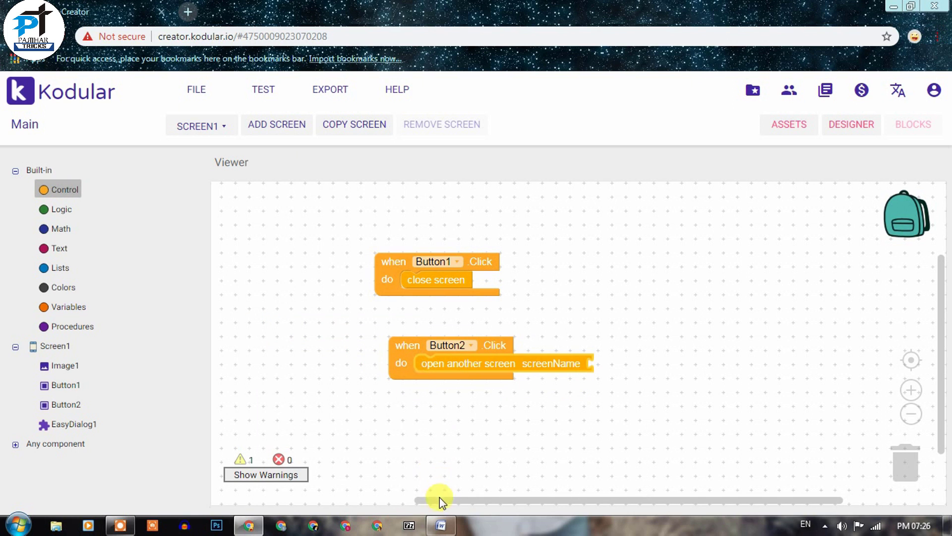
- Attach a text block reading "Last" as the screenName of Button2's open another screen block
left_click(441, 525)
left_click(448, 527)
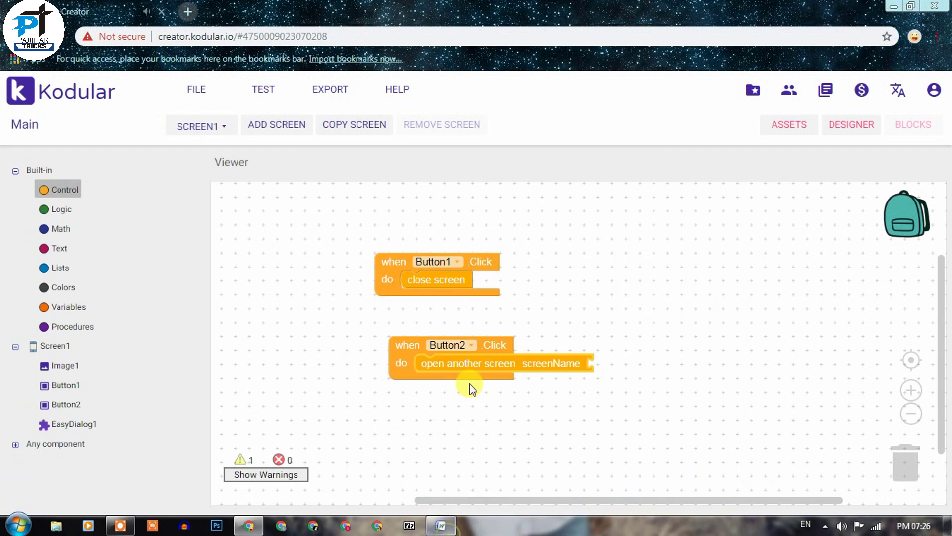
left_click(56, 249)
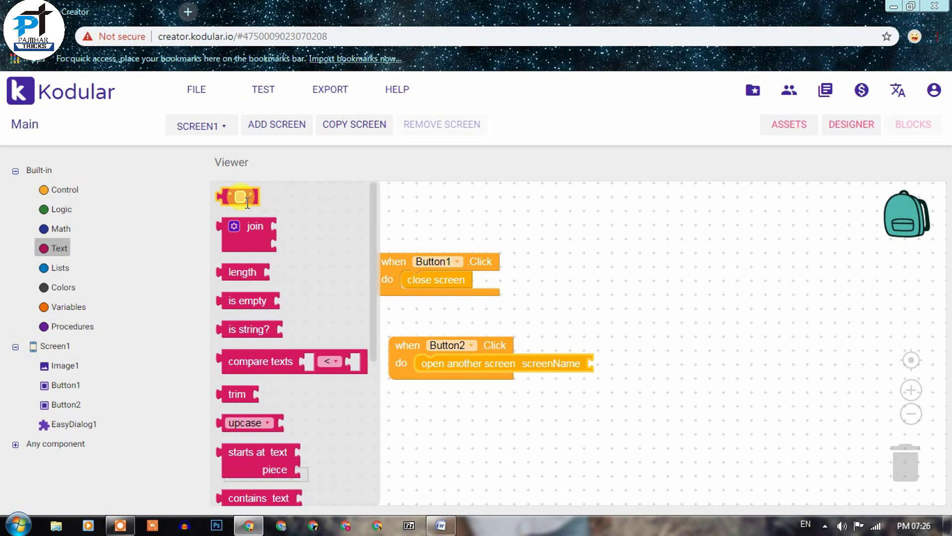
left_click_drag(253, 206, 618, 370)
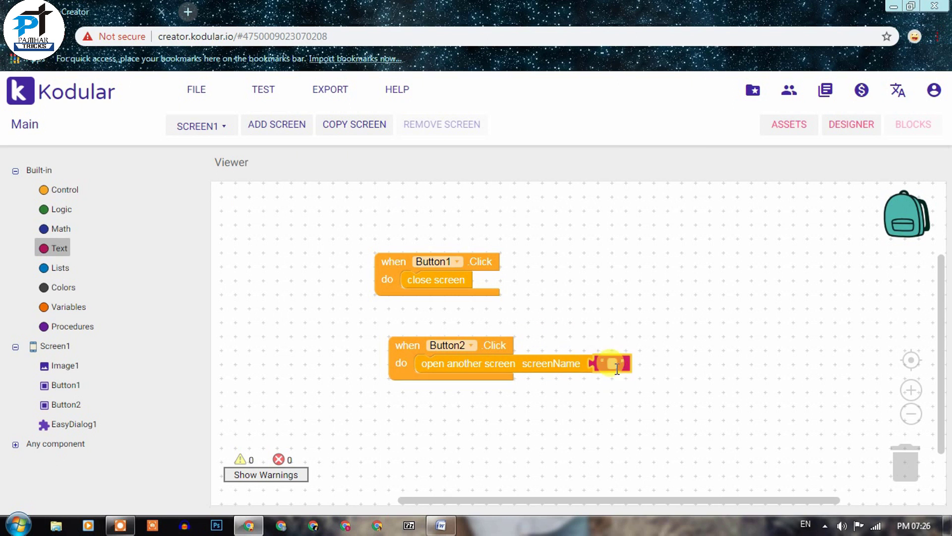
left_click(657, 368)
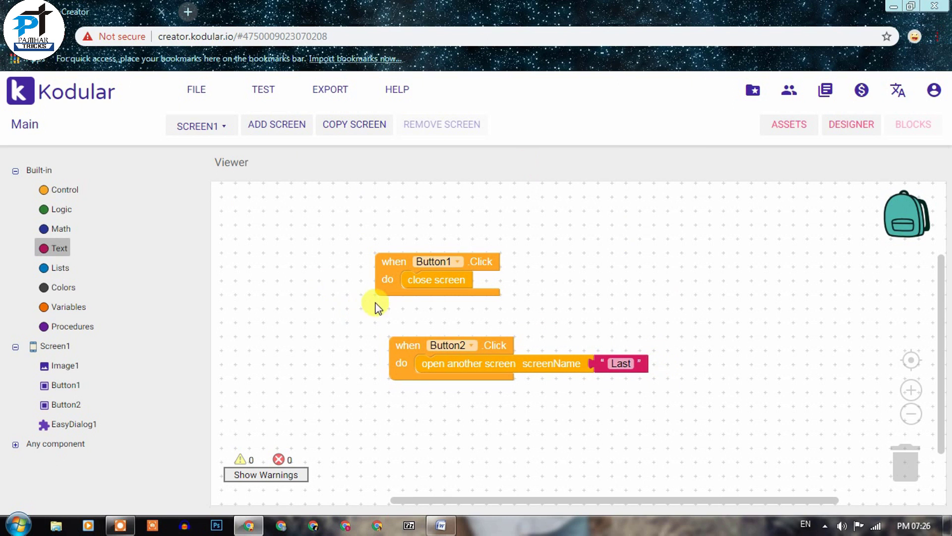
left_click(869, 126)
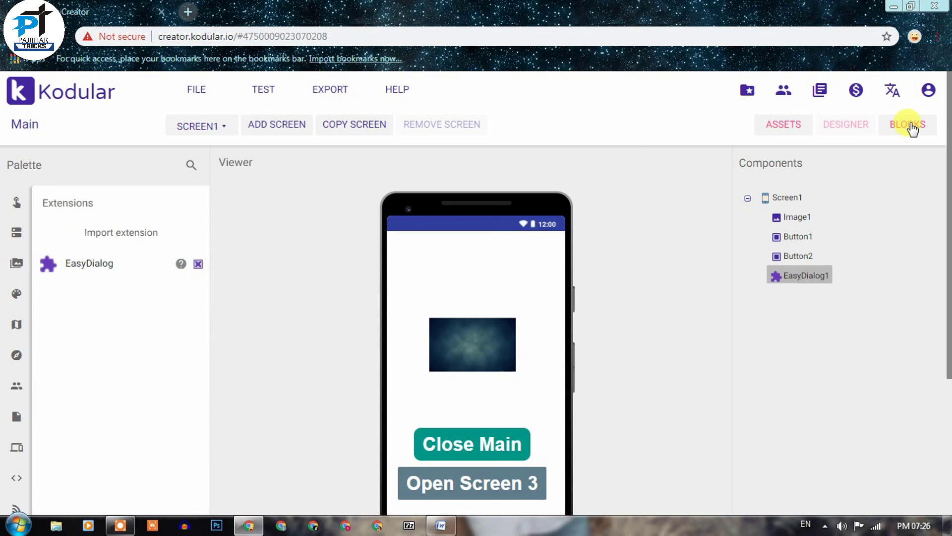
left_click(913, 124)
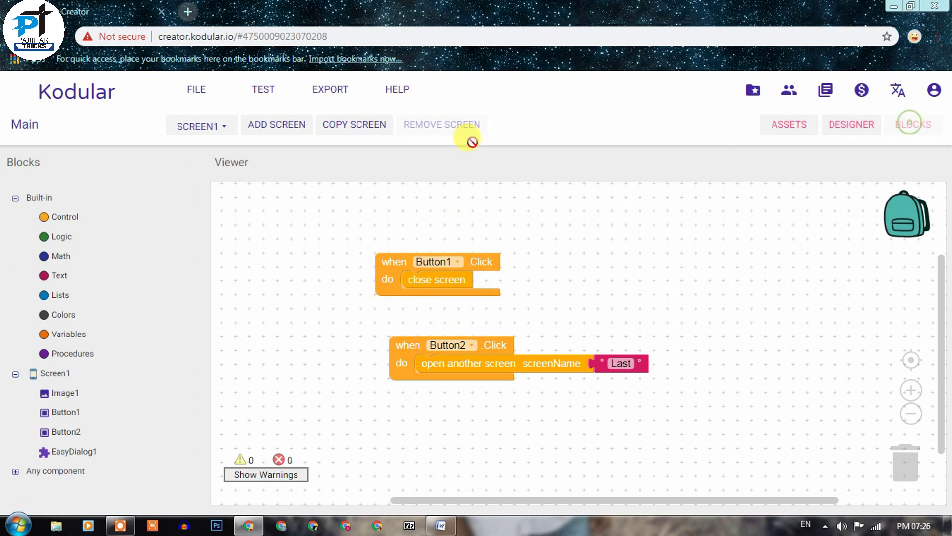
left_click(197, 129)
left_click(298, 194)
- Create a new project named Last and turn off Title Visible for its Screen1
left_click(197, 89)
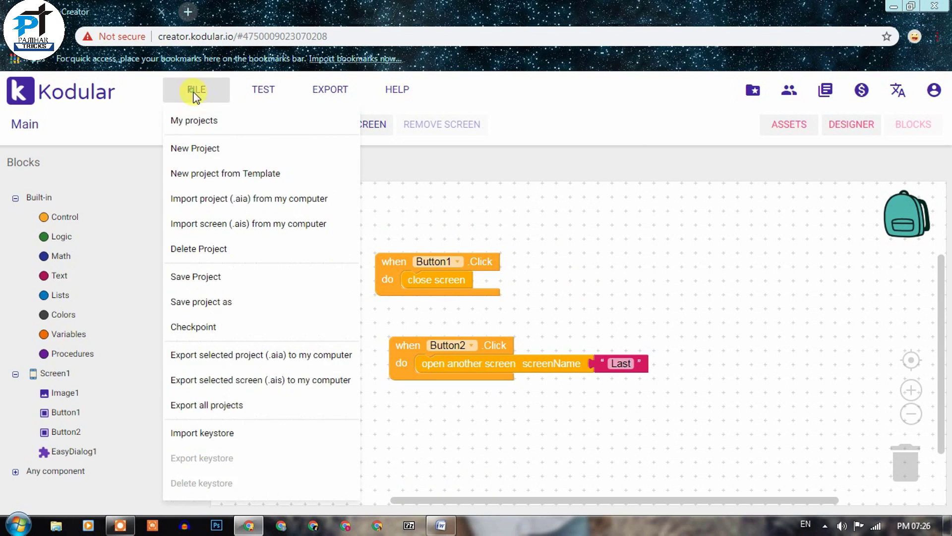
left_click(197, 125)
left_click(97, 355)
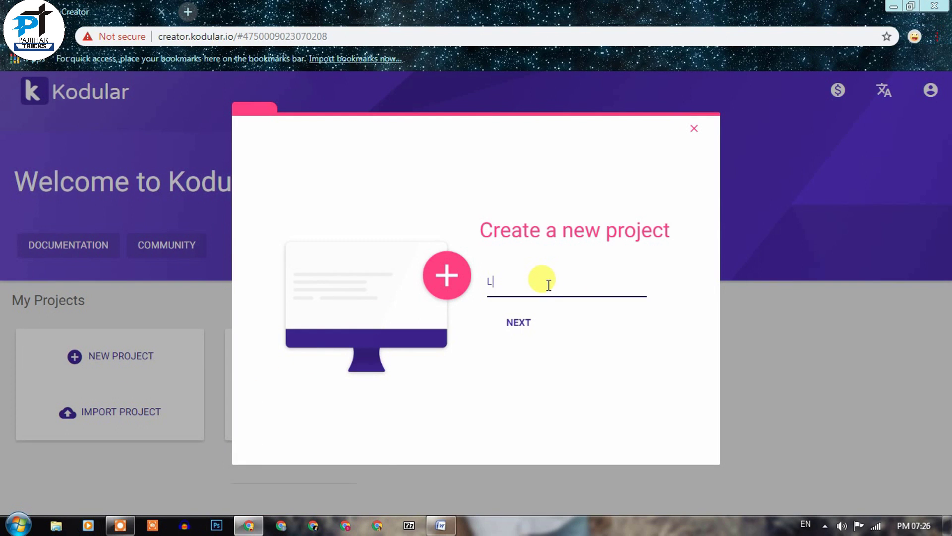
left_click(528, 335)
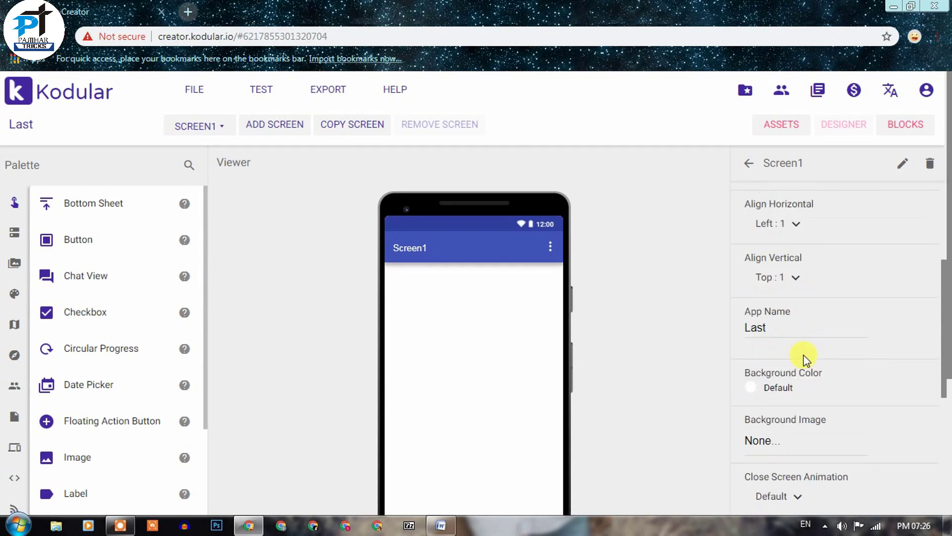
scroll(773, 297, "down", 5)
scroll(761, 230, "up", 3)
left_click(781, 125)
left_click(576, 385)
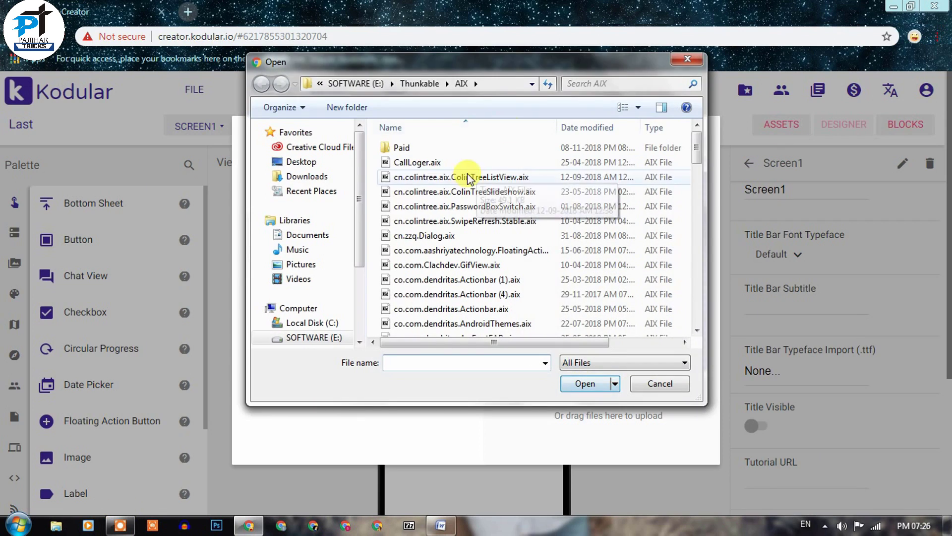
key("Escape")
left_click(693, 140)
- Import the edu.moliata.cardview.aix extension from the AIX folder on the SOFTWARE (E:) drive
scroll(174, 298, "down", 5)
scroll(174, 298, "up", 5)
left_click(81, 234)
left_click(361, 293)
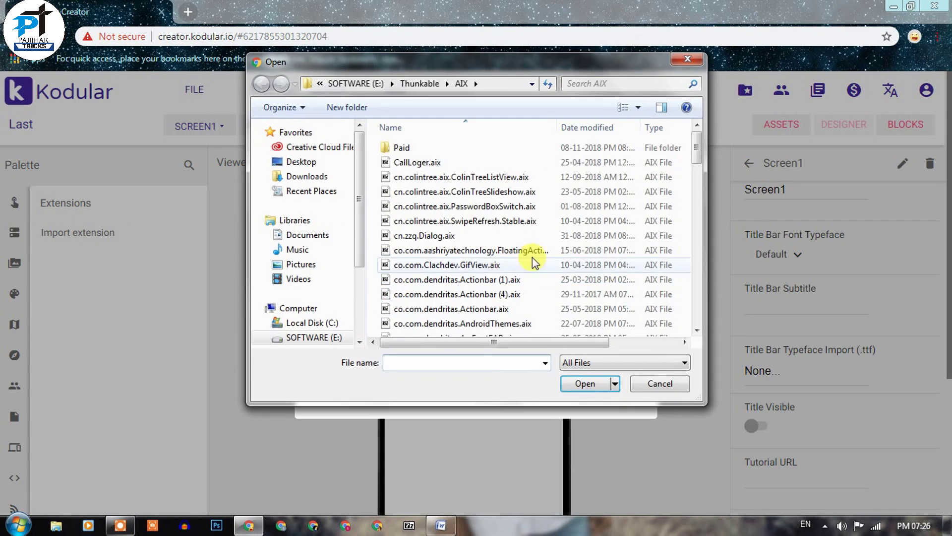
left_click_drag(697, 133, 699, 171)
scroll(527, 259, "down", 5)
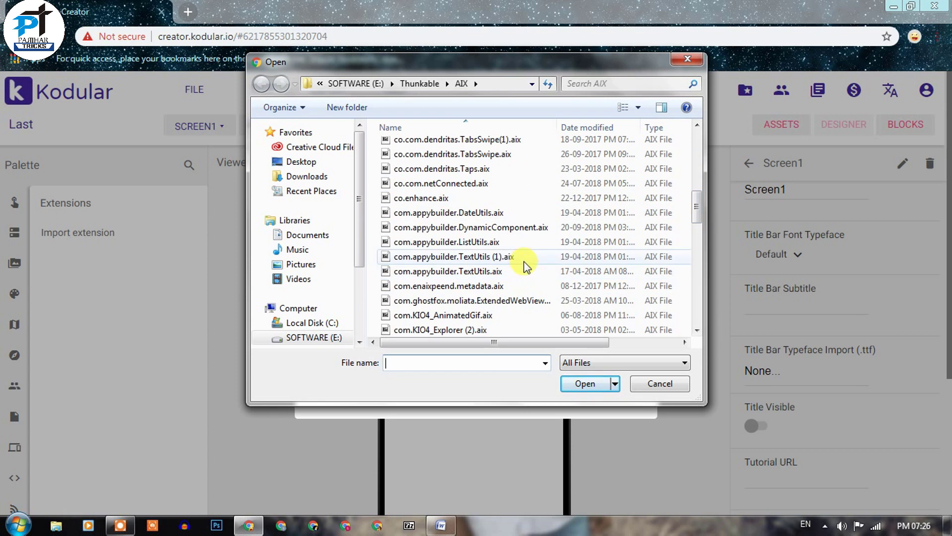
scroll(493, 288, "down", 10)
scroll(496, 307, "up", 2)
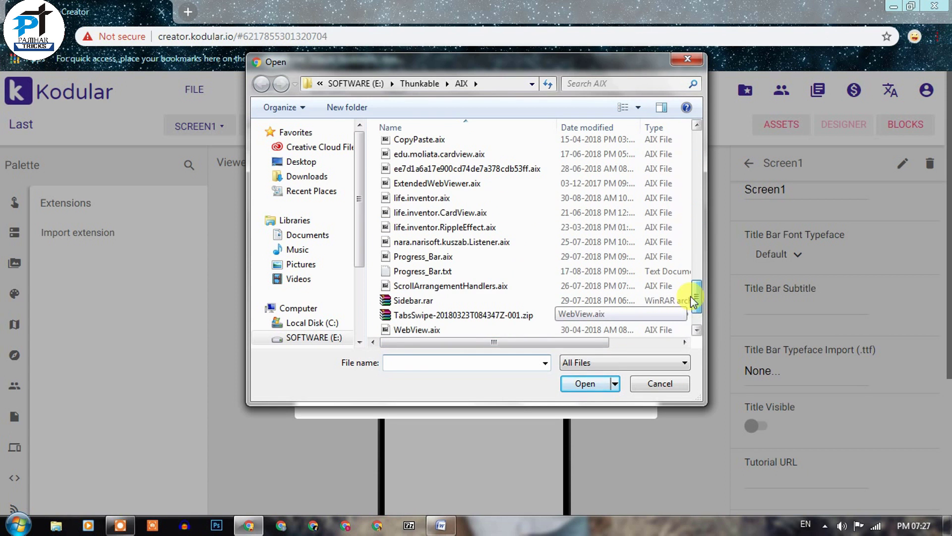
left_click(445, 157)
left_click(585, 383)
left_click(542, 366)
- Import the cn.colintree.aix.SwipeRefresh.Stable.aix extension from the AIX folder
left_click(102, 234)
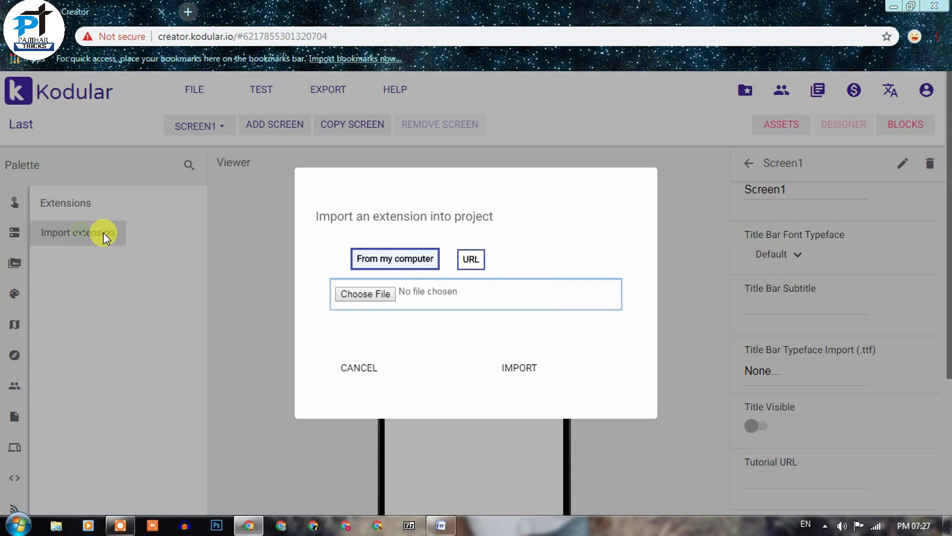
left_click(363, 294)
left_click(436, 236)
left_click(446, 221)
left_click(586, 384)
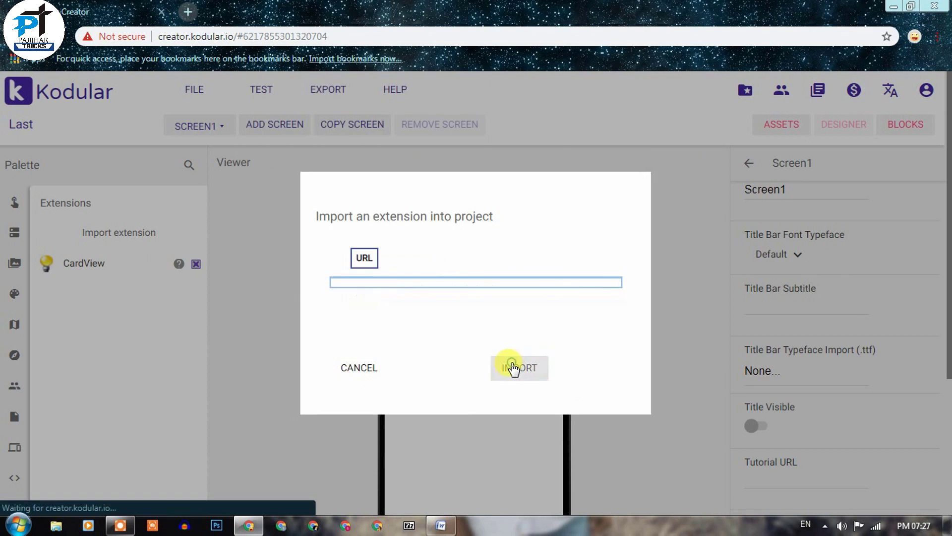
left_click(516, 365)
- Try to upload 6100oaldRmL._SL210_QL95_BG0,0,0,0_FMpng_.png from the Downloads folder to the project's assets
left_click(775, 124)
left_click(608, 389)
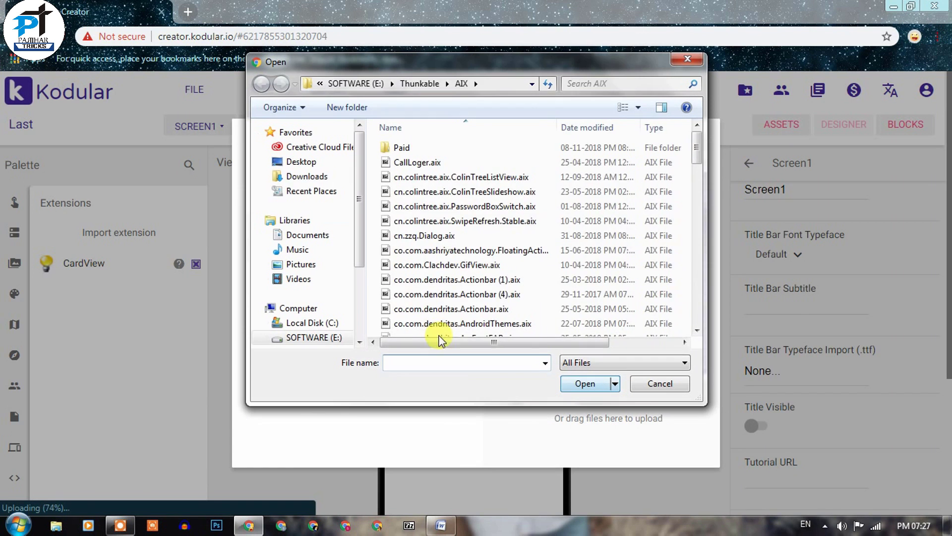
left_click(307, 176)
left_click_drag(697, 131, 700, 236)
double_click(608, 353)
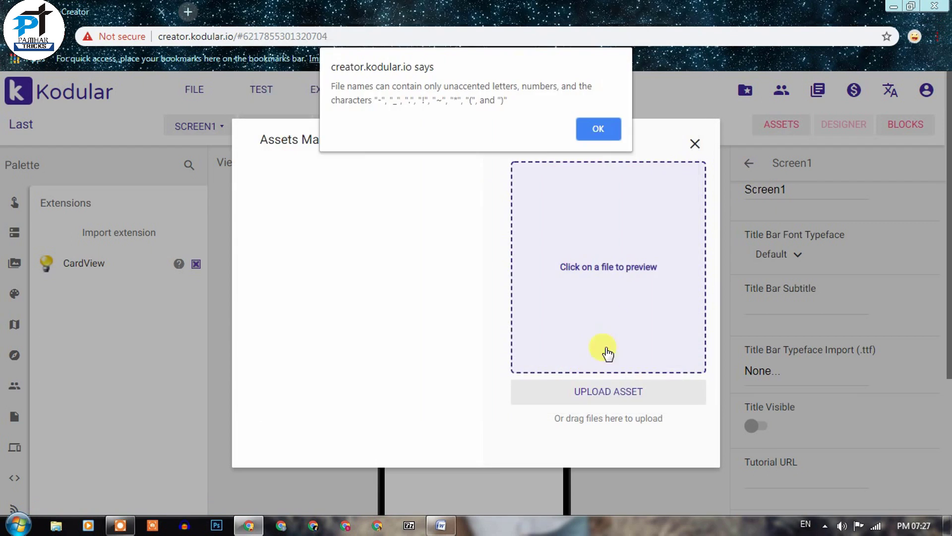
key("Return")
- Upload Logo.png from the Downloads folder to the project's assets
left_click(590, 214)
left_click_drag(691, 142, 701, 202)
left_click(367, 151)
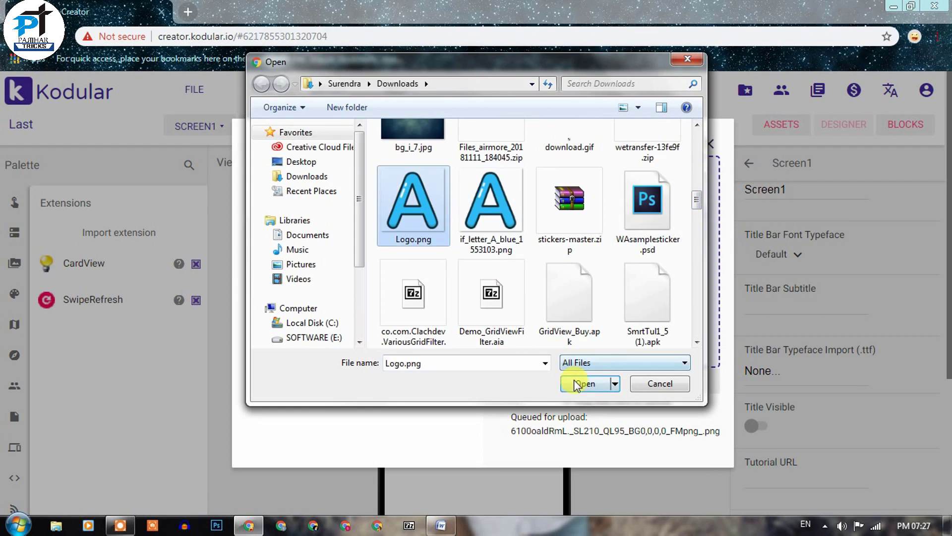
left_click(578, 383)
- Upload B.png and C.png from folder 1 inside Downloads to the assets and close the asset manager
left_click(684, 203)
left_click(491, 159)
left_click(583, 381)
left_click(600, 388)
left_click(572, 159)
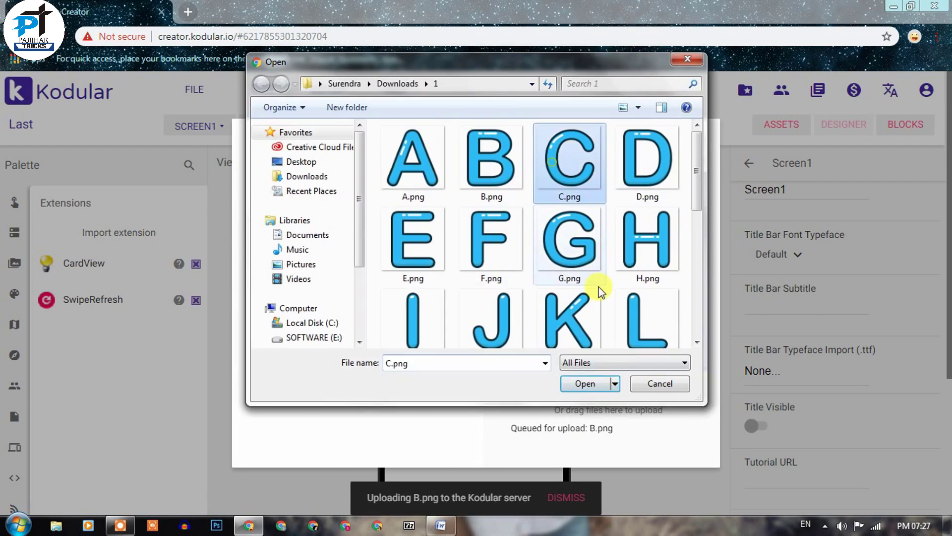
left_click(584, 381)
left_click(696, 145)
- Add three Image components to Screen1
scroll(153, 319, "up", 5)
scroll(81, 171, "down", 2)
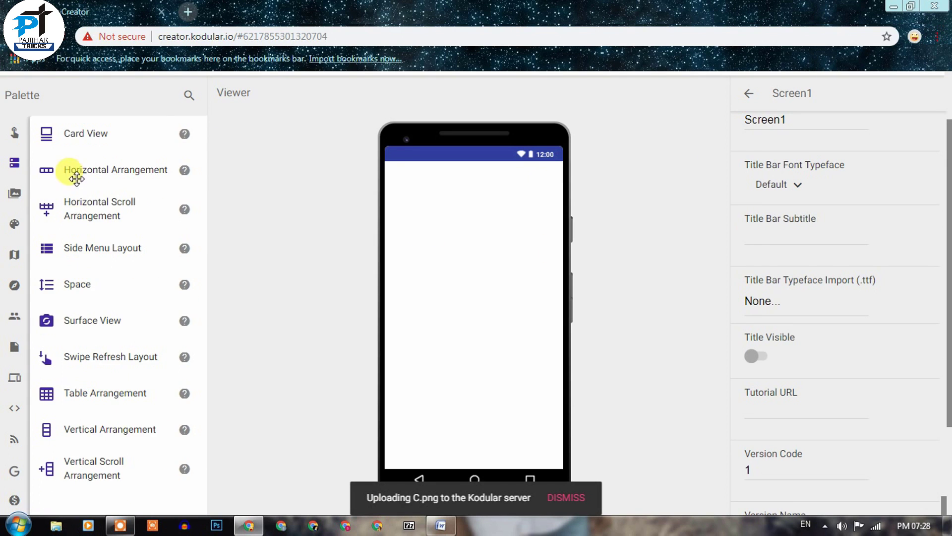
scroll(122, 281, "up", 5)
scroll(119, 278, "up", 10)
left_click(99, 322)
left_click(96, 319)
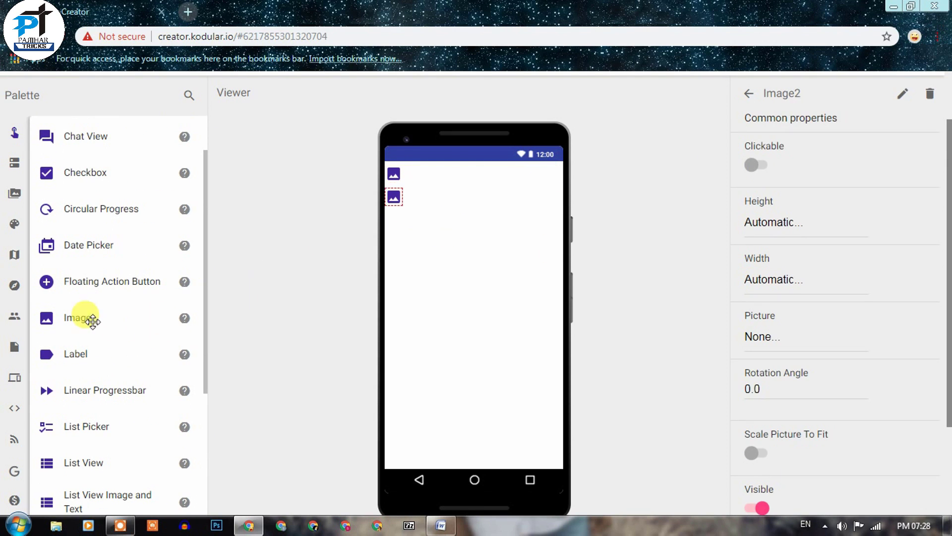
left_click(96, 319)
- Set the pictures of Image1, Image2 and Image3 to Logo.png, B.png and C.png respectively
left_click(759, 337)
left_click(767, 347)
left_click(820, 474)
left_click(393, 322)
left_click(759, 336)
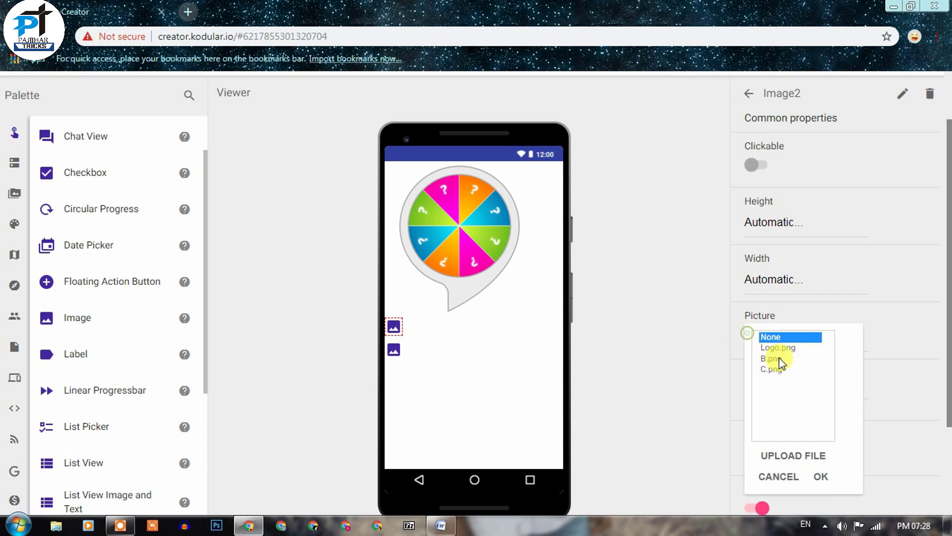
left_click(773, 360)
left_click(820, 474)
left_click(393, 351)
left_click(759, 336)
left_click(772, 362)
left_click(820, 474)
- Set Image3's width to 50 percent
scroll(546, 290, "down", 3)
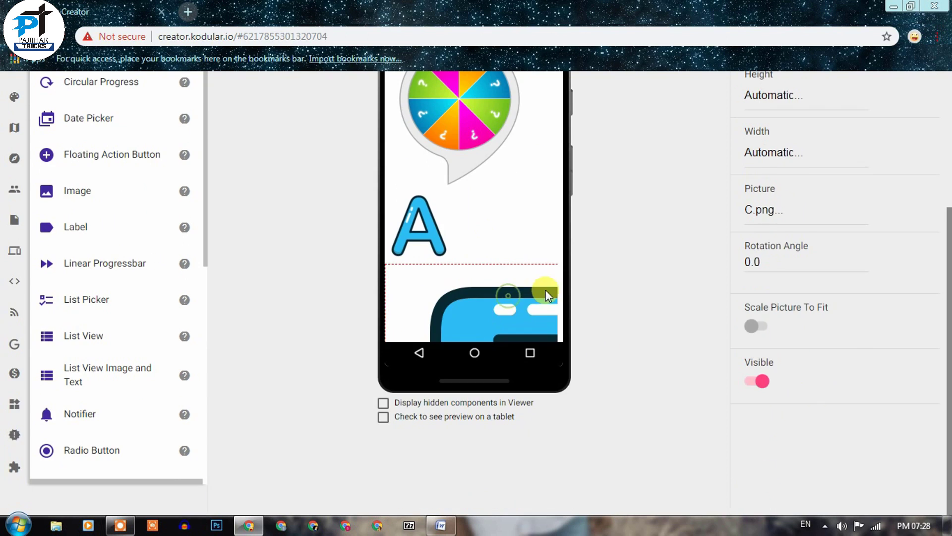
scroll(768, 342, "up", 5)
left_click(767, 342)
left_click(773, 414)
type("50")
key("Return")
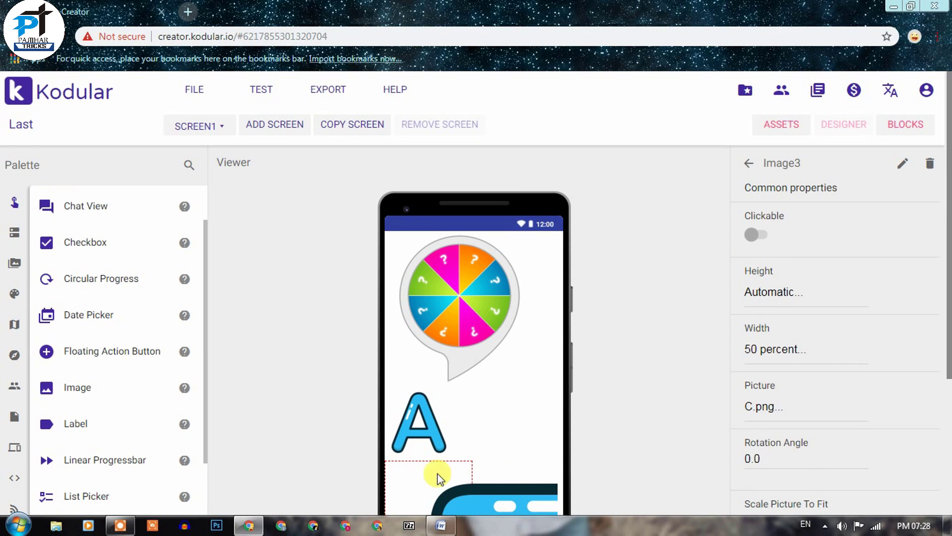
- Try a height of 50 for Image3 and set it back to Automatic
left_click(767, 292)
type("50")
left_click(821, 395)
scroll(770, 138, "down", 3)
left_click(774, 164)
left_click(829, 271)
scroll(547, 334, "up", 5)
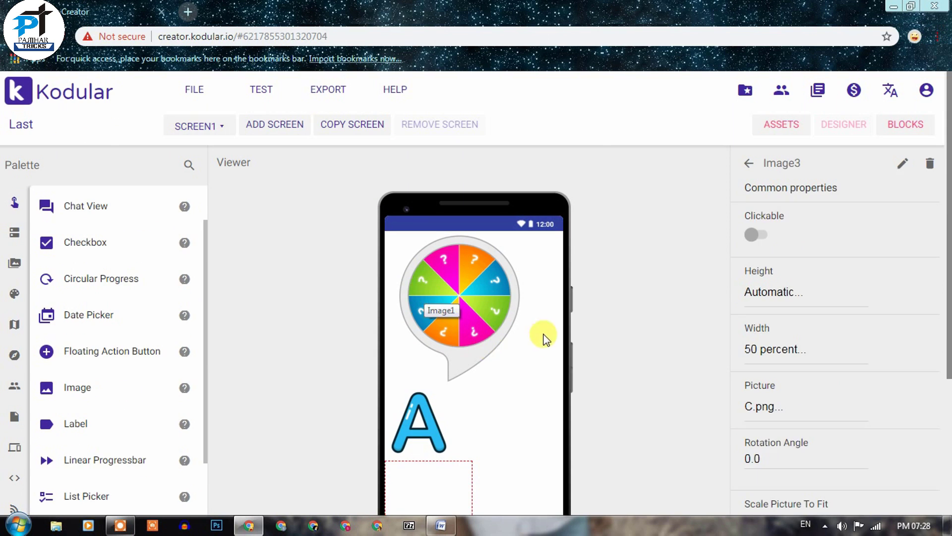
- Set Screen1's horizontal alignment to Center so its images are centred
left_click(546, 334)
scroll(804, 219, "down", 3)
left_click(784, 368)
left_click(778, 419)
left_click(748, 163)
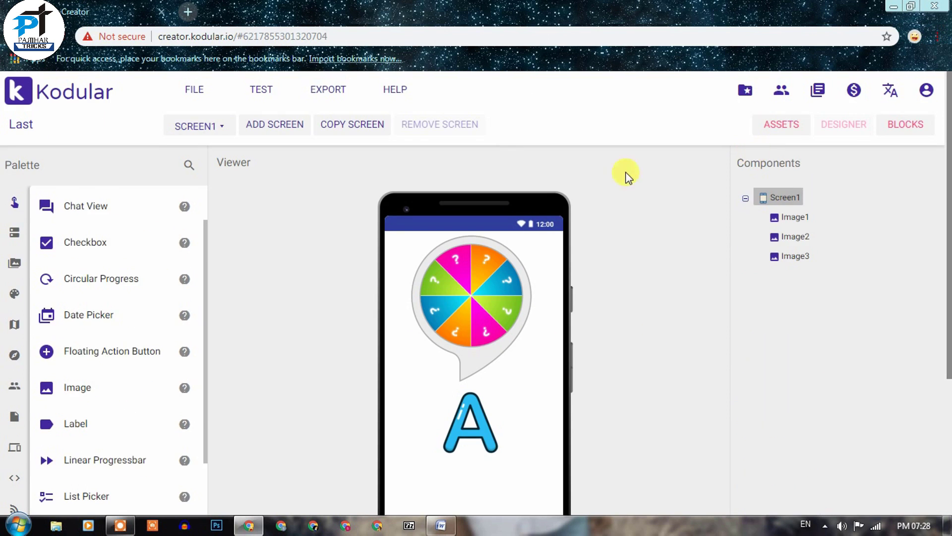
- Add the SwipeRefresh and CardView extension components to Screen1
scroll(100, 348, "down", 5)
left_click(8, 463)
left_click_drag(46, 242, 424, 287)
left_click_drag(46, 206, 510, 286)
scroll(737, 198, "up", 2)
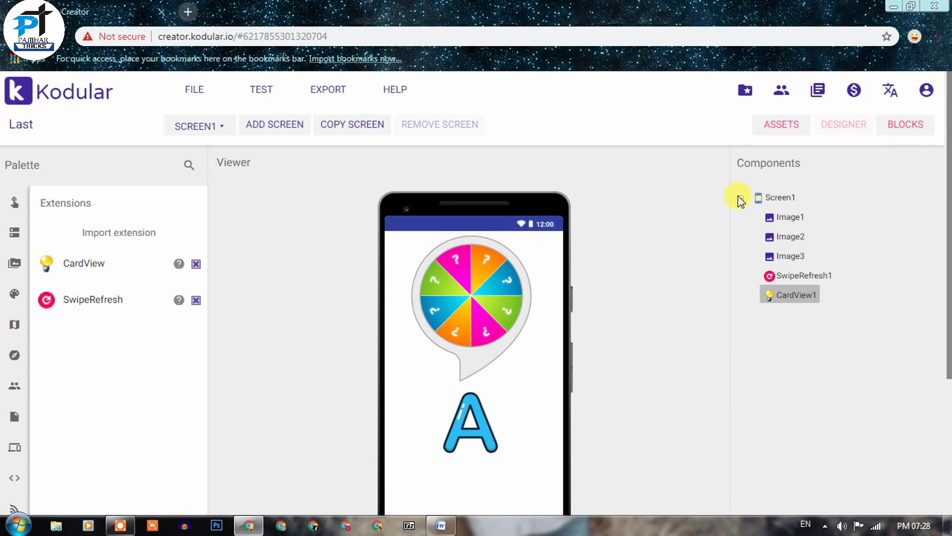
left_click(739, 197)
- Create a Click event handler for Image1 in the blocks editor and place a Control block inside it
left_click(913, 123)
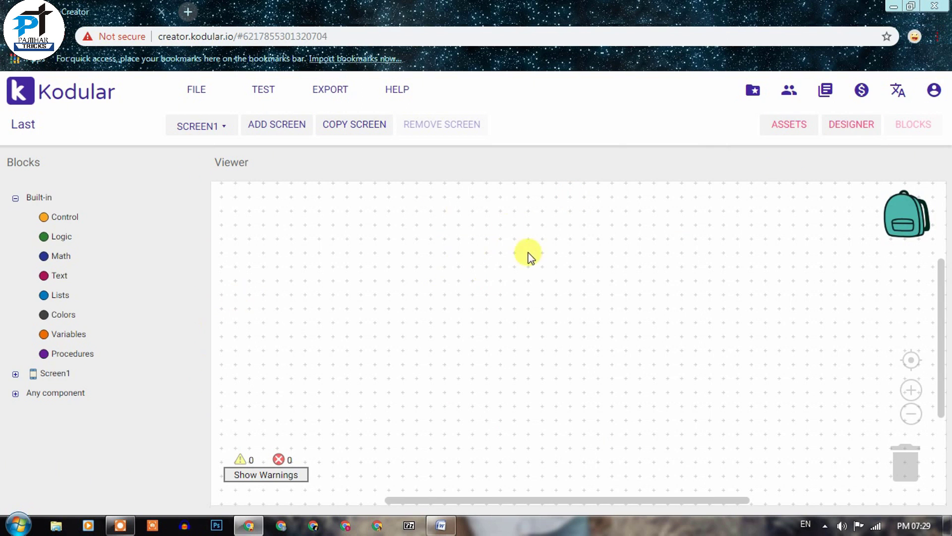
left_click(16, 375)
left_click(72, 451)
left_click(670, 211)
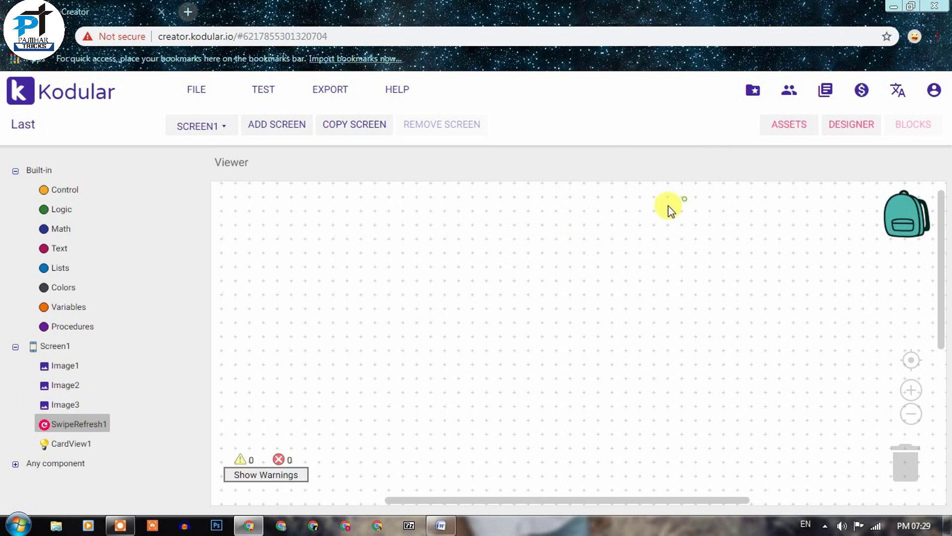
left_click(65, 366)
left_click_drag(297, 204, 436, 250)
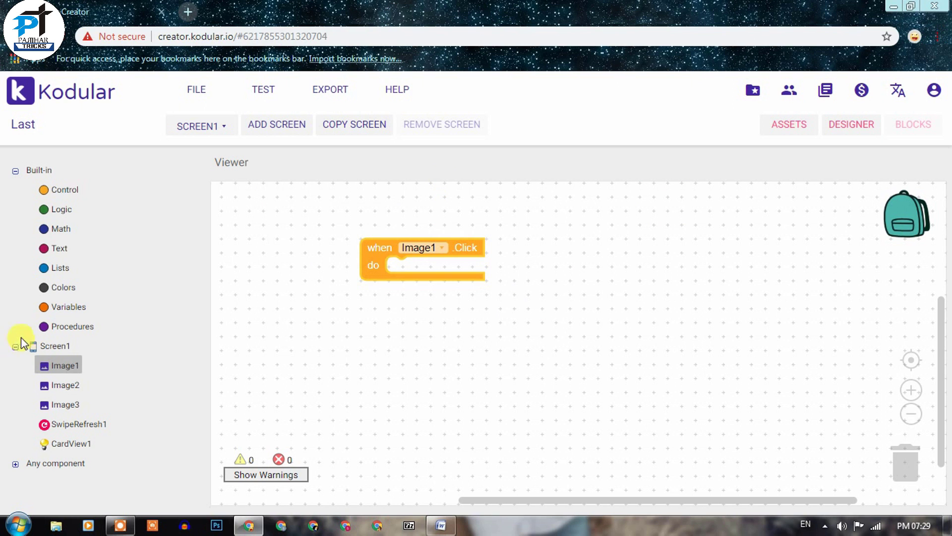
left_click(55, 194)
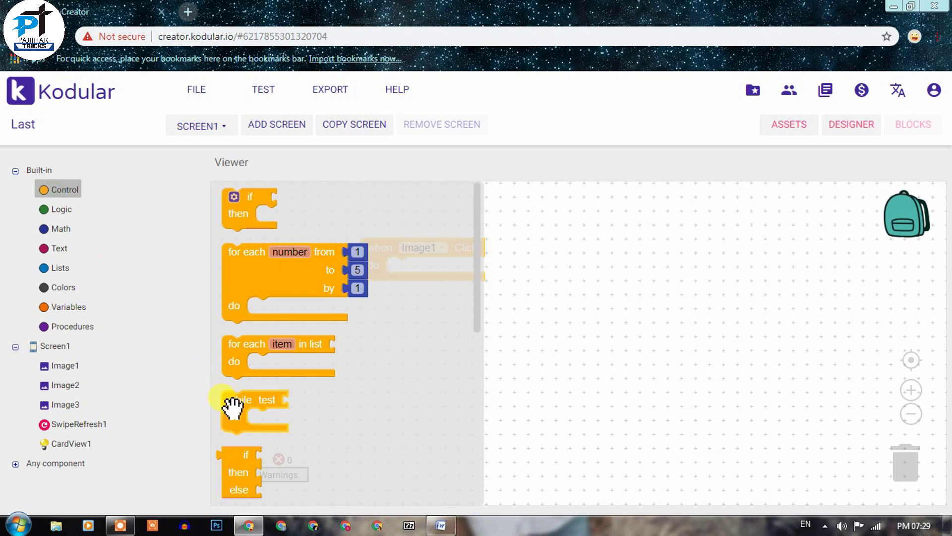
scroll(258, 404, "down", 5)
left_click_drag(259, 429, 427, 268)
- Return to the project list and download the Last, Main and Screen1 projects as .aia files
left_click(849, 128)
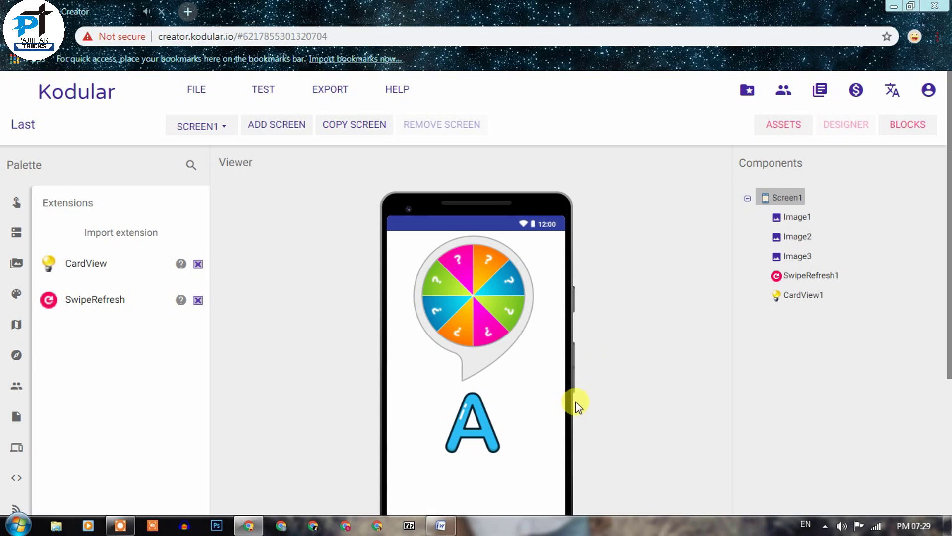
left_click(209, 94)
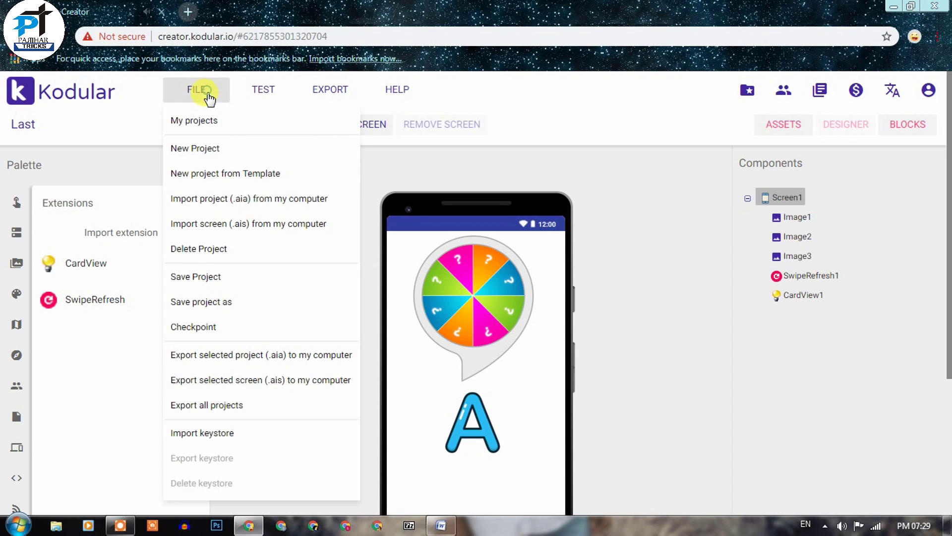
left_click(190, 121)
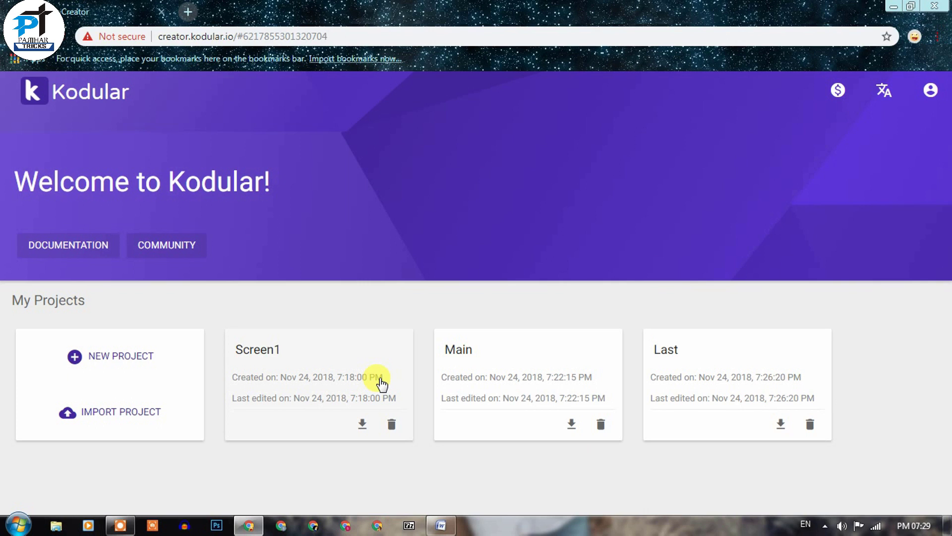
left_click(569, 423)
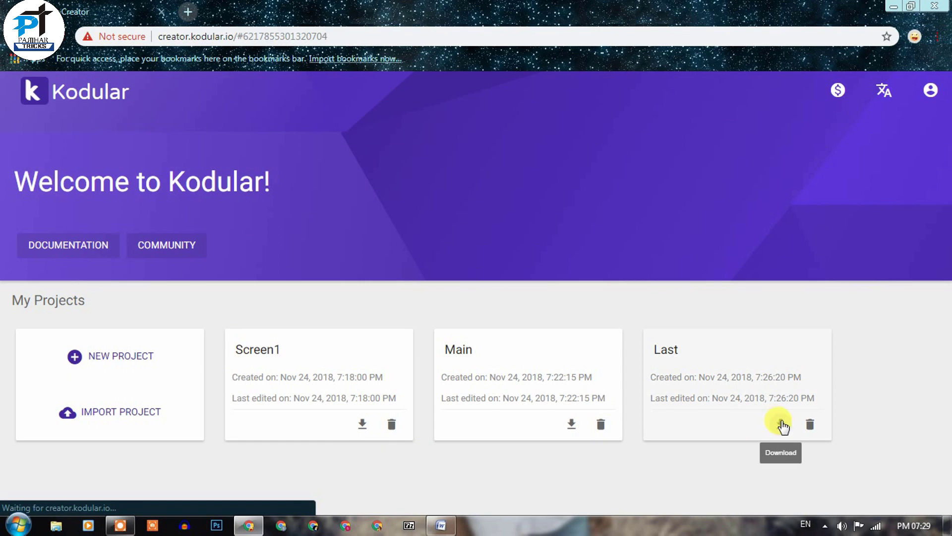
left_click(572, 424)
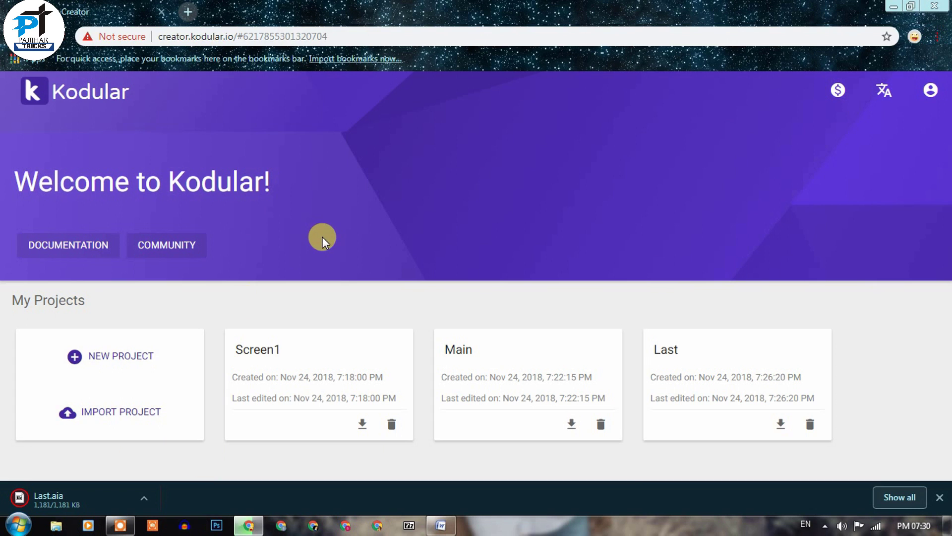
left_click(572, 424)
left_click(363, 423)
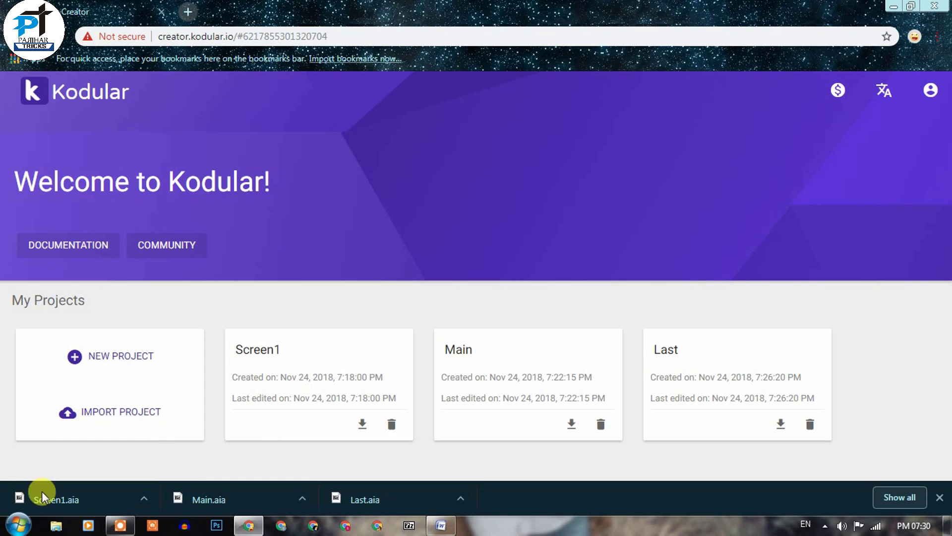
- Place the downloaded Screen1.aia, Main.aia and Last.aia files in the Ration Card folder inside Downloads and maximize the folder window
left_click(59, 528)
left_click(106, 192)
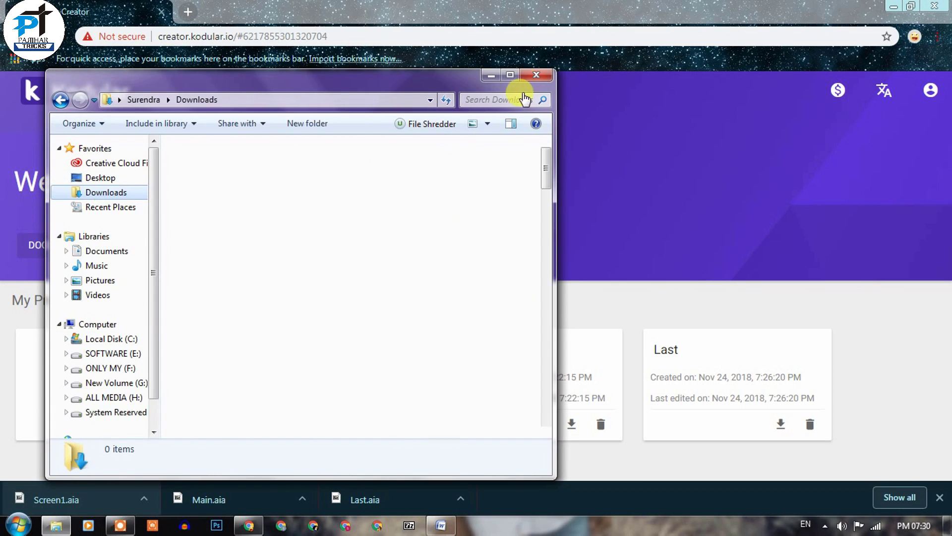
left_click(504, 178)
left_click(282, 254, "shift")
right_click(282, 252)
left_click(305, 415)
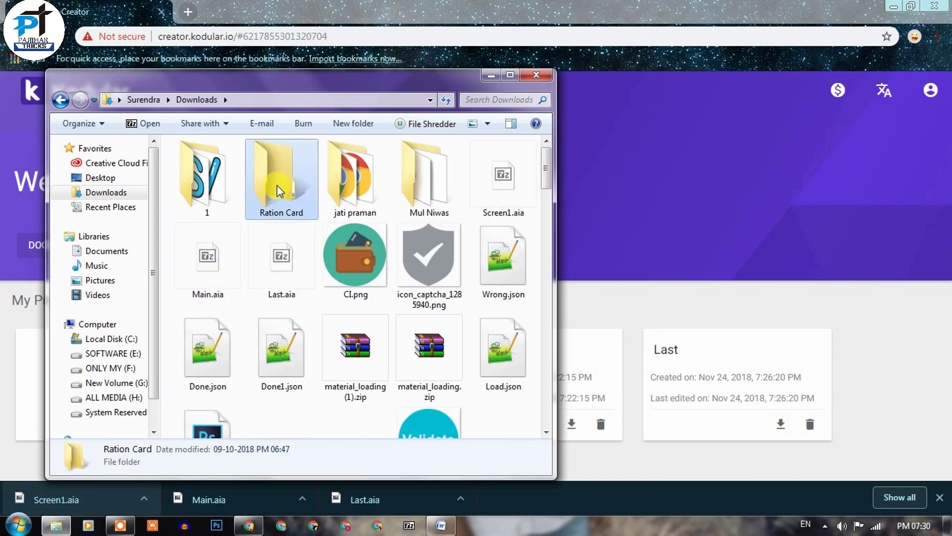
double_click(277, 185)
key("ctrl+v")
left_click(512, 75)
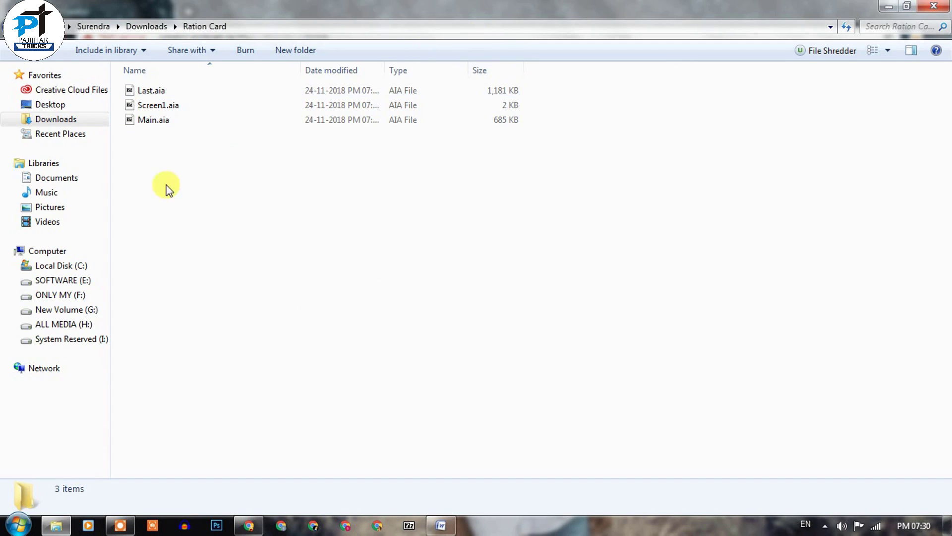
- Open Last.aia in 7-Zip to examine its folders, and close the archive
double_click(162, 93)
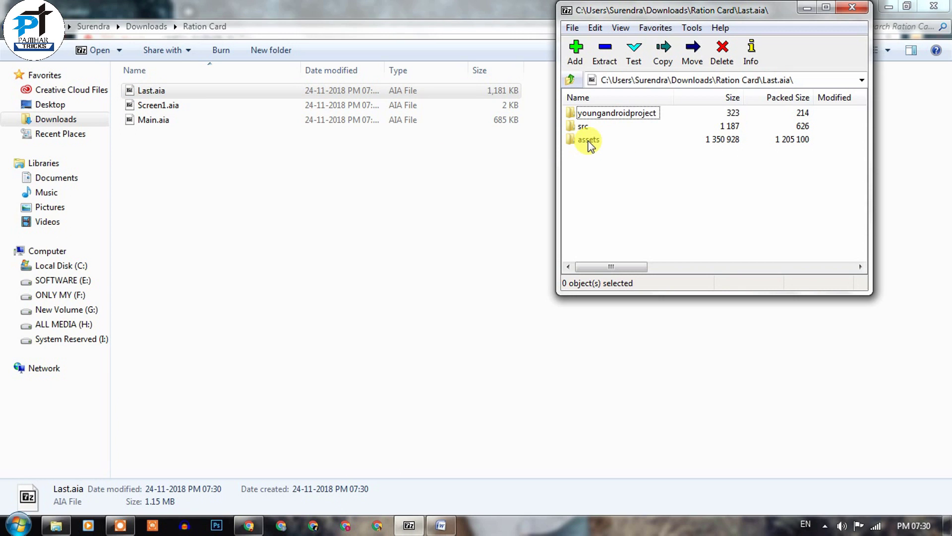
left_click(851, 7)
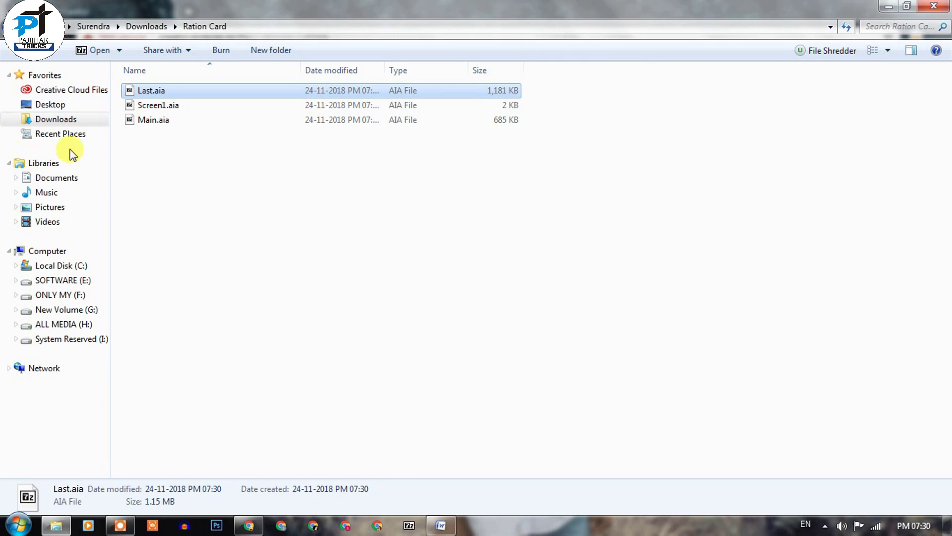
- Rename Screen1.aia in the Ration Card folder to Demo_App.aia
left_click(155, 106)
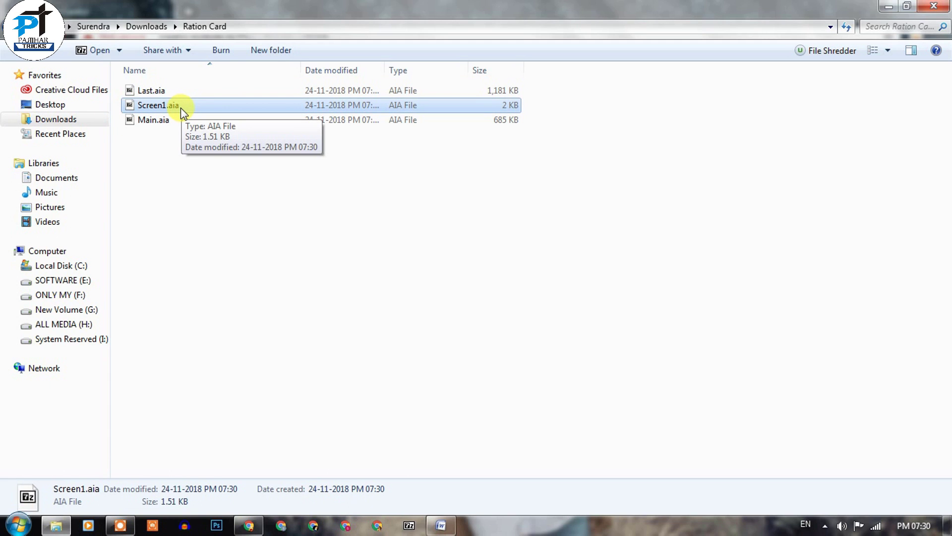
right_click(150, 108)
left_click(214, 411)
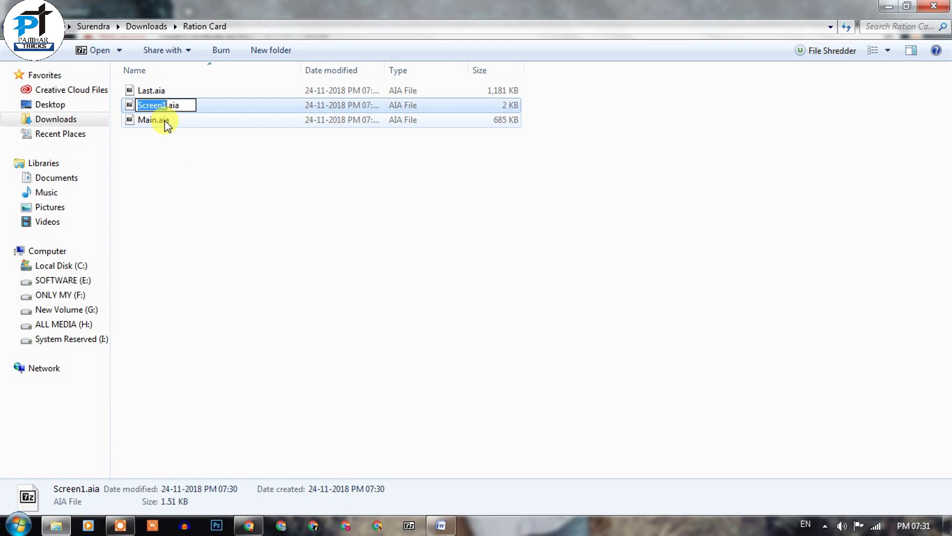
type("Demo_App")
left_click(237, 229)
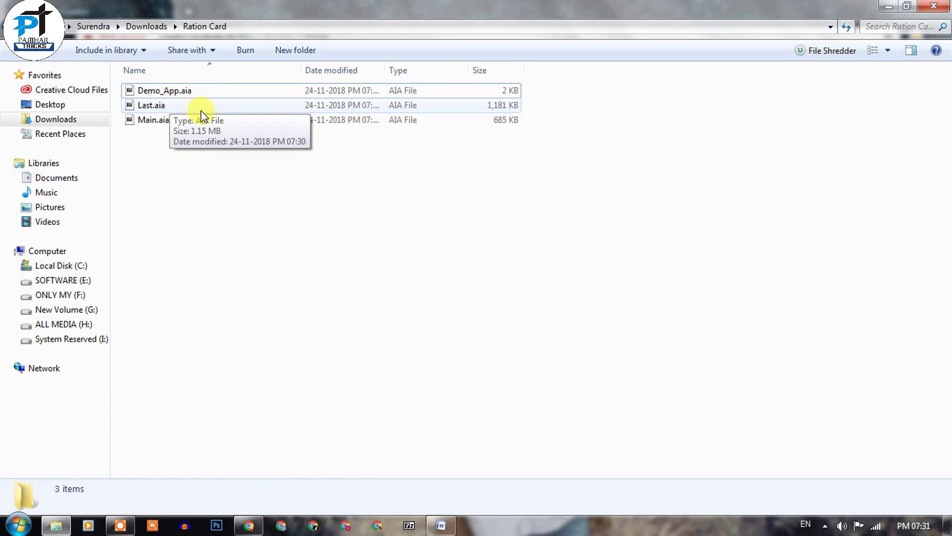
- Compare the folders inside Last.aia and Demo_App.aia in 7-Zip, and close the Demo_App.aia archive
double_click(187, 109)
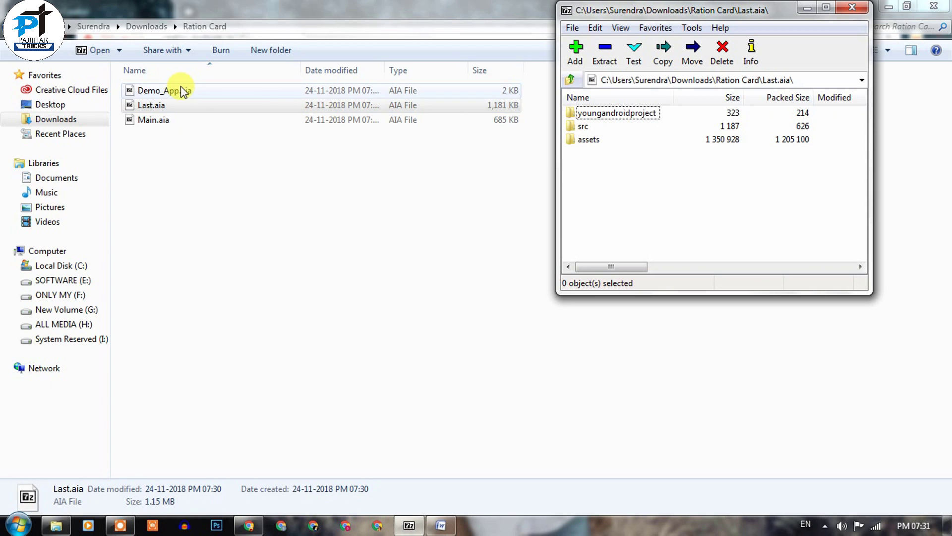
double_click(223, 93)
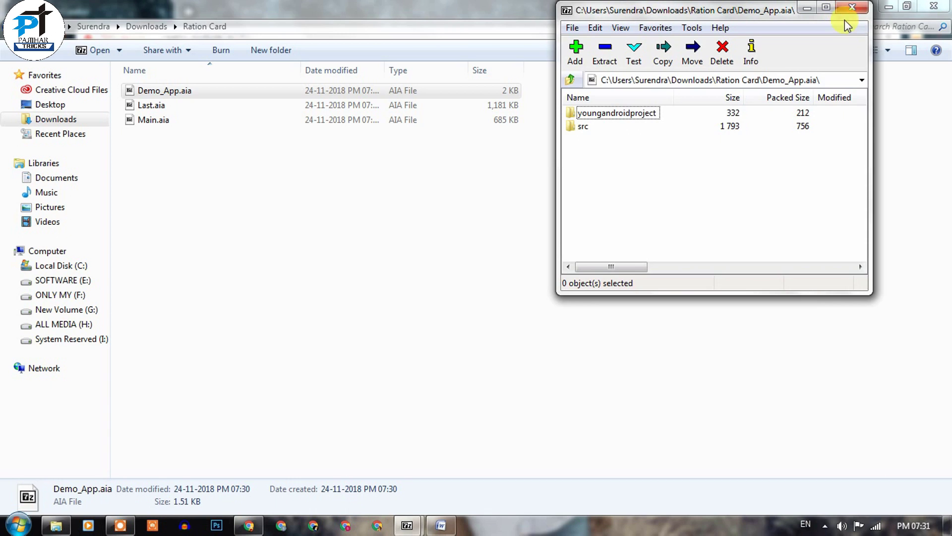
left_click(852, 7)
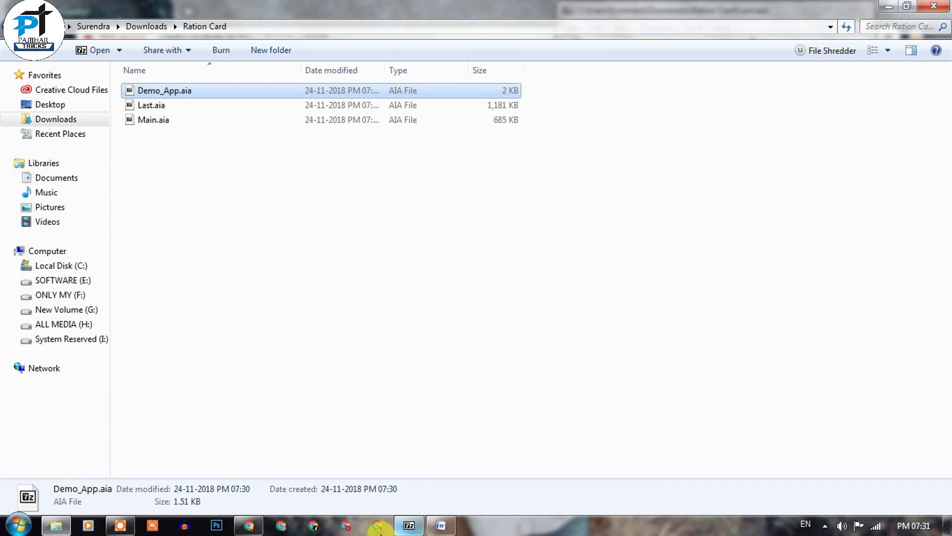
- Switch to Chrome, search the web for 7zip, view the downloads on 7-zip.org, and return to the Ration Card folder
left_click(249, 525)
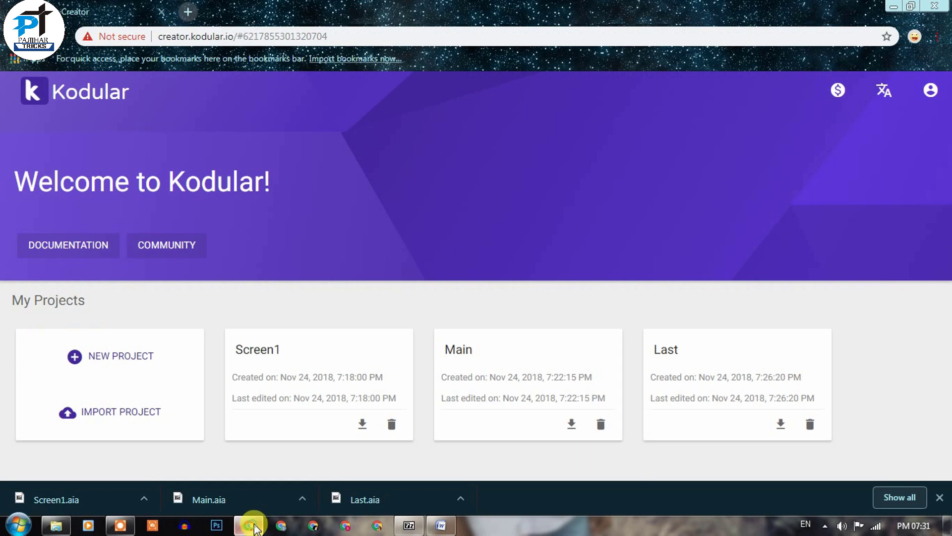
left_click(189, 13)
type("7zIP")
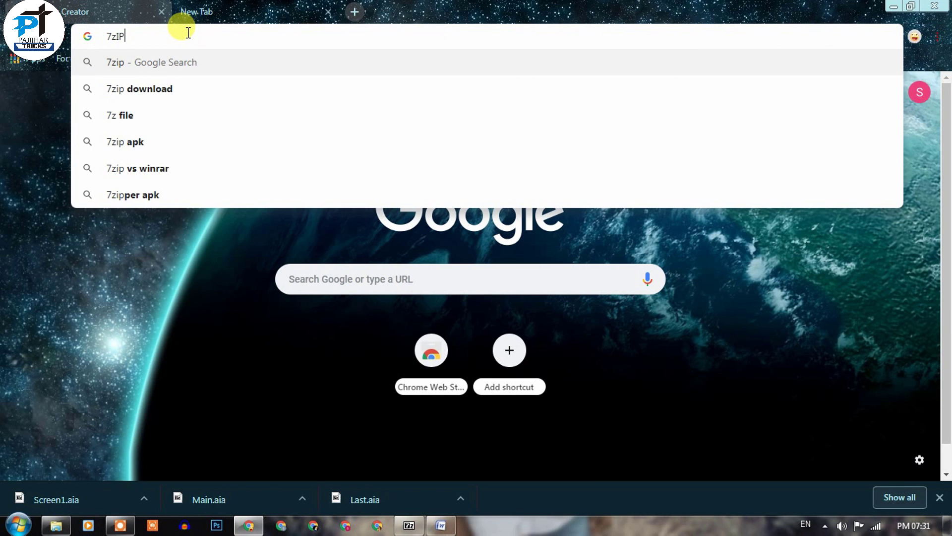
key("Return")
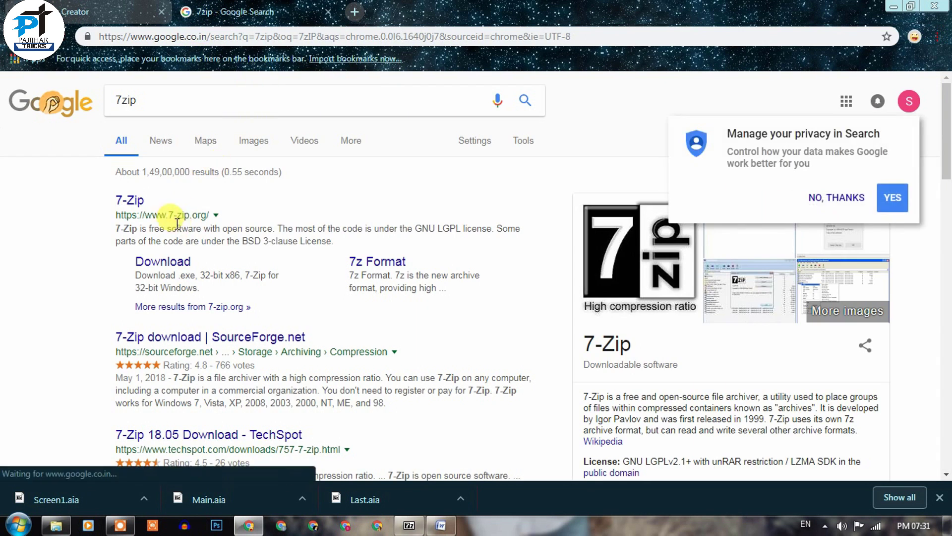
left_click(131, 201)
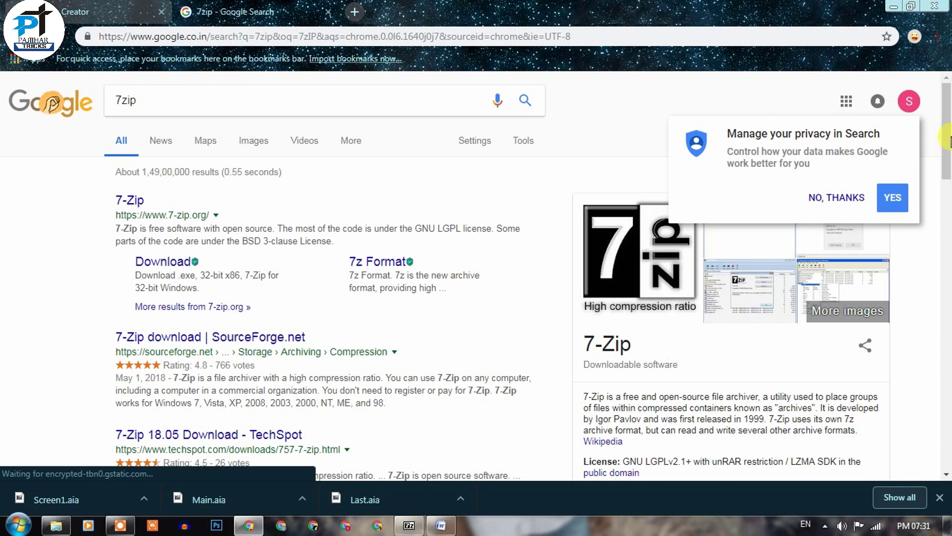
scroll(329, 238, "down", 1)
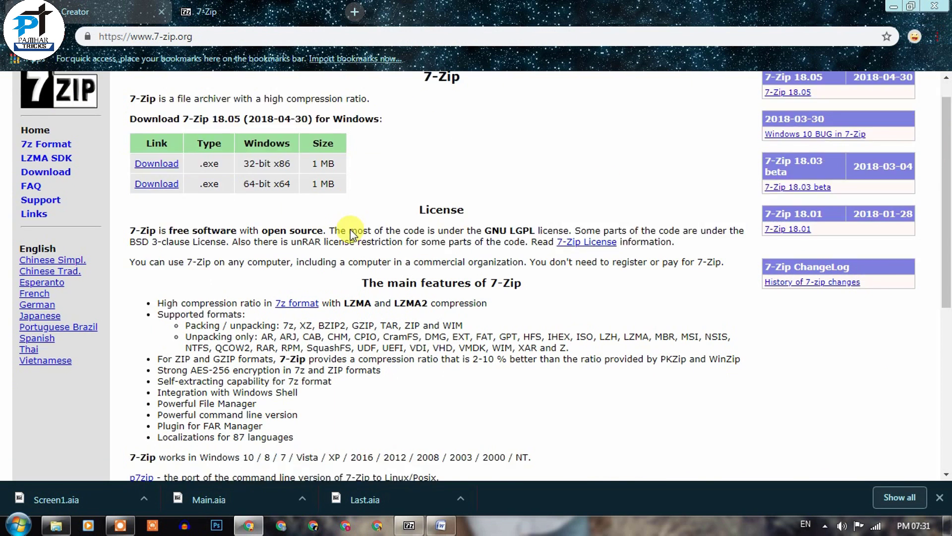
scroll(368, 191, "up", 1)
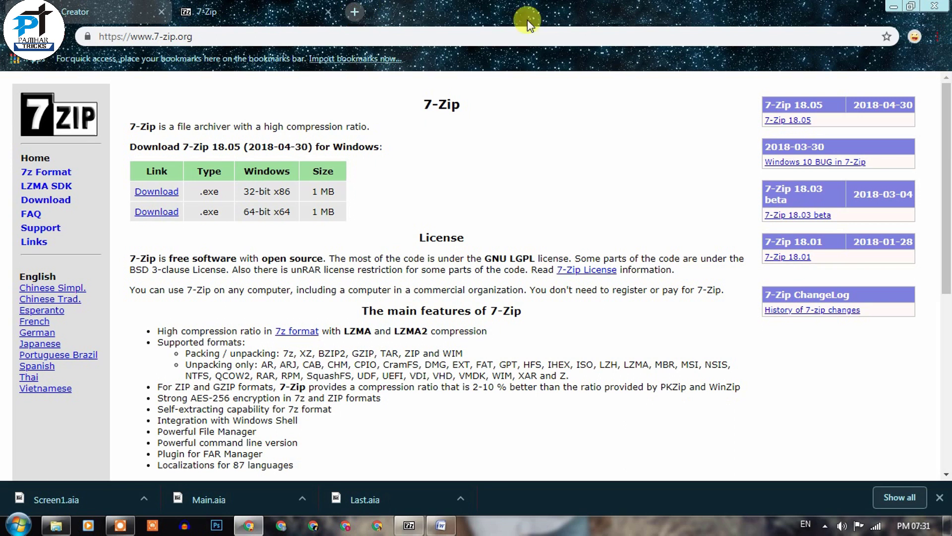
left_click(888, 7)
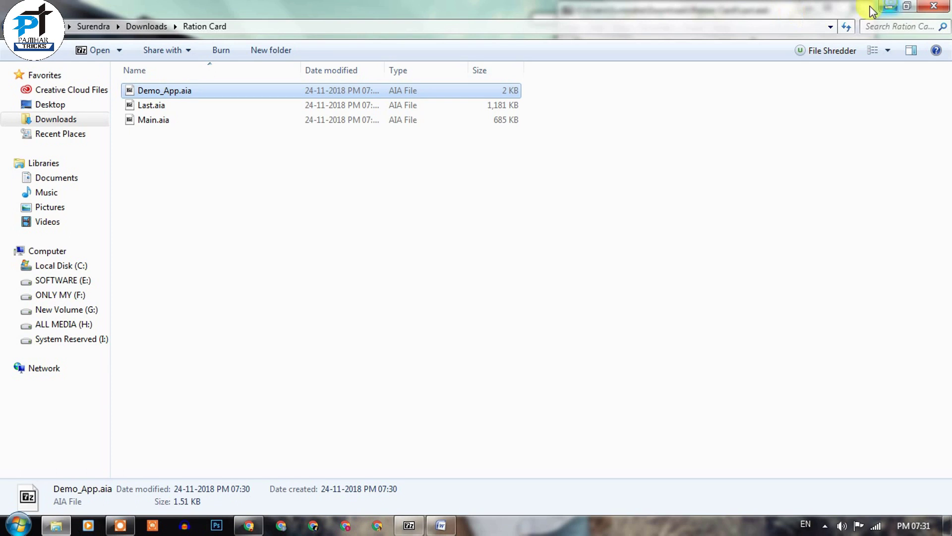
- Close the leftover 7-Zip archive windows and open Demo_App.aia afresh in 7-Zip
left_click(208, 266)
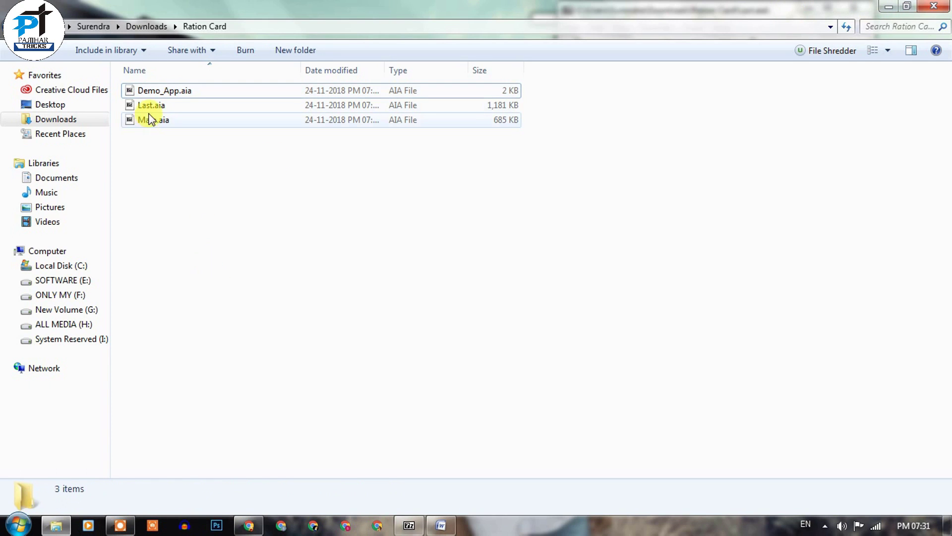
double_click(181, 90)
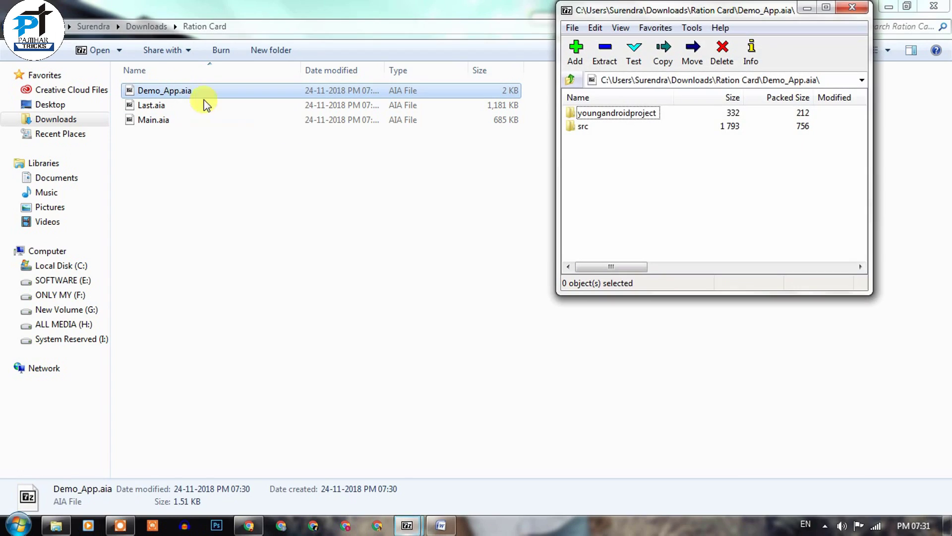
mouse_move(407, 525)
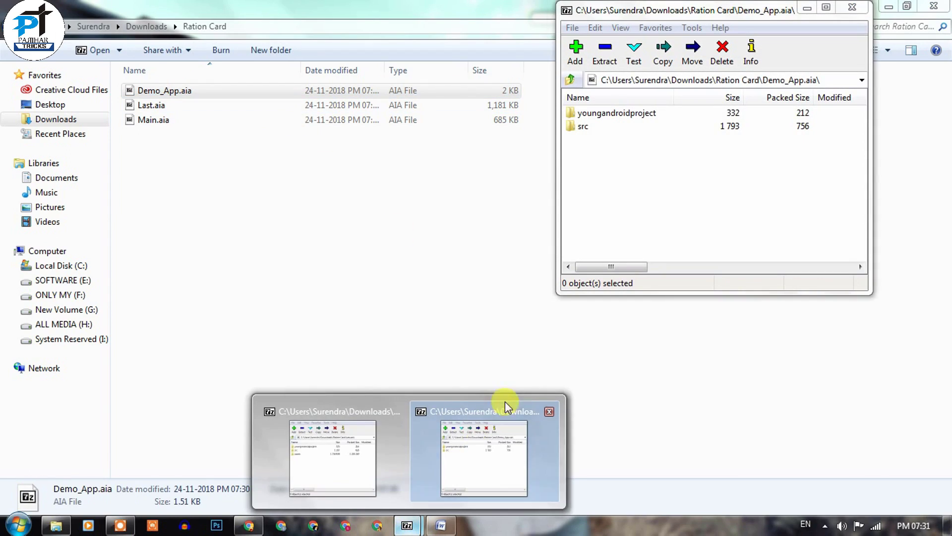
left_click(548, 410)
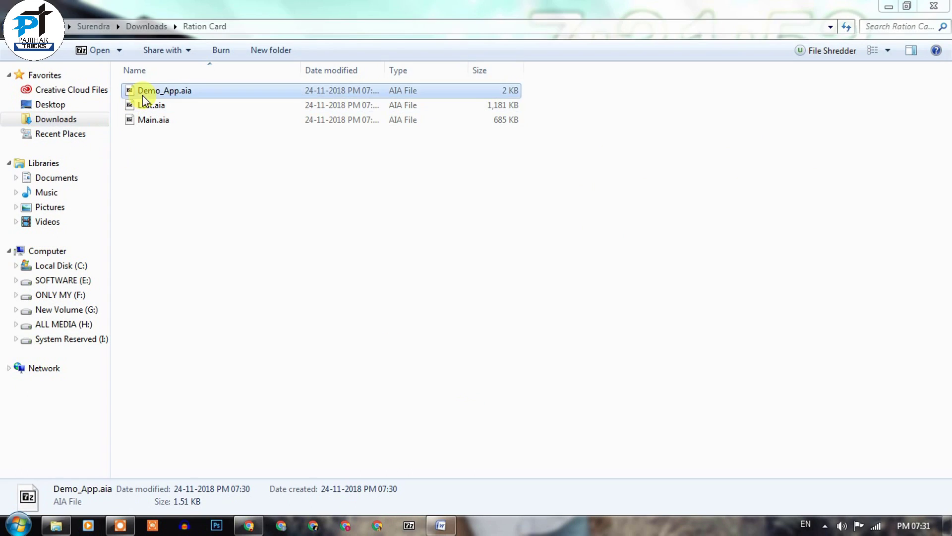
left_click(147, 93)
double_click(148, 93)
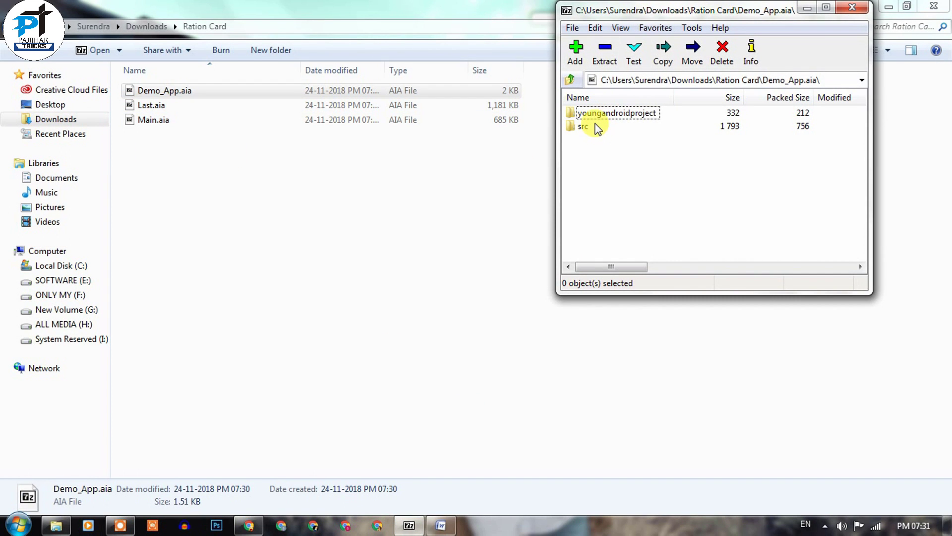
- Open Last.aia and Main.aia in separate 7-Zip windows alongside the Demo_App.aia archive
left_click(163, 94)
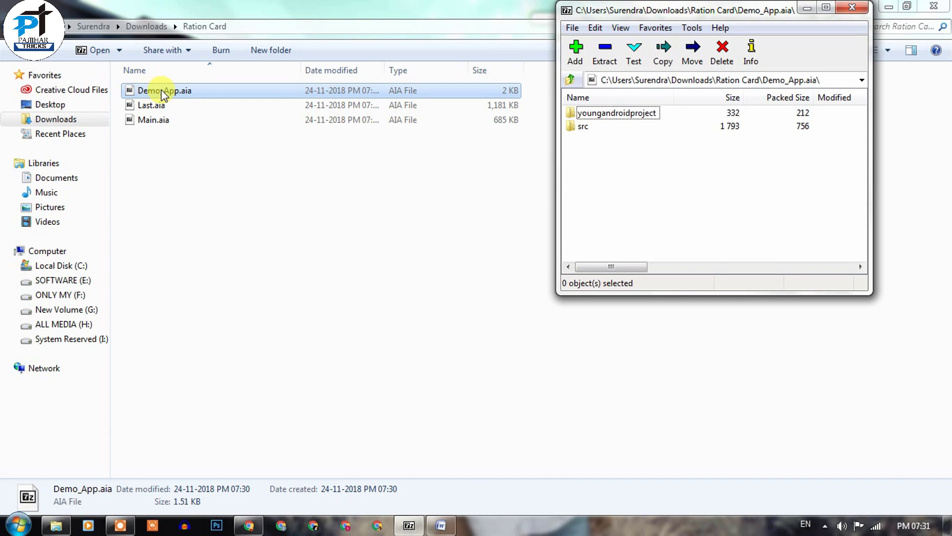
left_click_drag(591, 10, 152, 154)
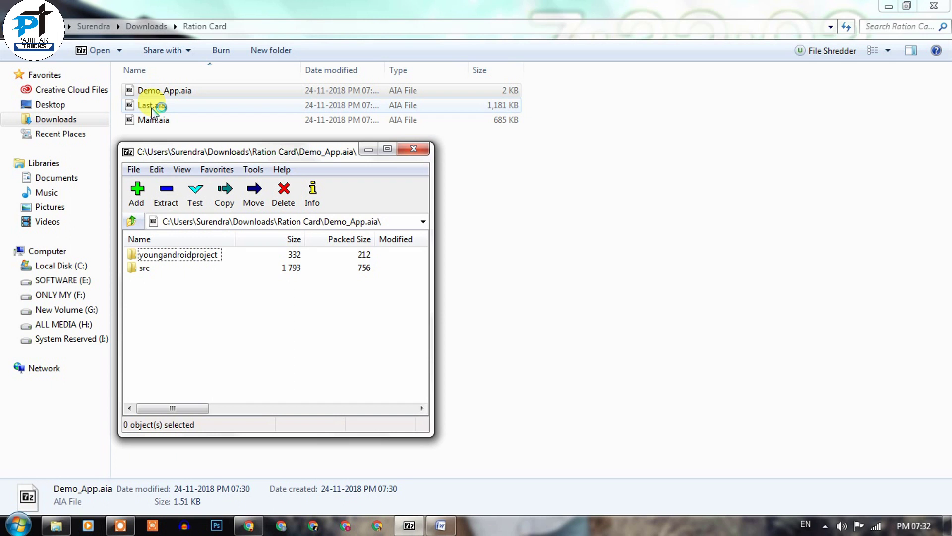
double_click(172, 106)
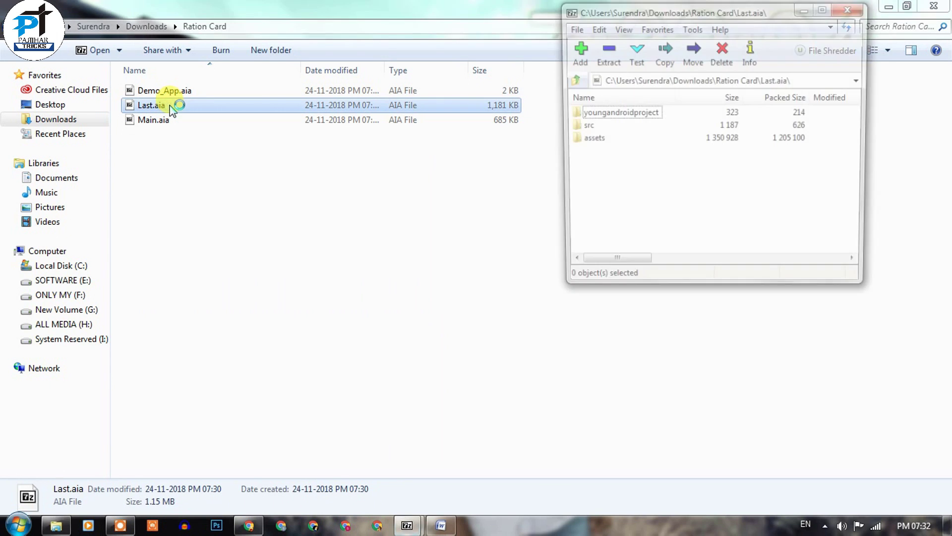
left_click_drag(646, 11, 412, 198)
double_click(175, 121)
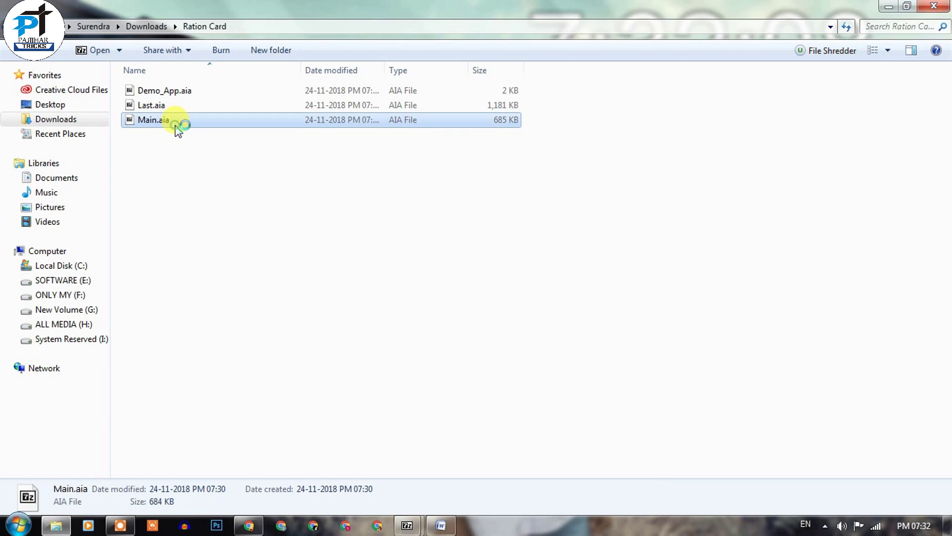
left_click_drag(645, 13, 707, 223)
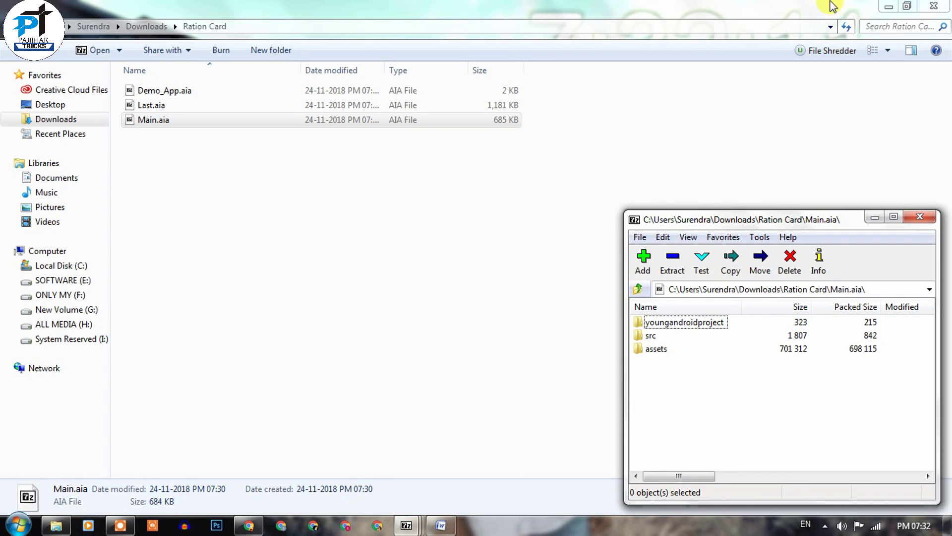
- Minimize the Ration Card folder and arrange the Demo_App.aia, Last.aia and Main.aia windows side by side, narrowing the first two
left_click(883, 6)
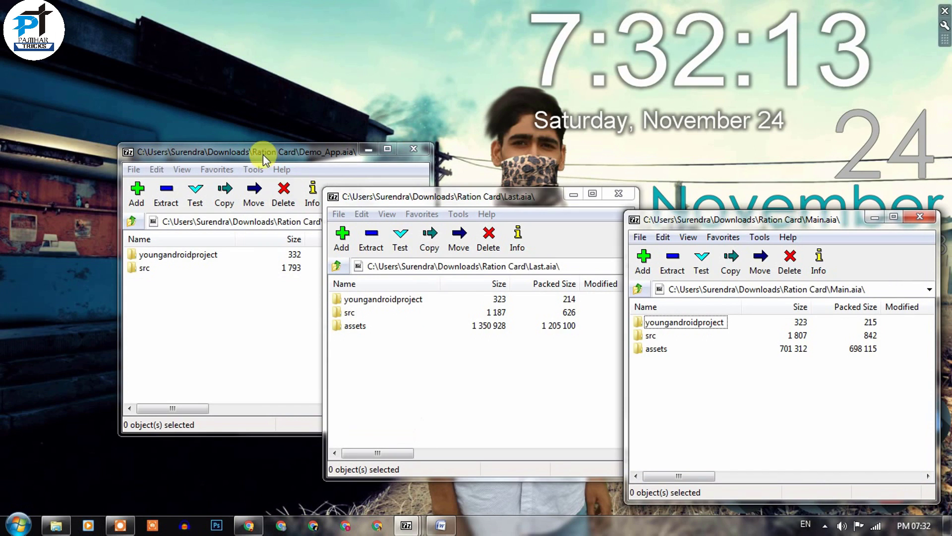
left_click_drag(263, 154, 158, 17)
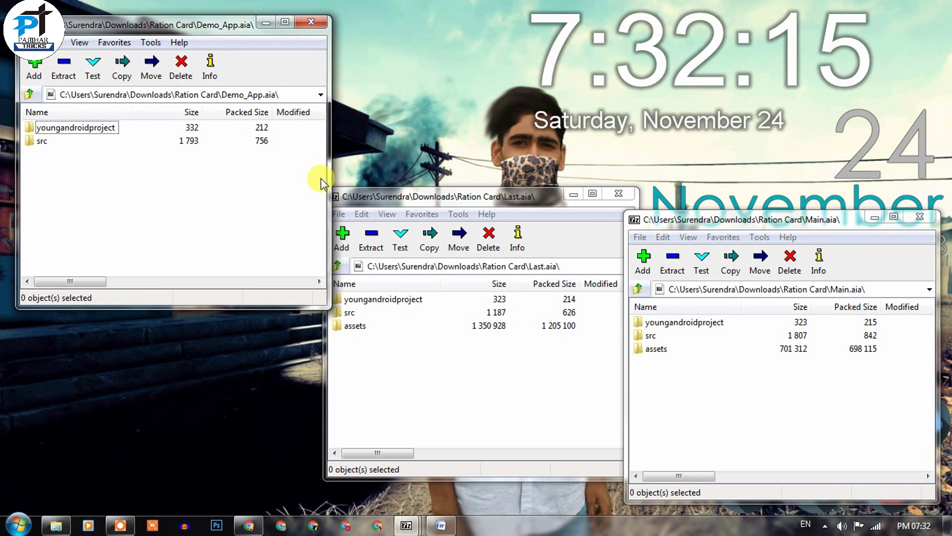
left_click_drag(329, 172, 285, 172)
left_click_drag(356, 196, 323, 19)
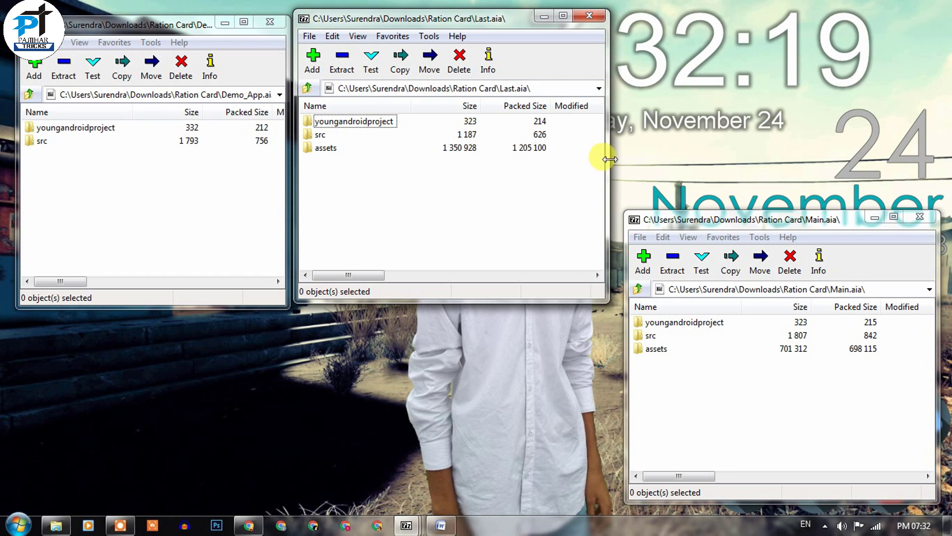
left_click_drag(608, 170, 558, 170)
left_click_drag(708, 224, 664, 22)
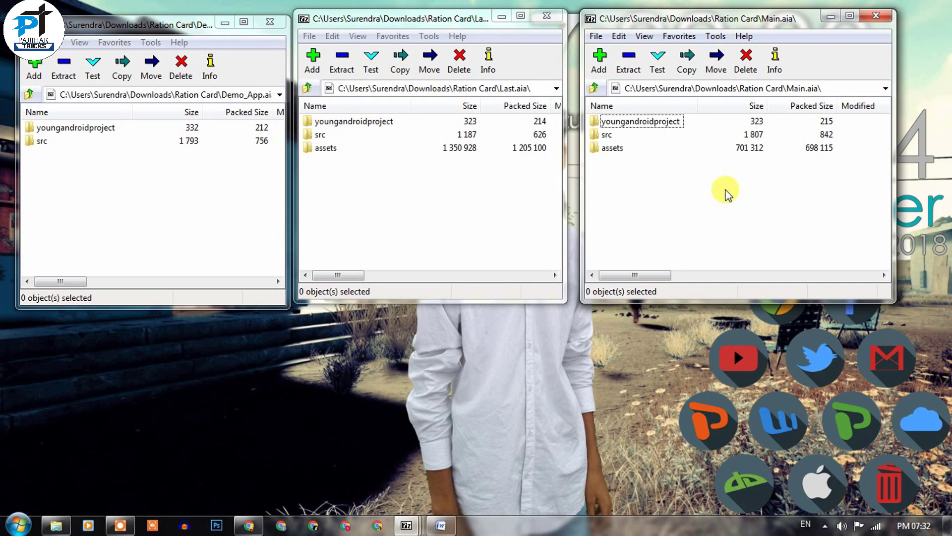
- Copy bg_i_7.jpg from the assets folder of Main.aia into the assets folder of Last.aia
double_click(323, 152)
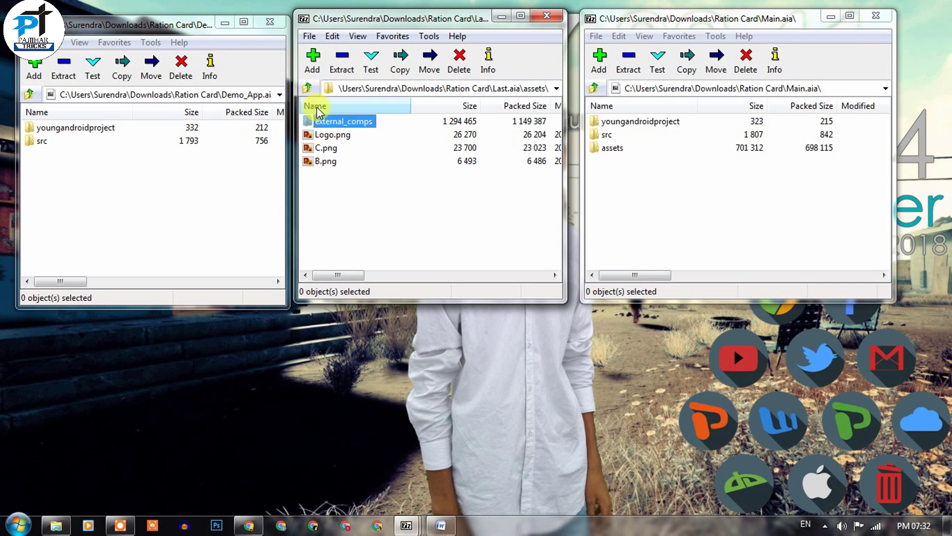
double_click(608, 149)
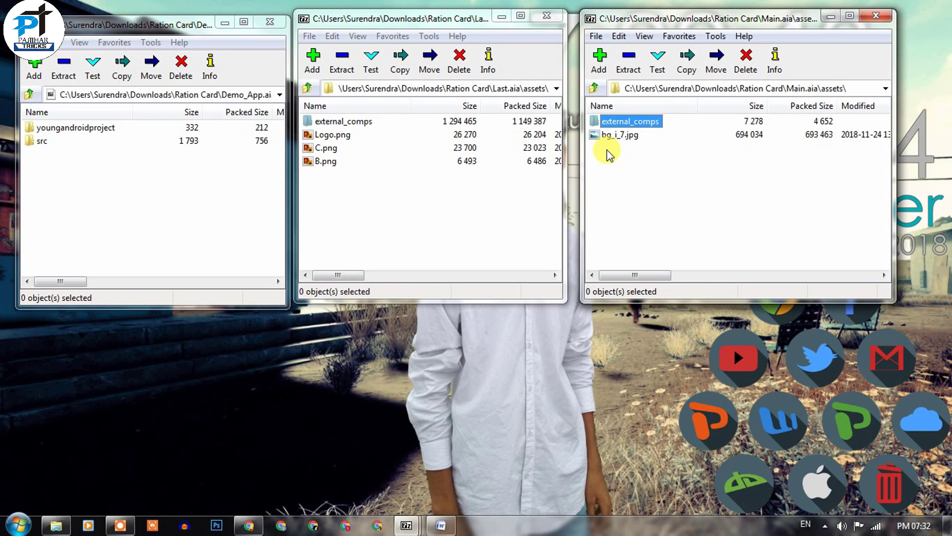
left_click_drag(619, 138, 451, 243)
left_click(456, 308)
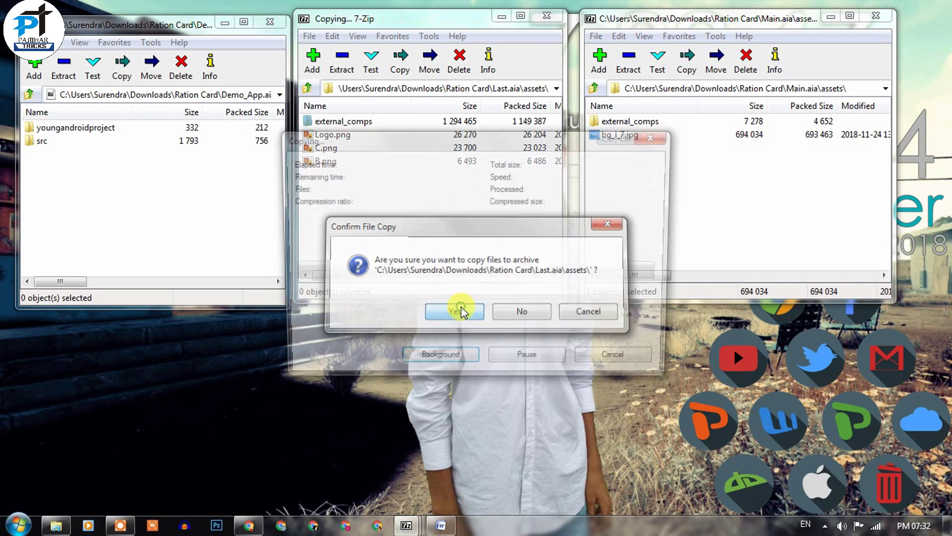
- Copy the cn.zzq.Dialog folder from Main.aia's external_comps folder into Last.aia's external_comps folder
double_click(611, 123)
double_click(313, 121)
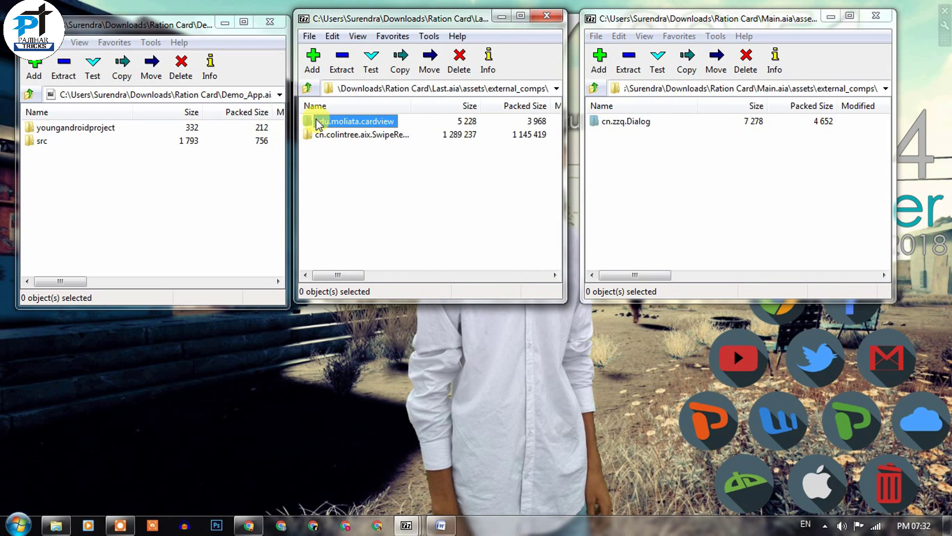
left_click(607, 163)
left_click_drag(622, 128, 456, 197)
left_click(427, 317)
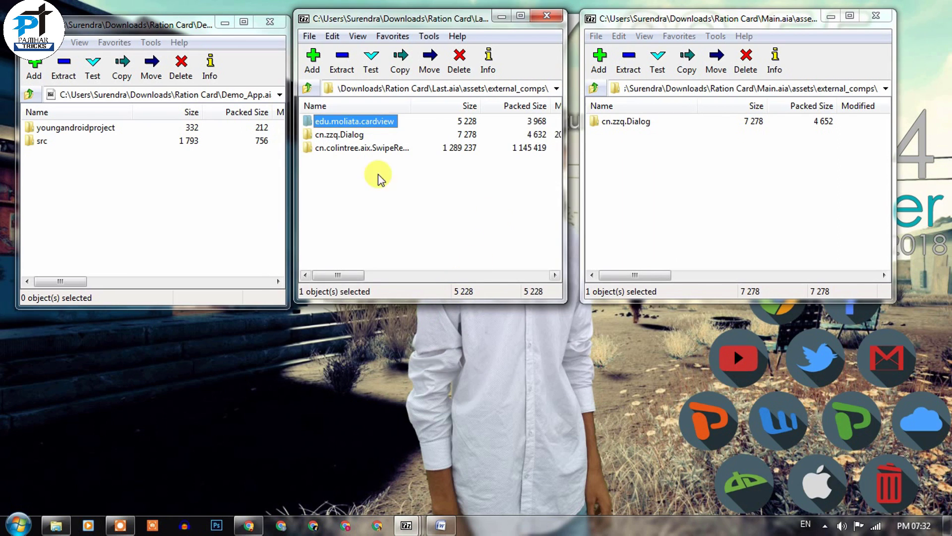
- Return Main.aia and Last.aia to their root folders and copy the assets folder from Last.aia into Demo_App.aia
left_click(595, 88)
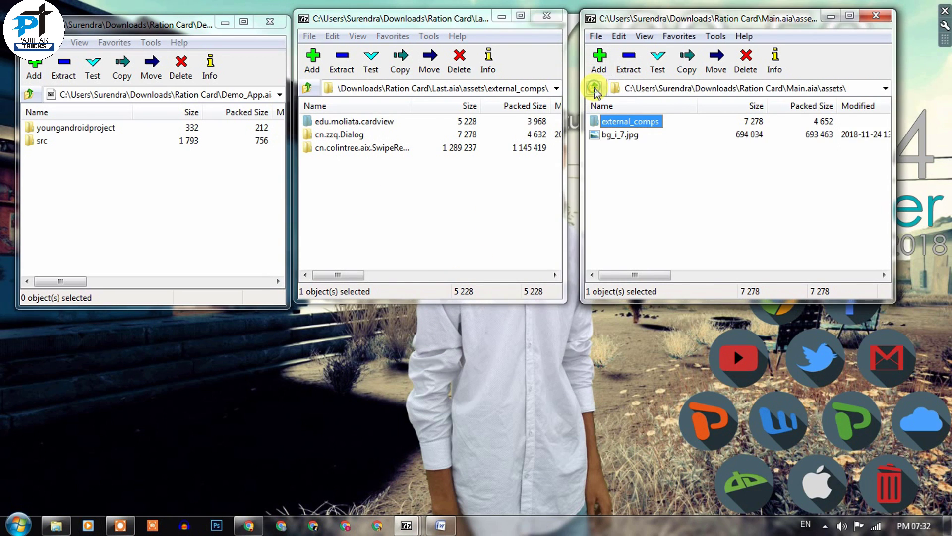
left_click(595, 88)
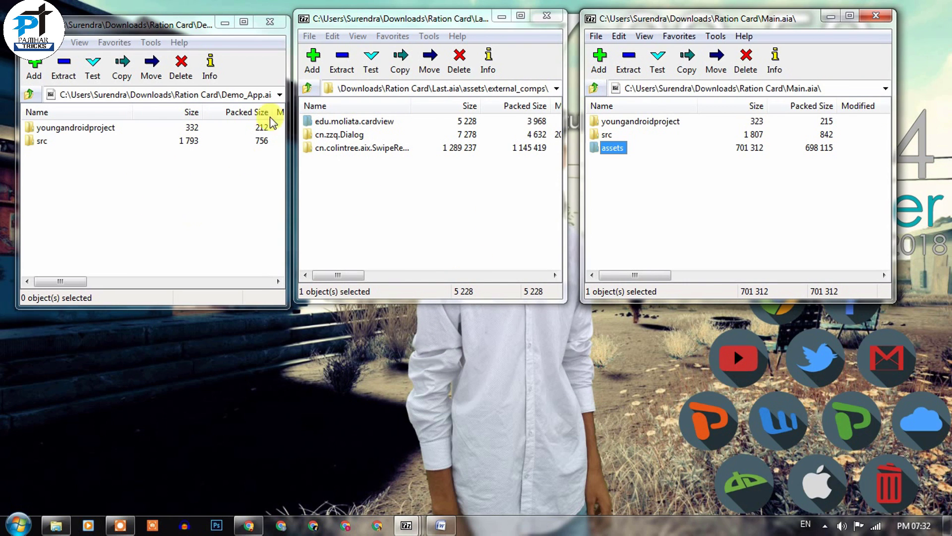
left_click(307, 89)
left_click(306, 88)
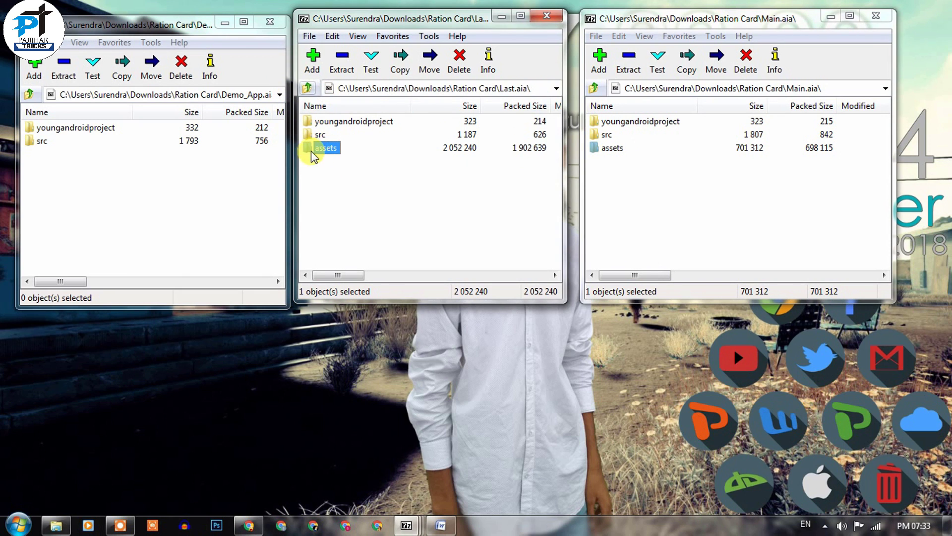
double_click(326, 148)
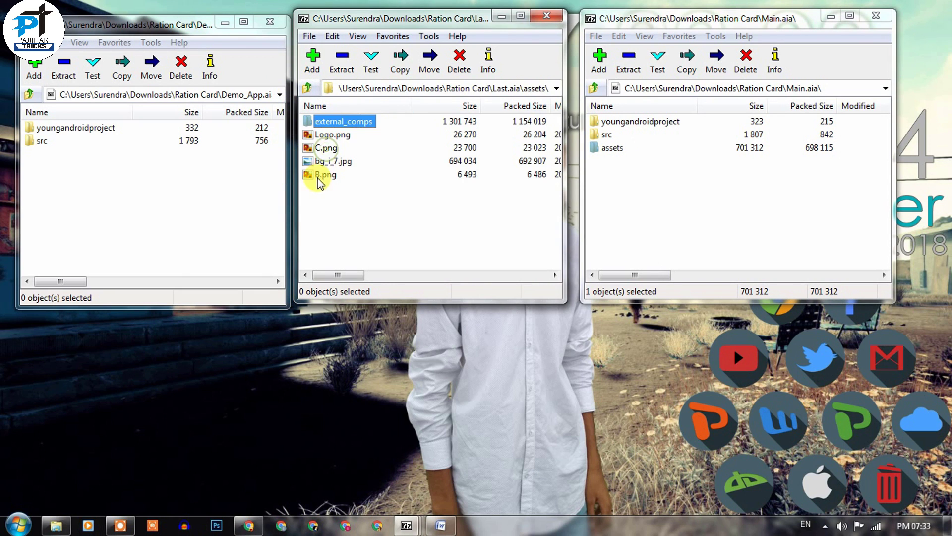
left_click(307, 88)
left_click_drag(326, 149, 181, 192)
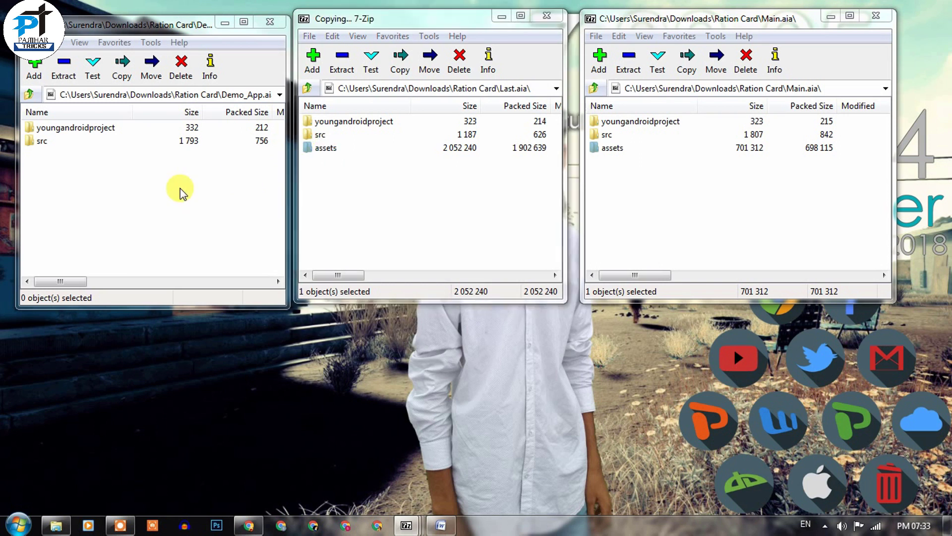
left_click(455, 313)
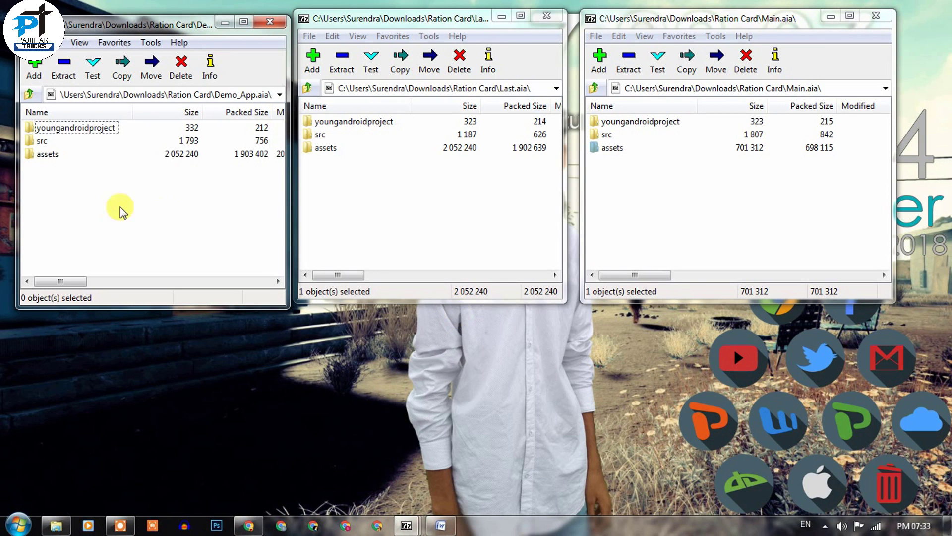
- Copy the three extension folders from Last.aia's assets\external_comps folder into the matching folder of Demo_App.aia
double_click(34, 154)
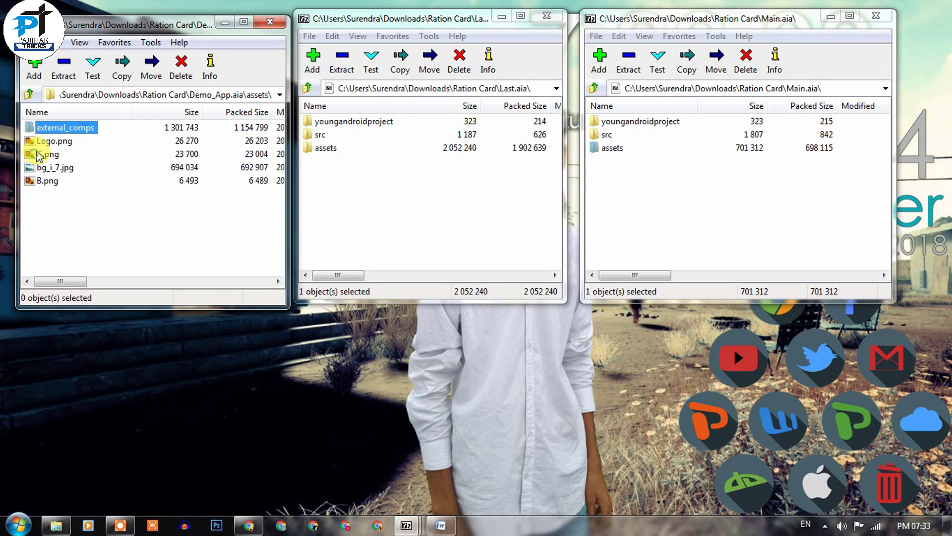
left_click(28, 93)
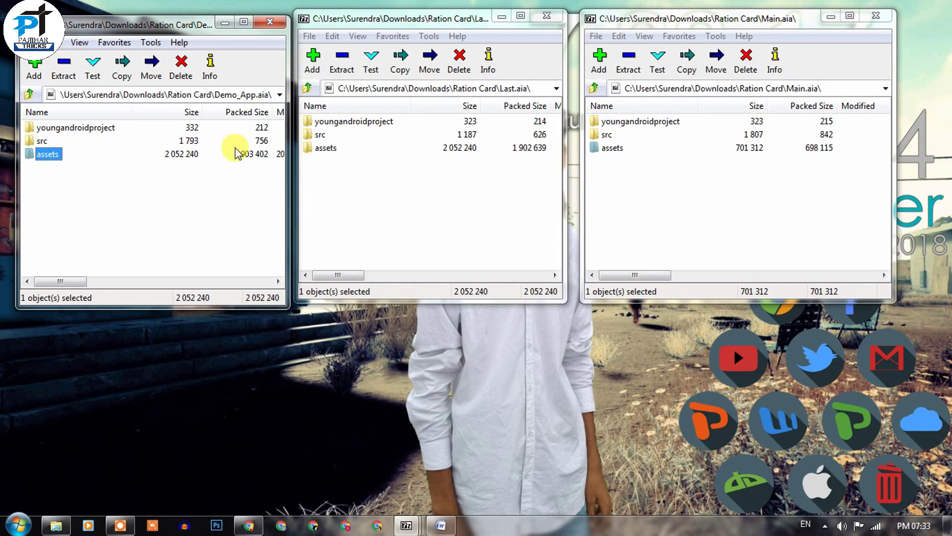
double_click(54, 155)
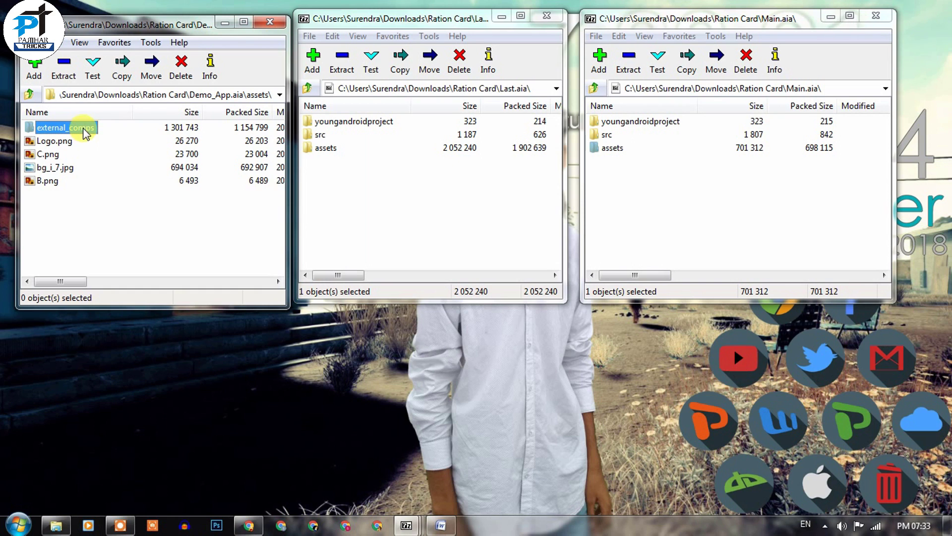
double_click(320, 147)
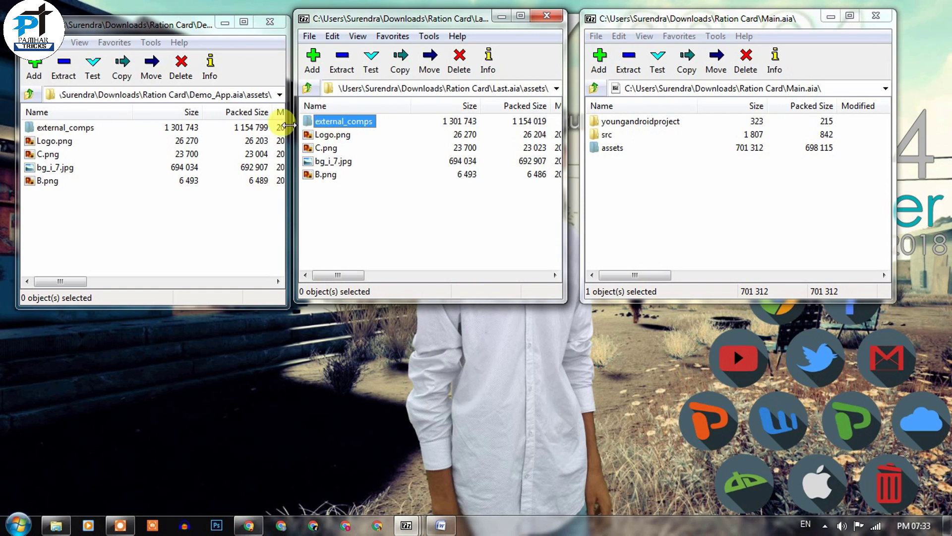
double_click(58, 128)
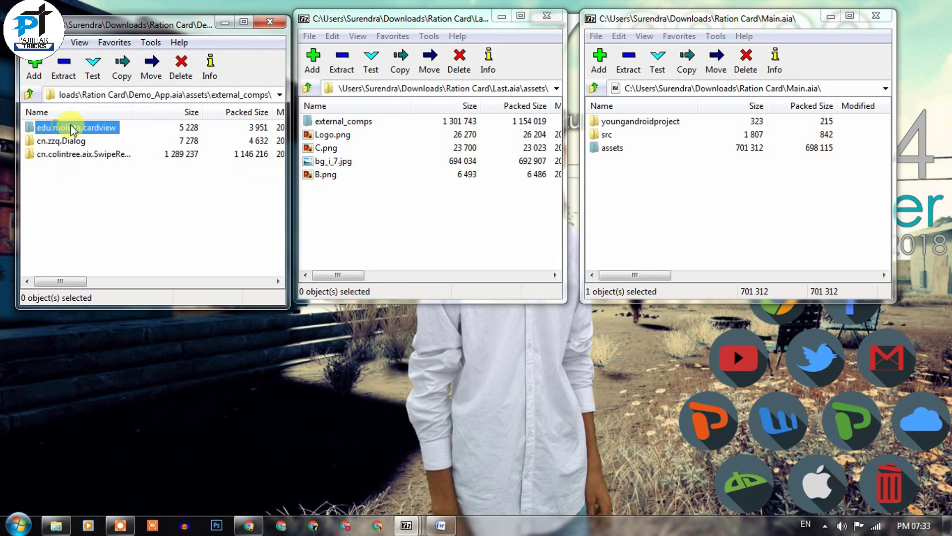
double_click(341, 121)
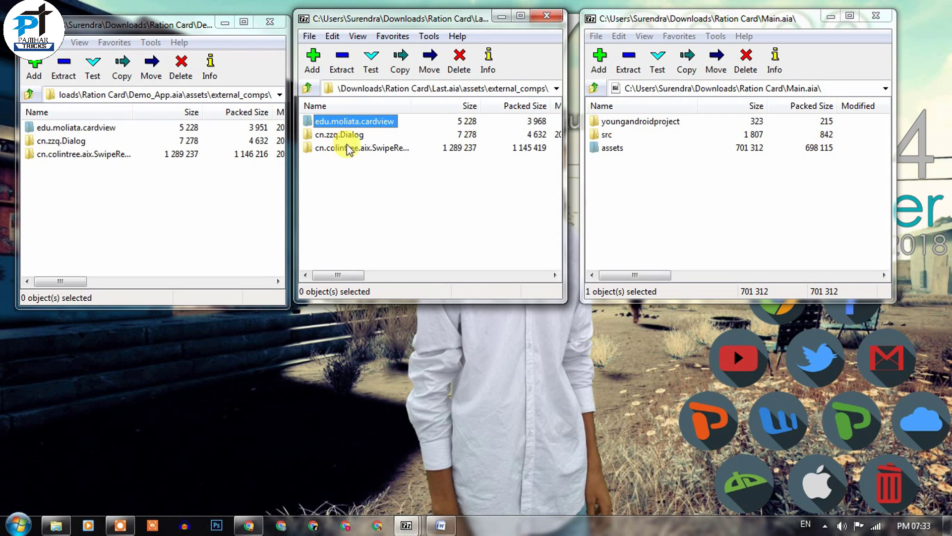
left_click(341, 147, "shift")
left_click_drag(338, 142, 166, 202)
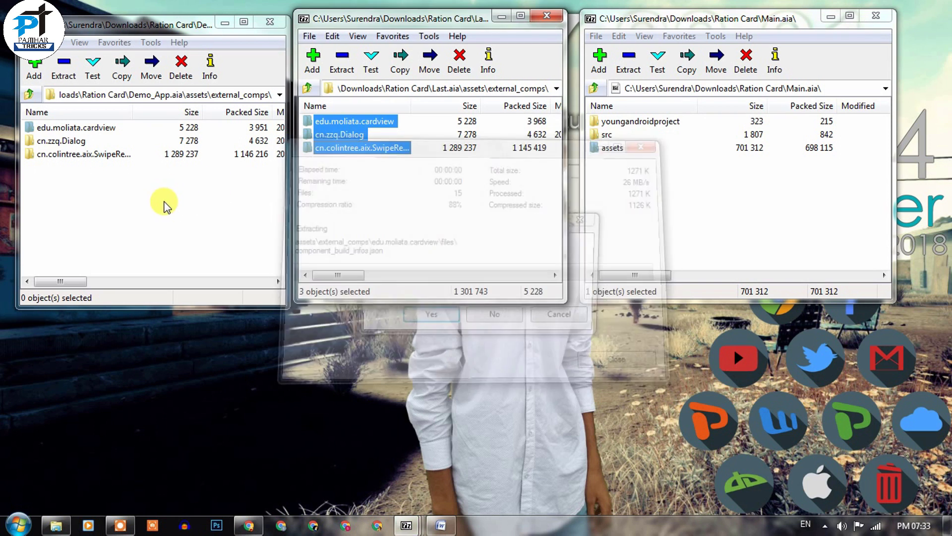
left_click(428, 318)
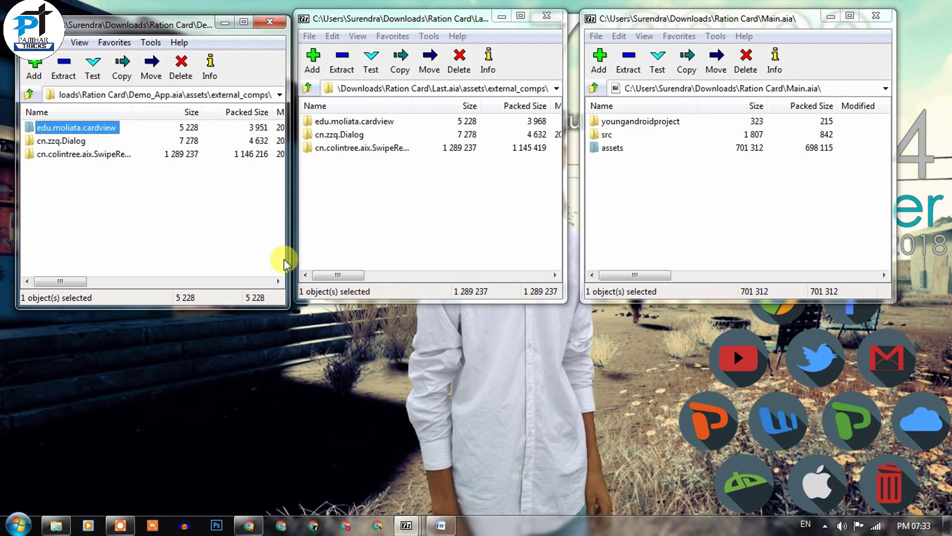
- Copy Logo.png and bg_i_7.jpg from Last.aia's assets folder into Demo_App.aia's assets folder, and return Demo_App.aia to its root
left_click(30, 94)
left_click(307, 90)
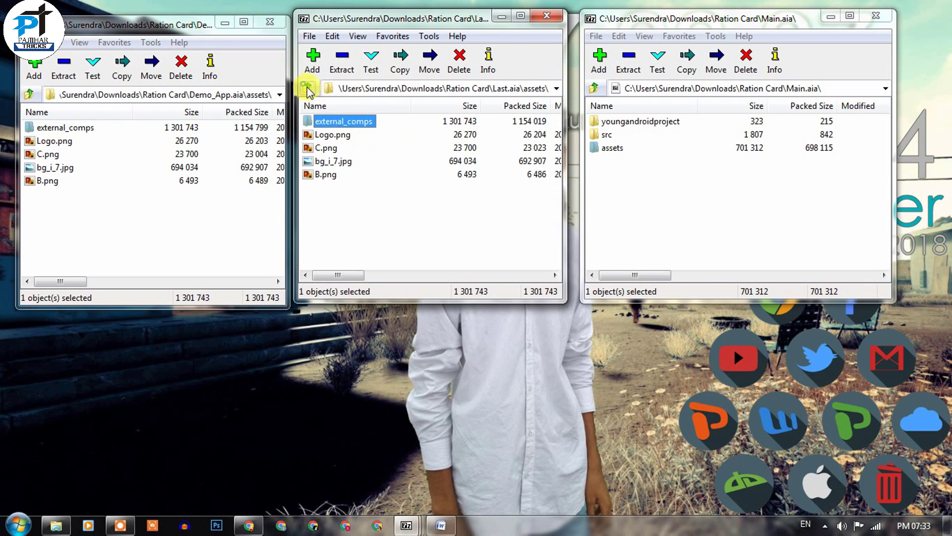
left_click_drag(340, 202, 124, 181)
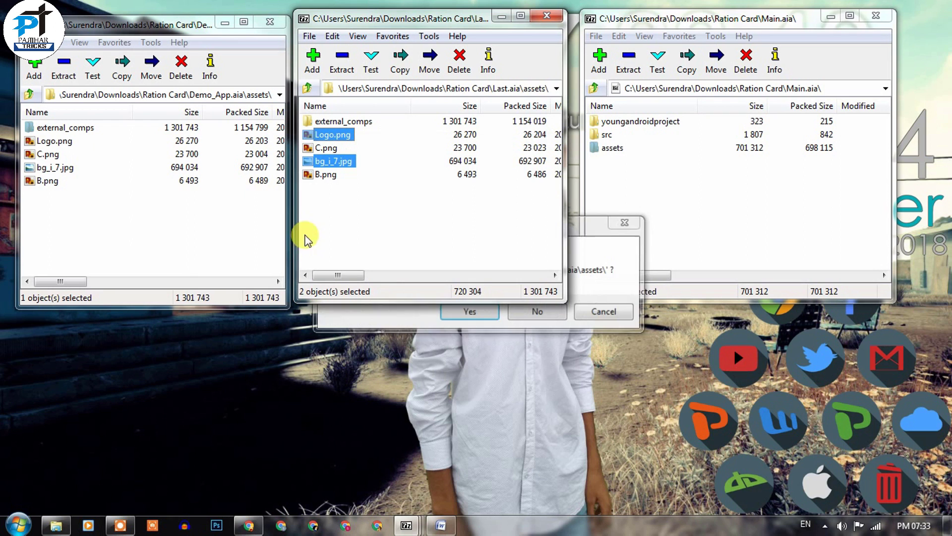
left_click(471, 313)
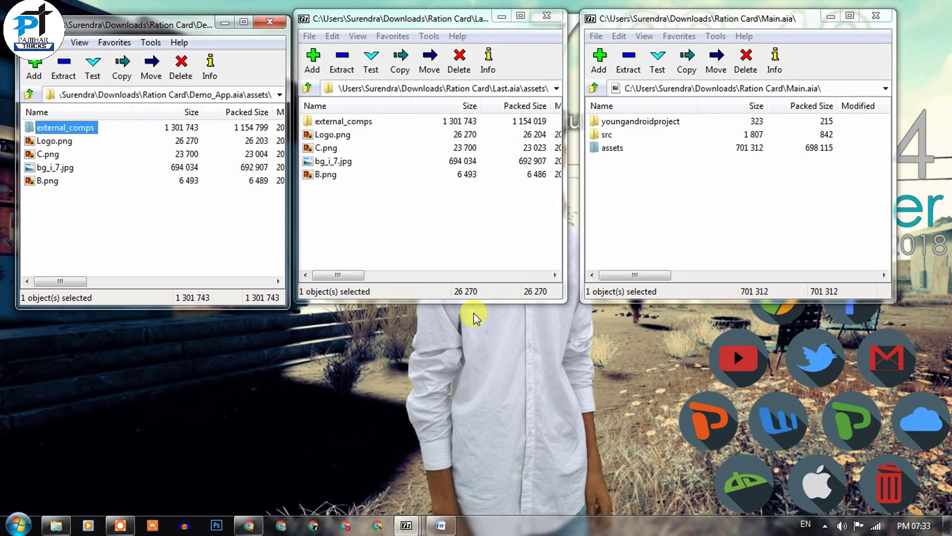
left_click(34, 92)
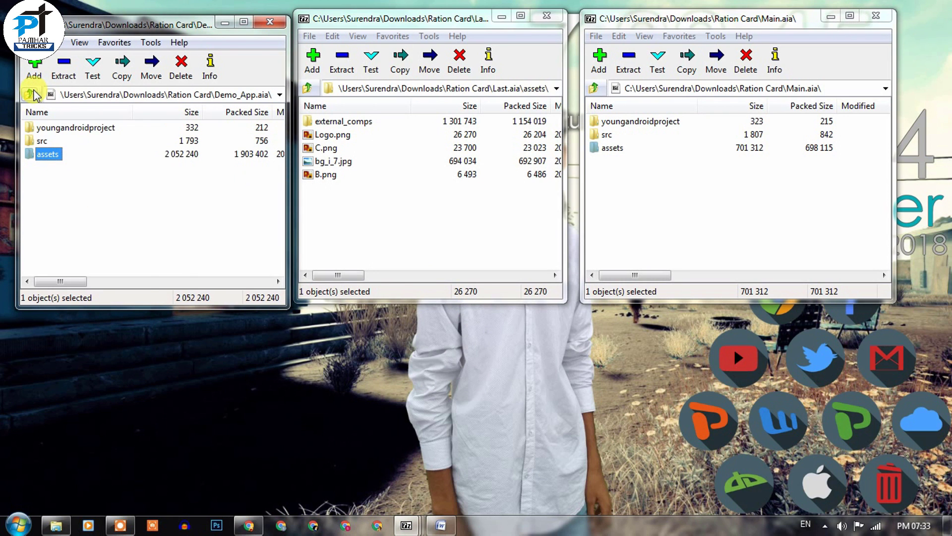
left_click(33, 91)
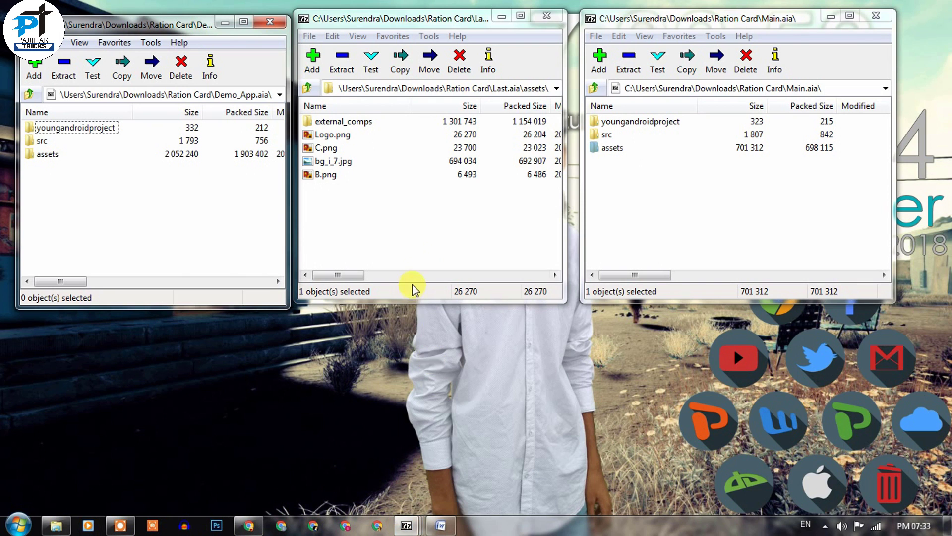
- Switch to the Ration Card folder and close the 7-Zip windows of Last.aia, Main.aia and Demo_App.aia
left_click(56, 525)
mouse_move(406, 525)
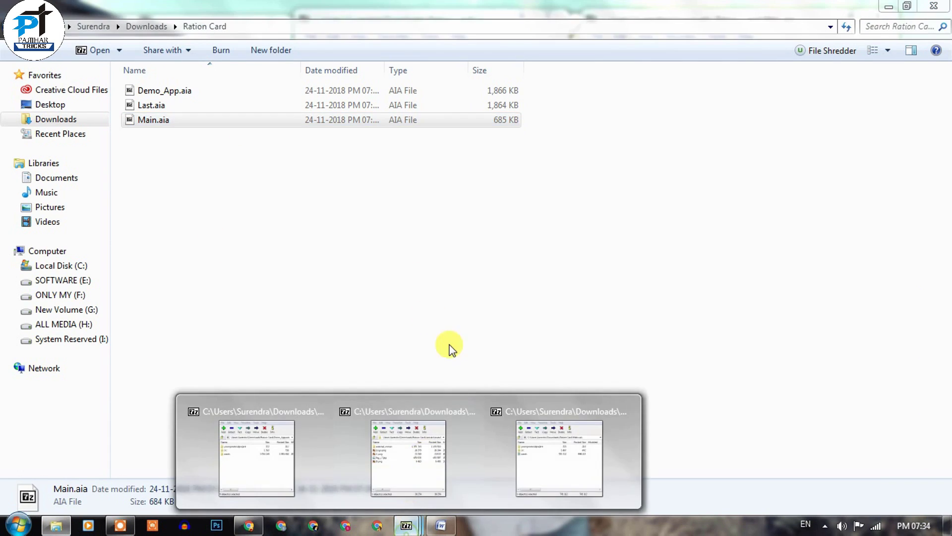
left_click(416, 453)
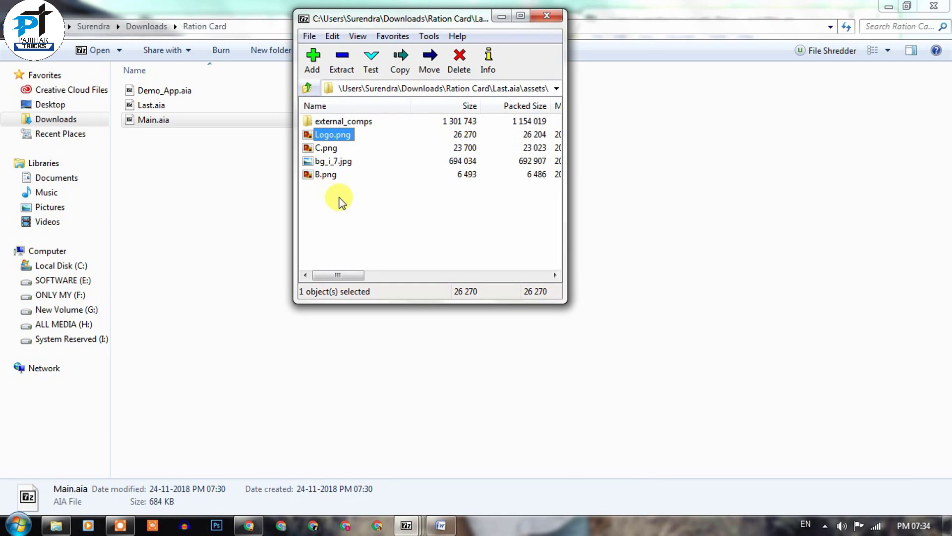
left_click(309, 89)
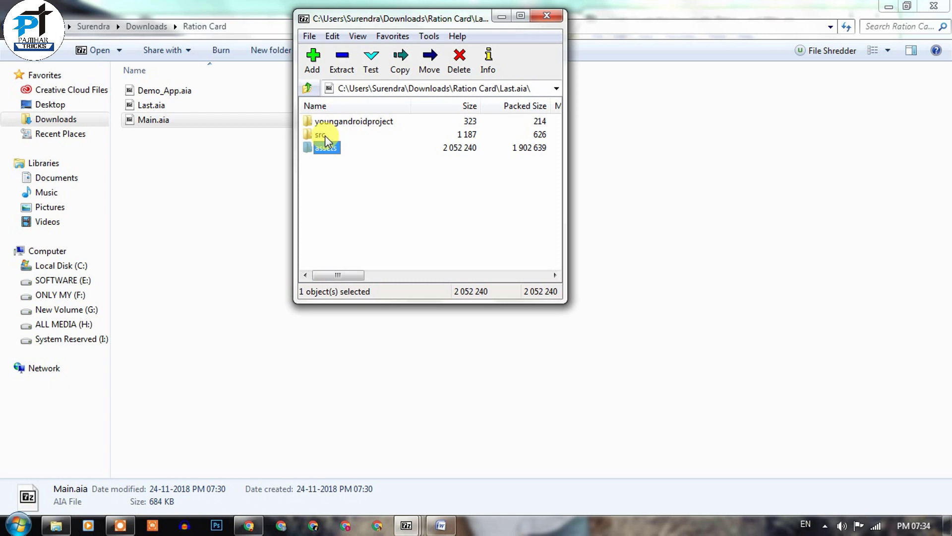
left_click(541, 17)
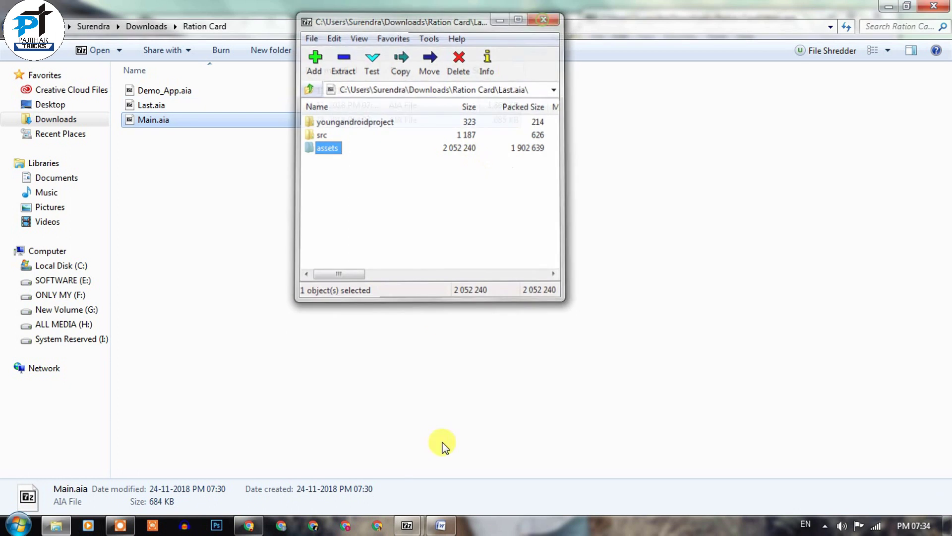
left_click(406, 527)
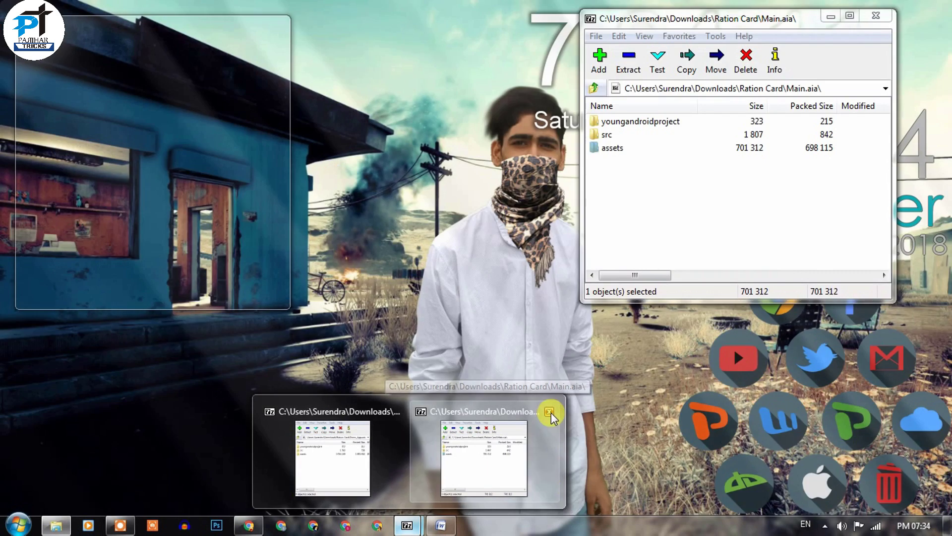
left_click(549, 411)
left_click(413, 416)
left_click(280, 20)
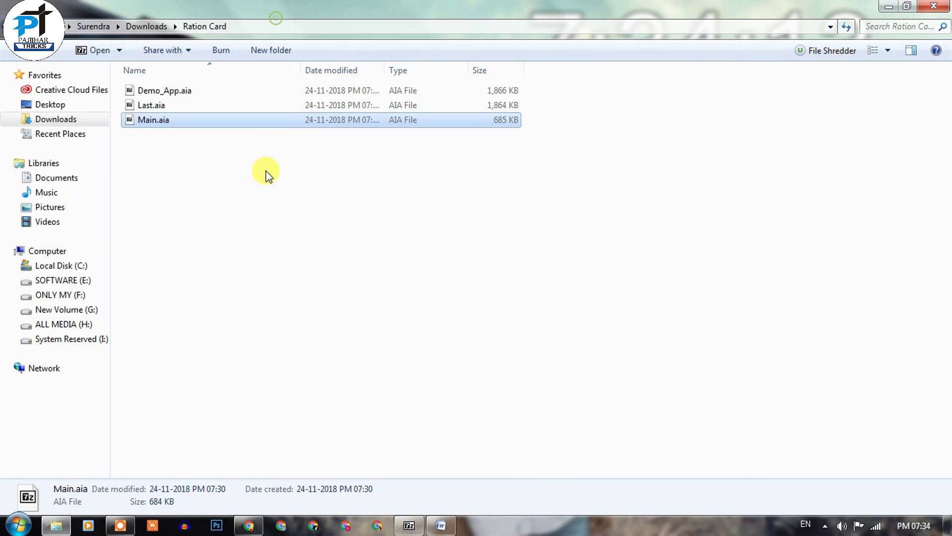
left_click(266, 170)
- Open Main.aia from the Ration Card folder in 7-Zip and move its window clear of the file list
left_click(160, 125)
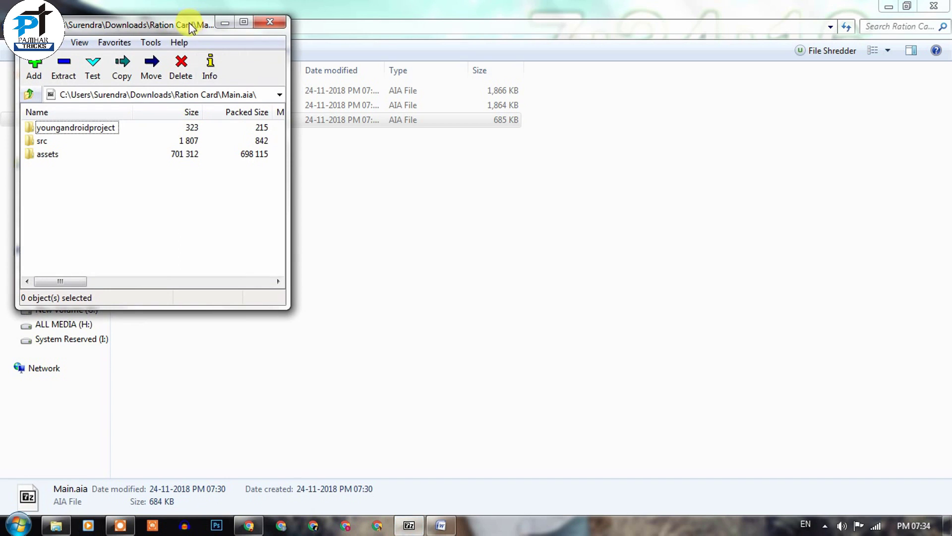
left_click_drag(244, 25, 650, 94)
left_click_drag(587, 93, 678, 77)
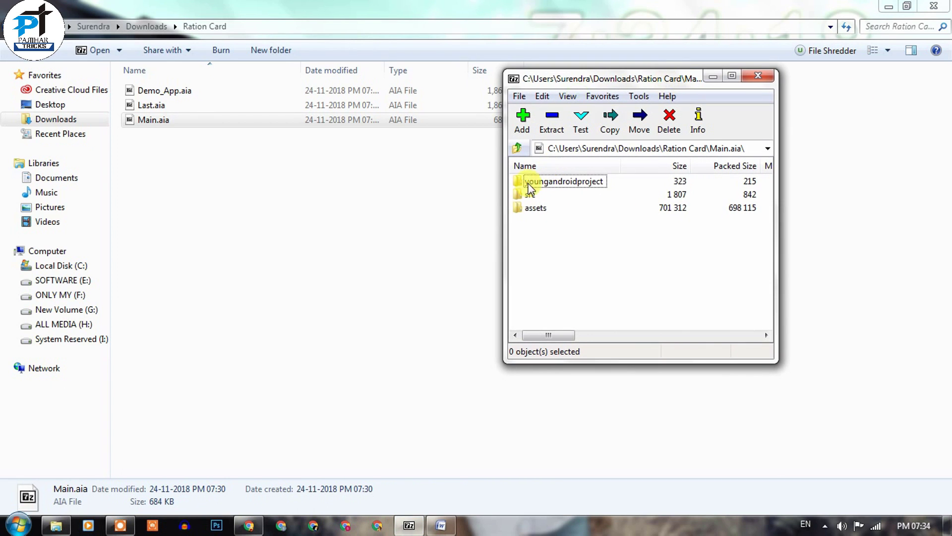
- Extract Screen1.scm and Screen1.bky from the Main folder under Main.aia's src\io\kodular path into the Ration Card folder
double_click(530, 195)
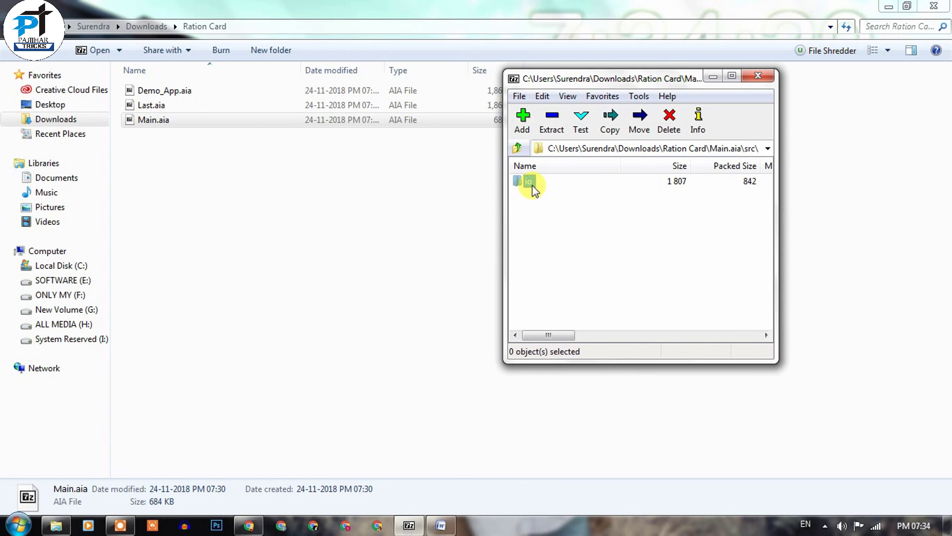
double_click(532, 182)
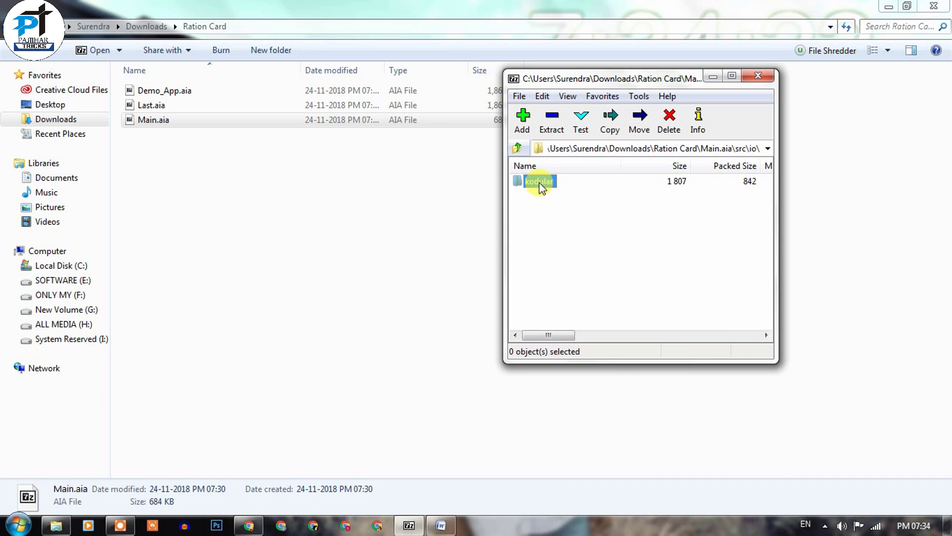
double_click(540, 181)
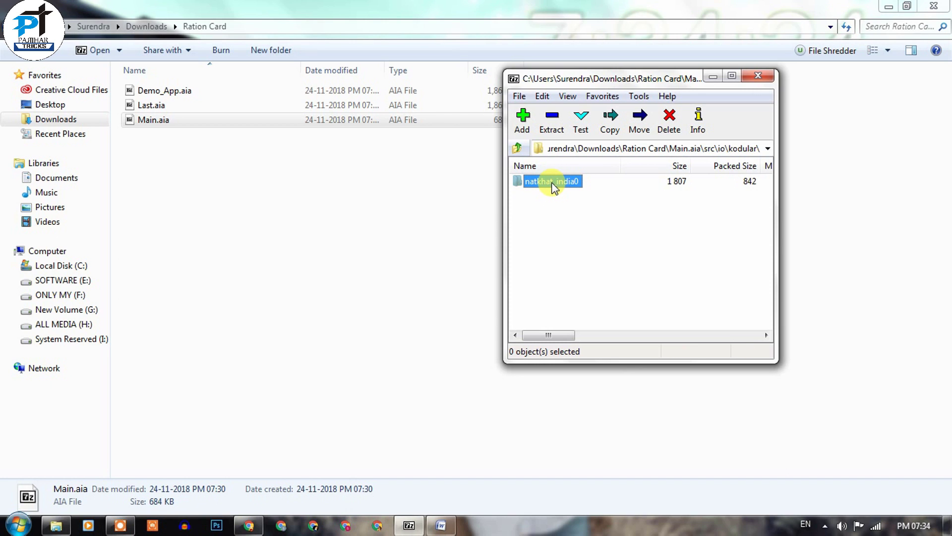
double_click(552, 182)
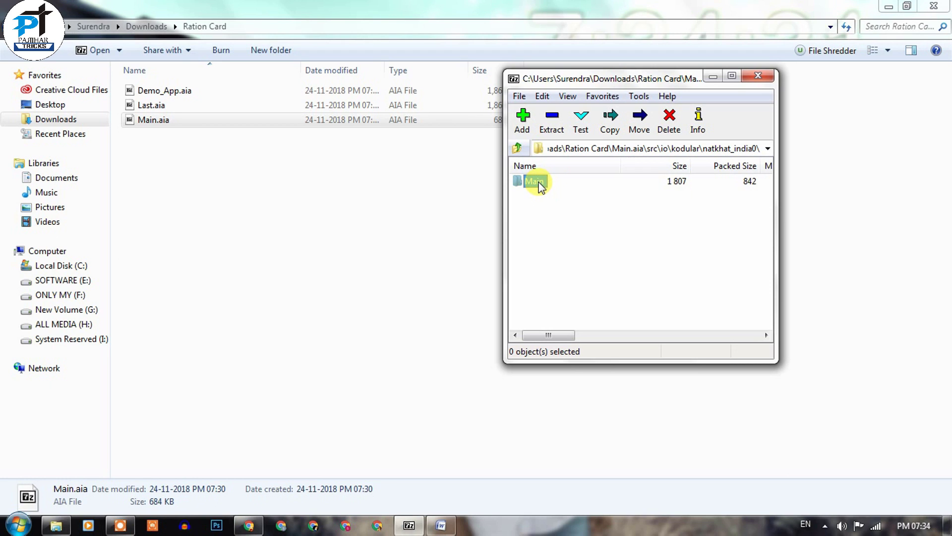
double_click(541, 184)
left_click(544, 211)
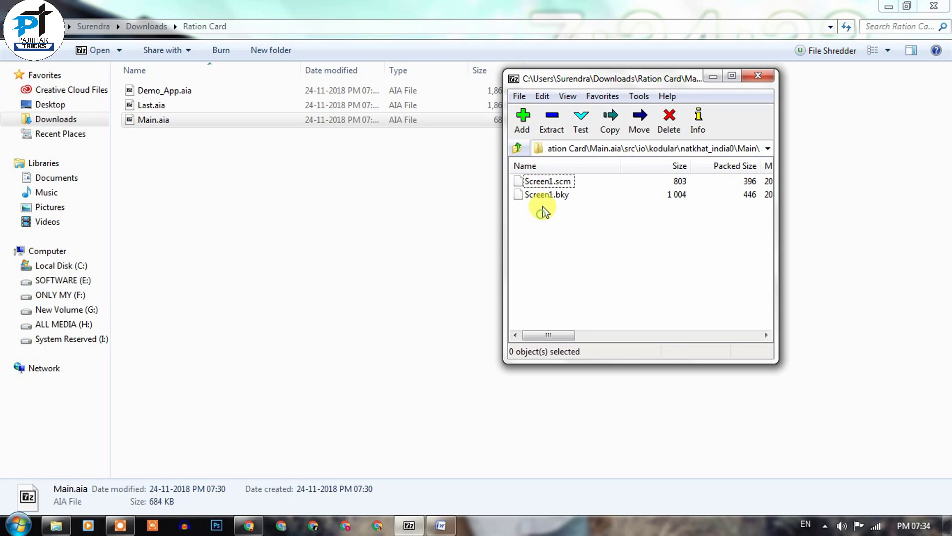
left_click(570, 198)
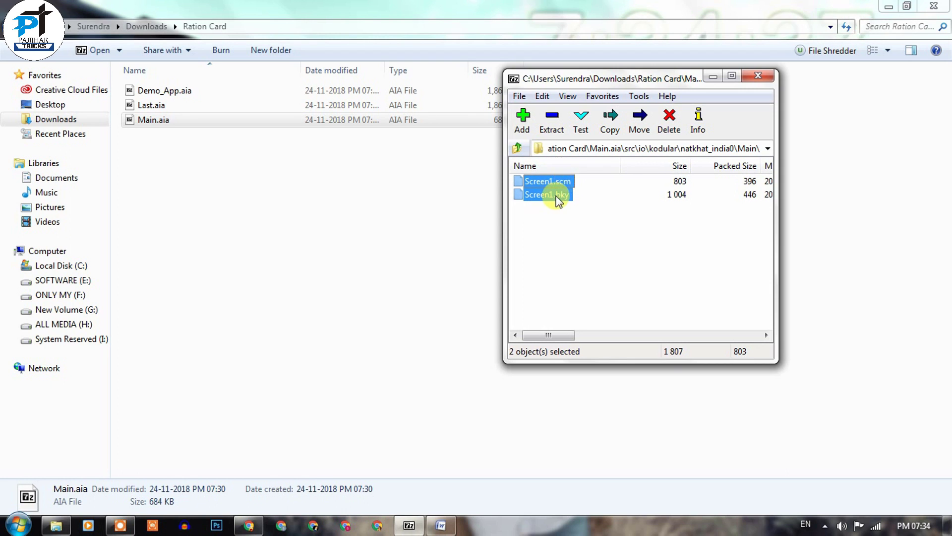
left_click_drag(318, 191, 317, 193)
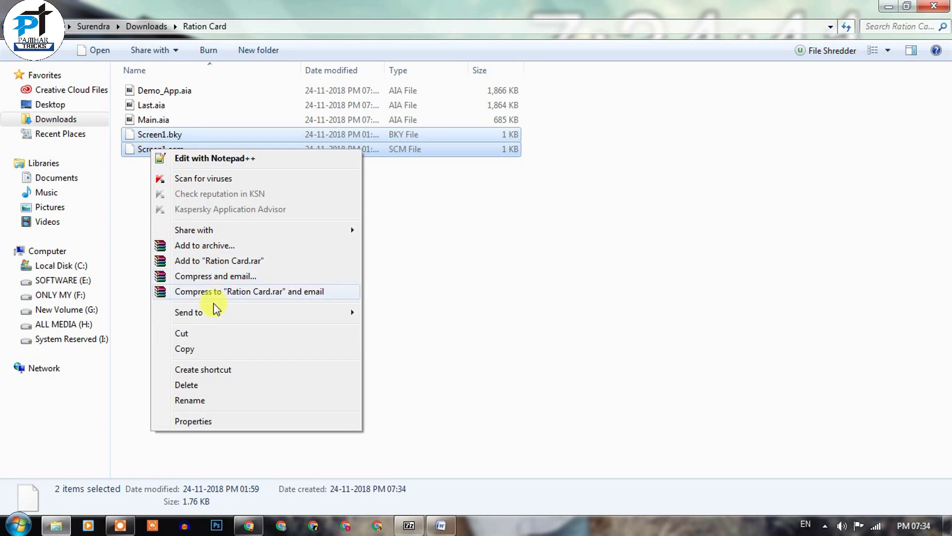
- Check the screen name in the Word list and rename Screen1.bky and Screen1.scm to Main, keeping their extensions
left_click(190, 401)
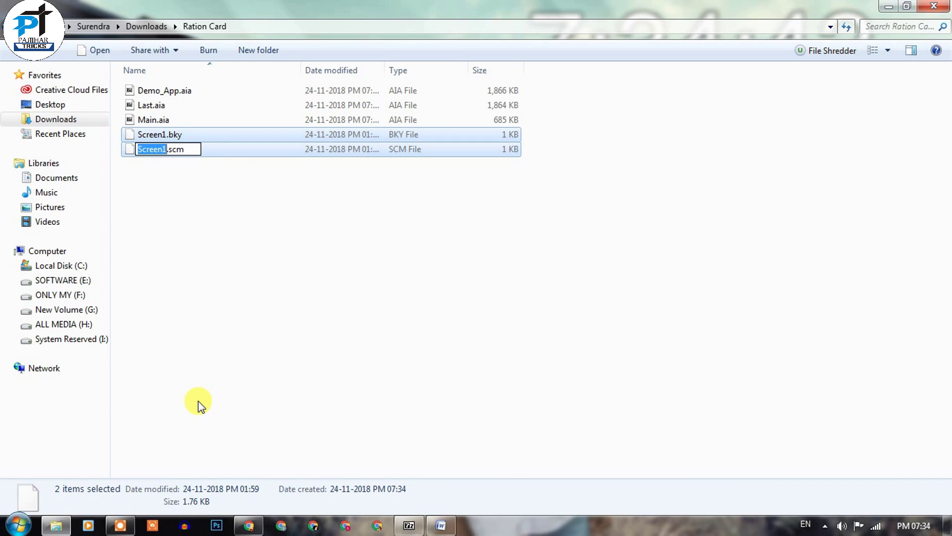
left_click(440, 526)
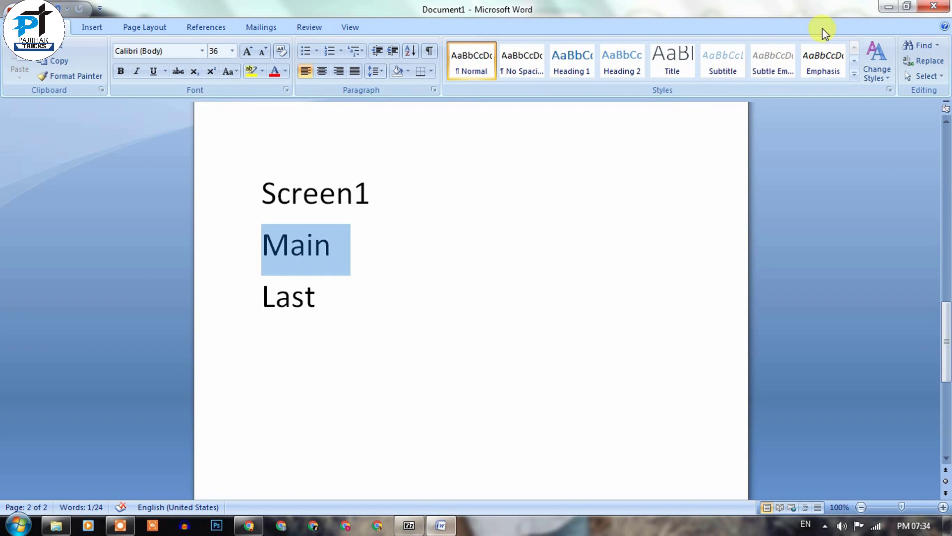
left_click(895, 8)
right_click(242, 149)
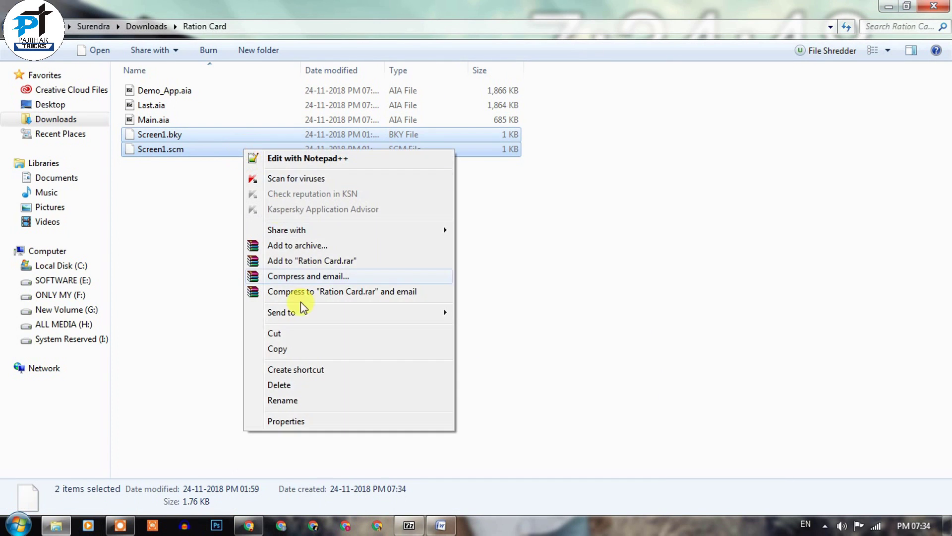
left_click(285, 400)
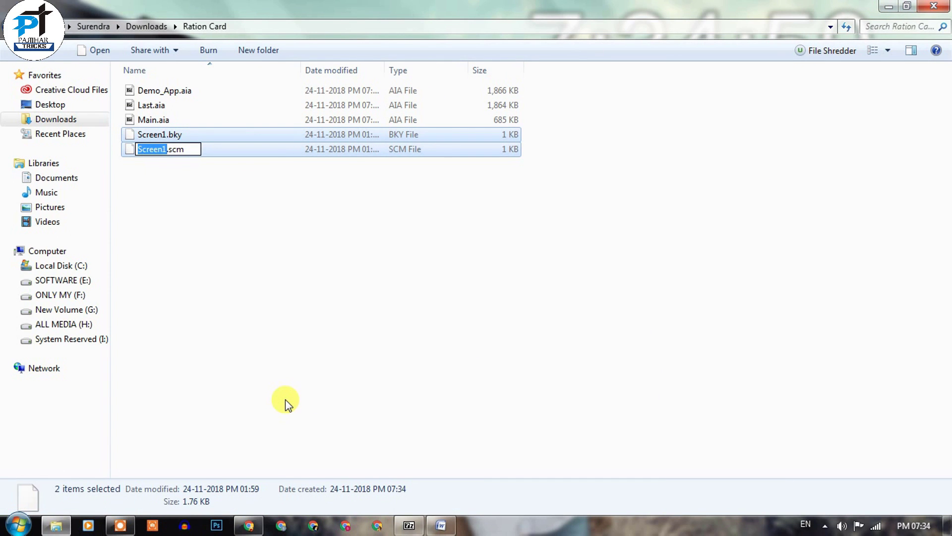
type("mAIN")
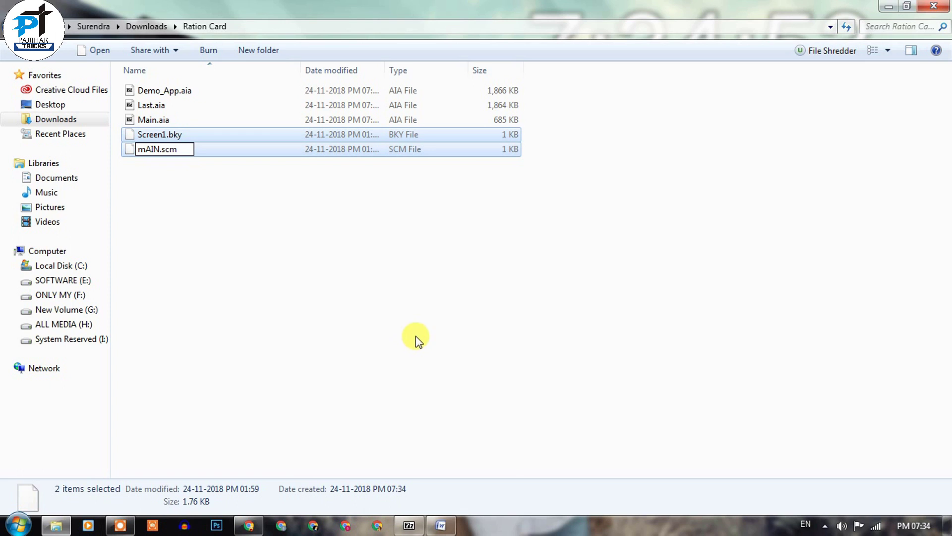
key("BackSpace")
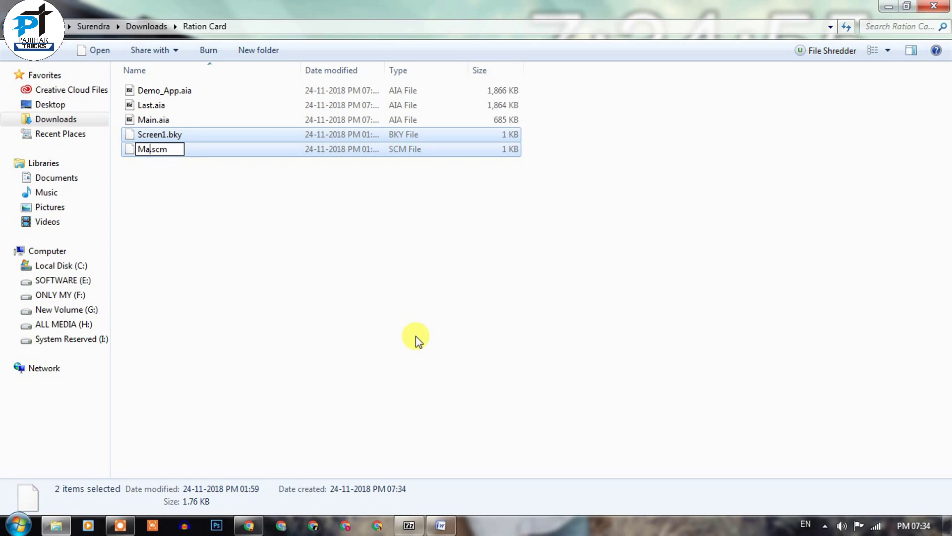
type("Main")
left_click(379, 312)
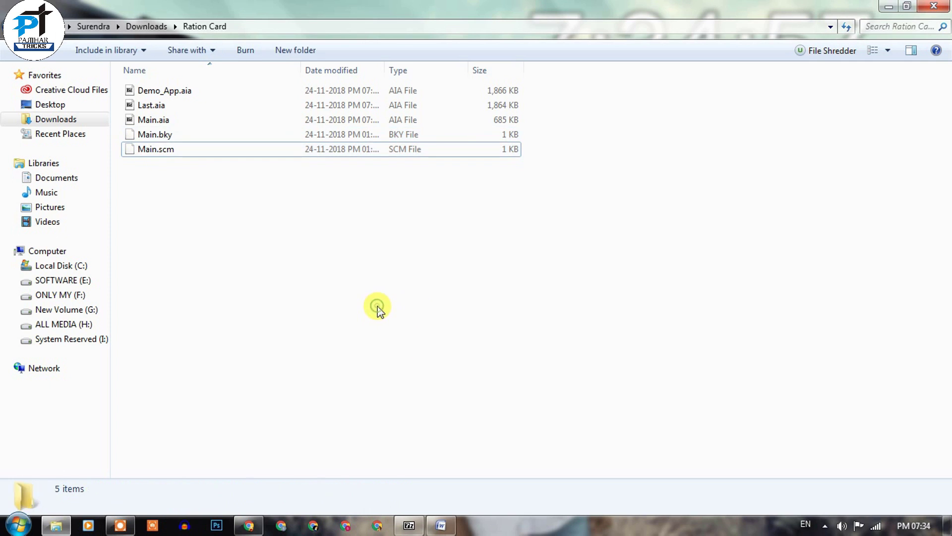
- Open Main.bky and Main.scm together in Notepad++
left_click(170, 152)
left_click(168, 131, "ctrl")
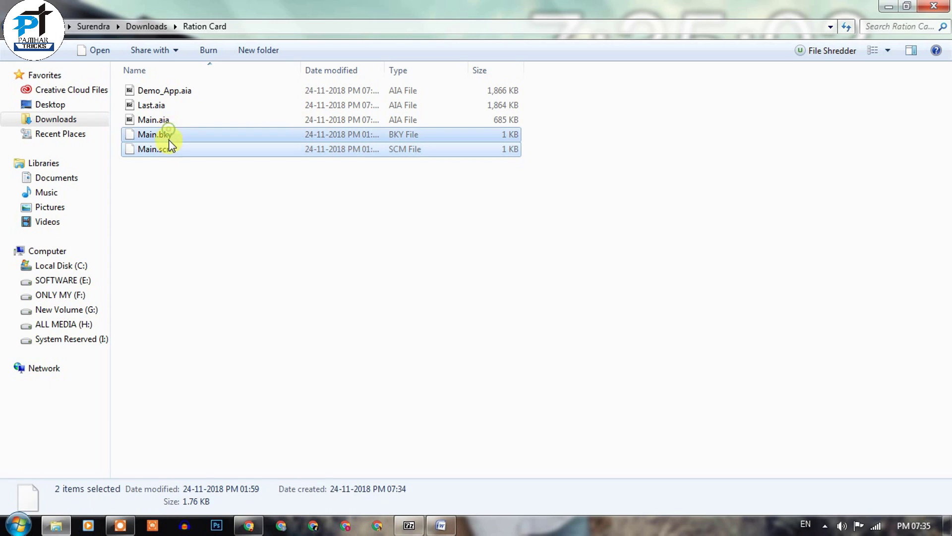
right_click(172, 136)
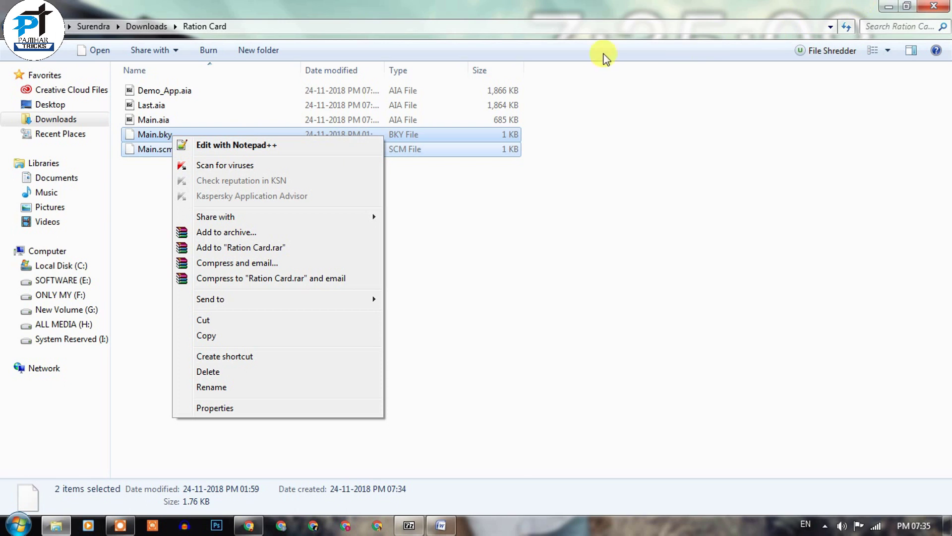
left_click(240, 143)
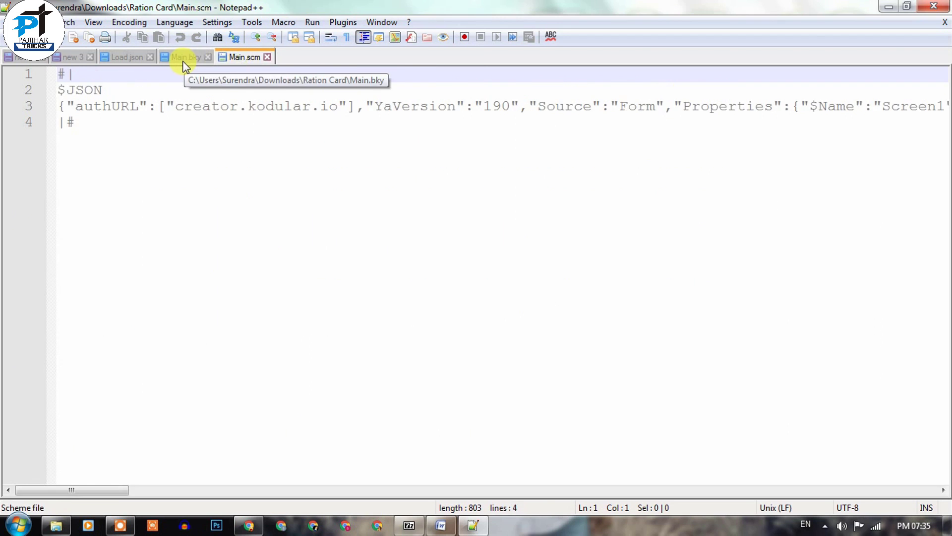
- Run a replacement of all occurrences of Screen1 with Main in Main.bky
left_click(185, 59)
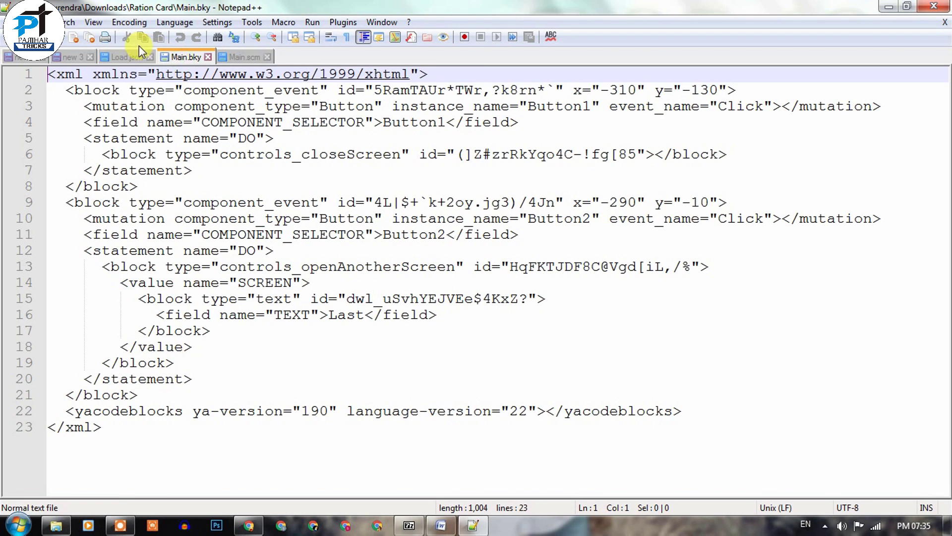
left_click(74, 23)
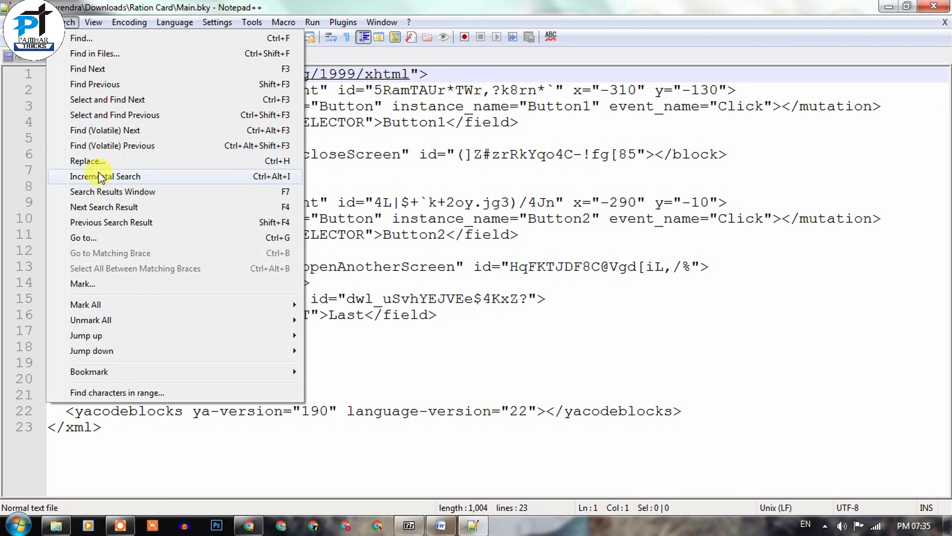
left_click(88, 161)
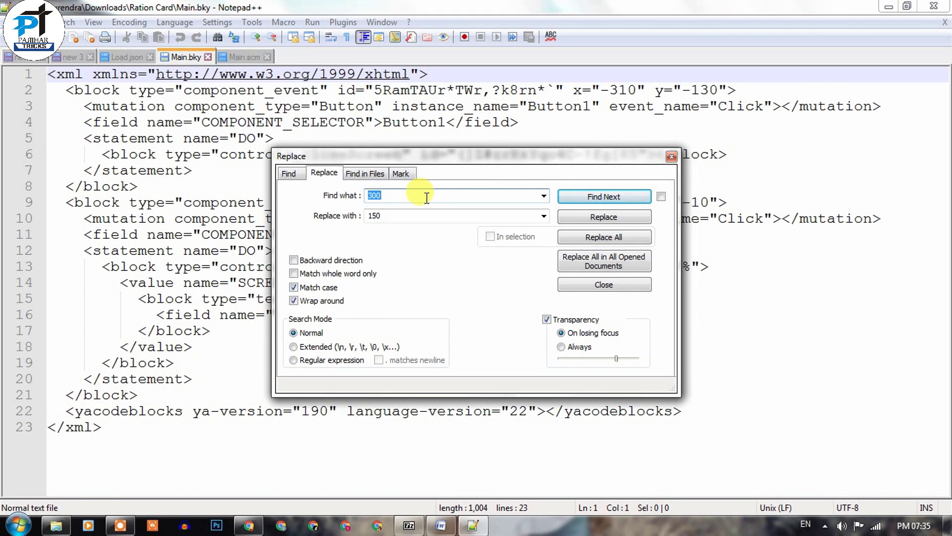
type("Screen1")
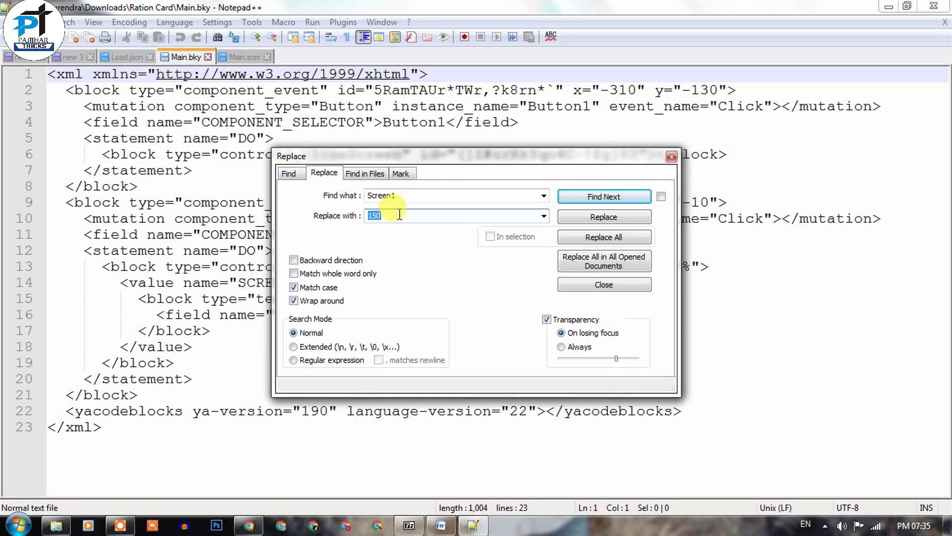
type("Main")
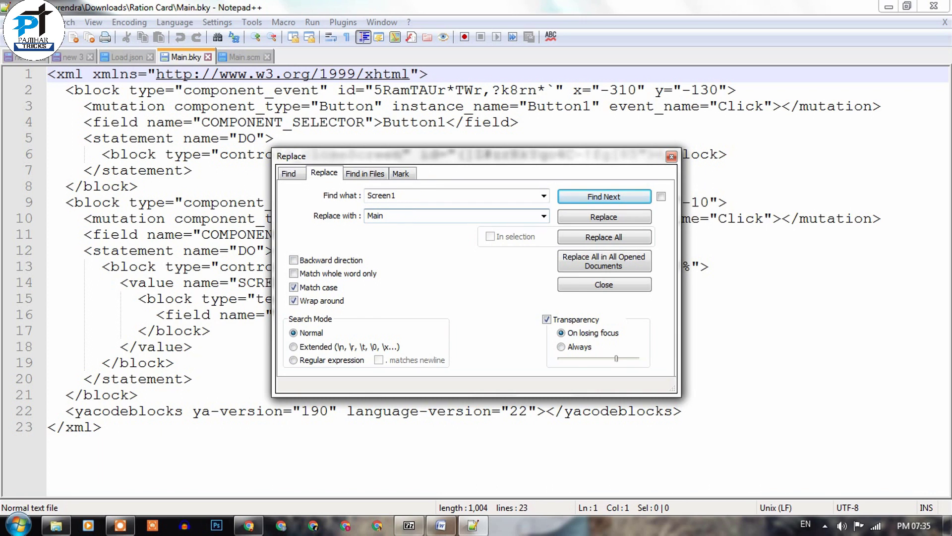
left_click(619, 240)
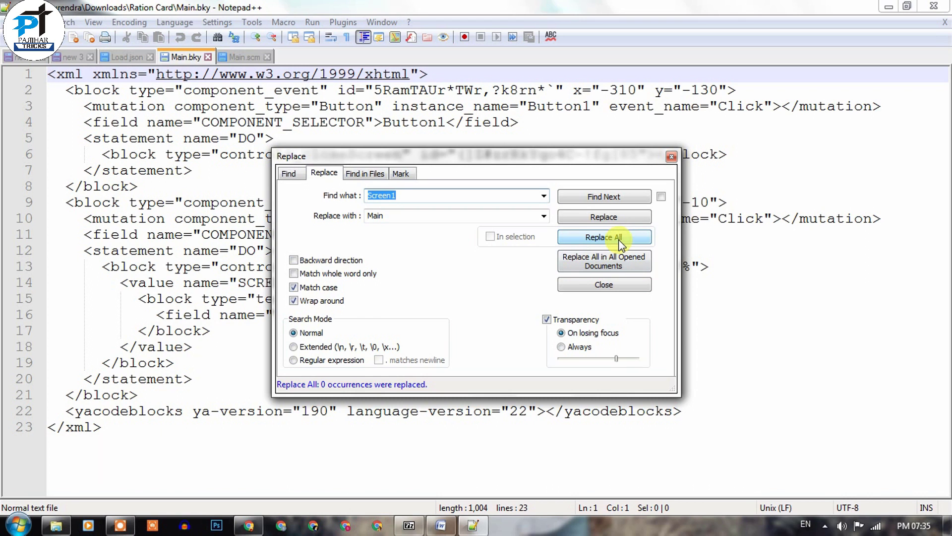
- Replace all occurrences of Screen1 with Main in Main.scm and close the Replace dialog
left_click(233, 56)
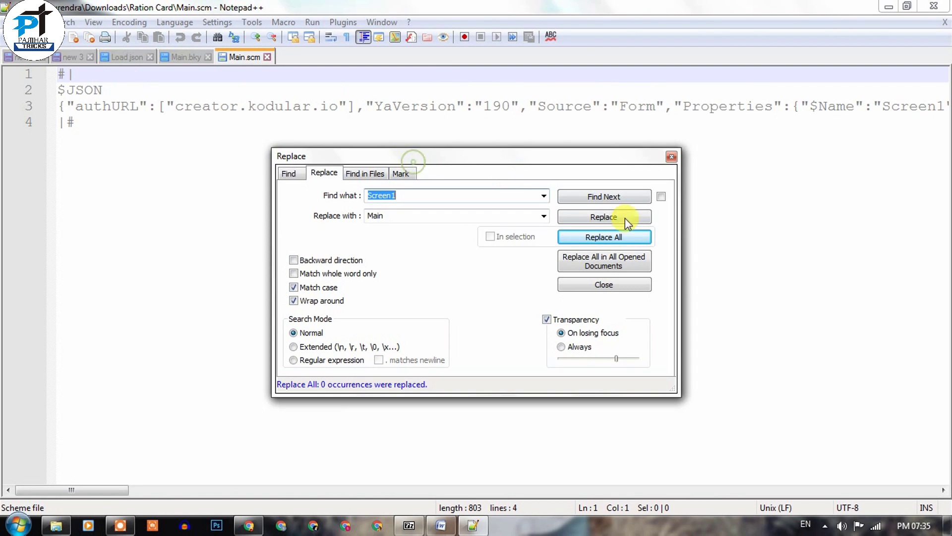
left_click(632, 240)
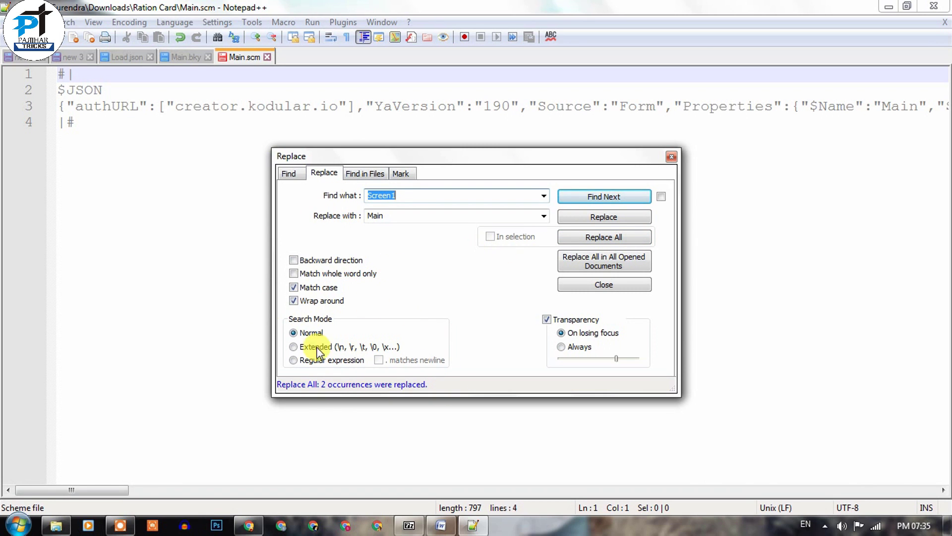
left_click(671, 156)
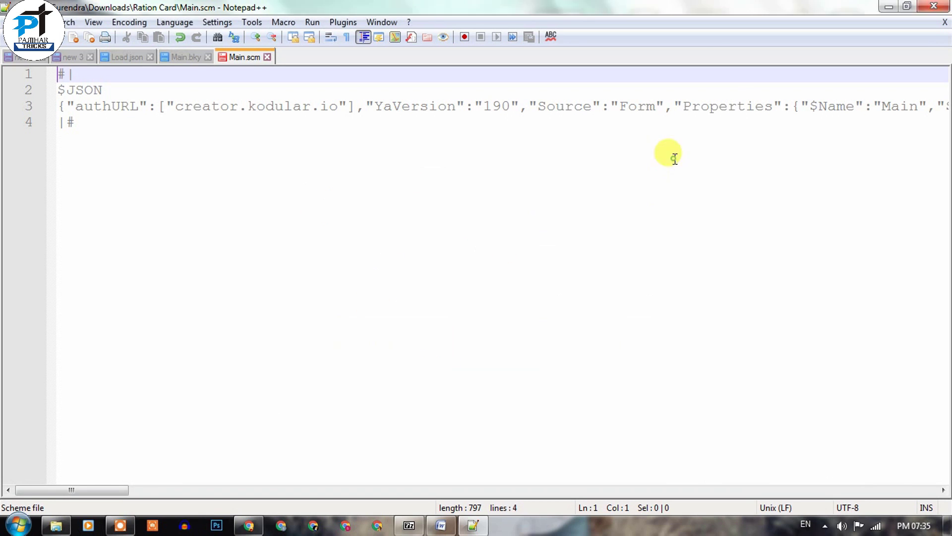
- Save Main.scm, check that Main.bky needs no saving, and close Notepad++ to return to the Ration Card folder
right_click(226, 57)
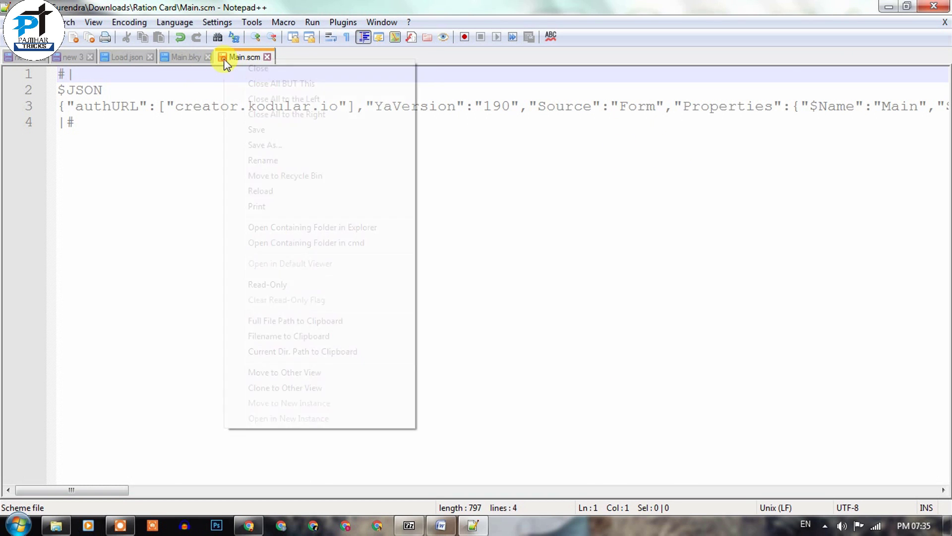
left_click(257, 129)
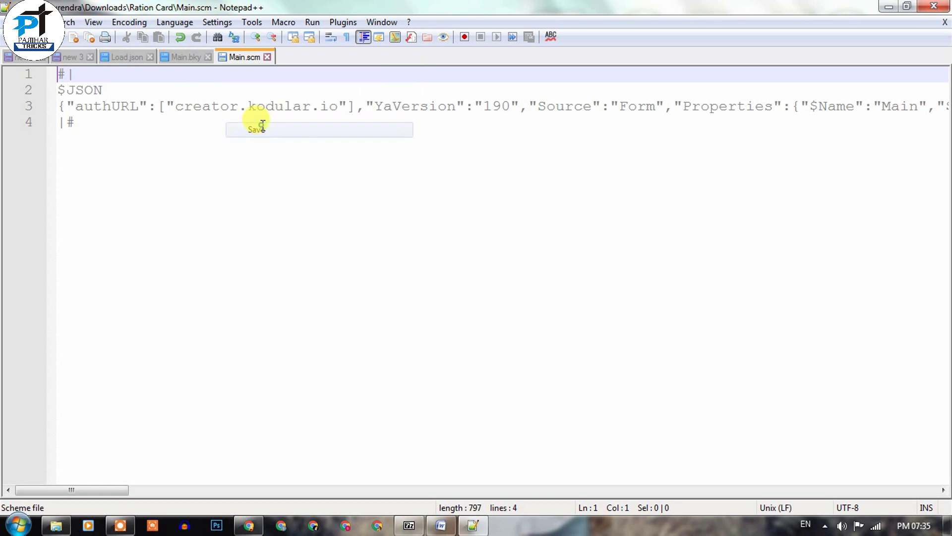
right_click(166, 57)
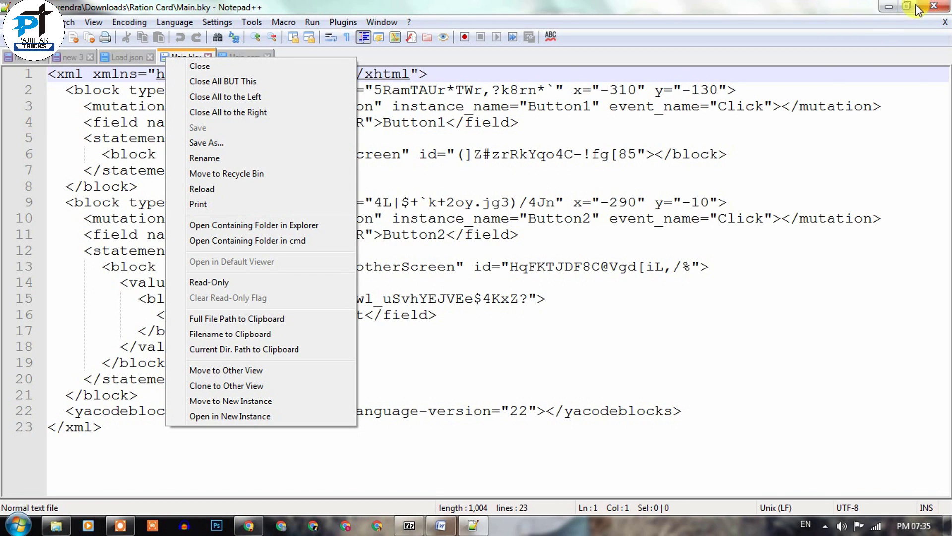
left_click(934, 6)
left_click(934, 6)
left_click(209, 227)
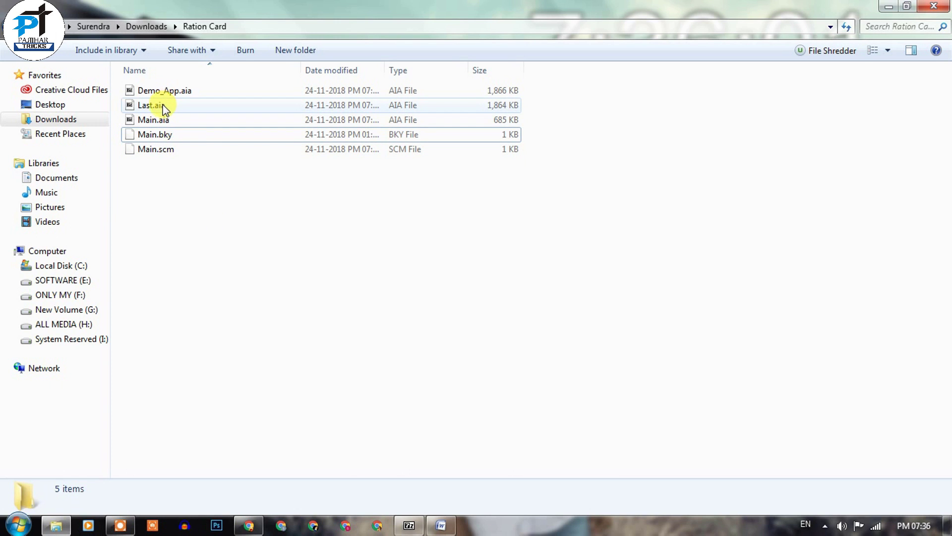
- Close the Main.aia archive and browse Last.aia in 7-Zip through src\io\kodular down to the project's Last folder
left_click(418, 527)
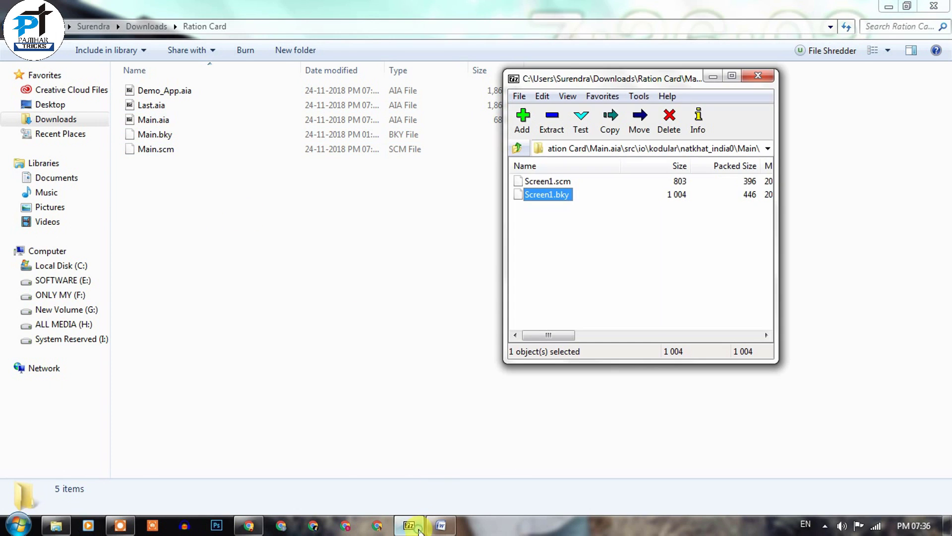
left_click(760, 75)
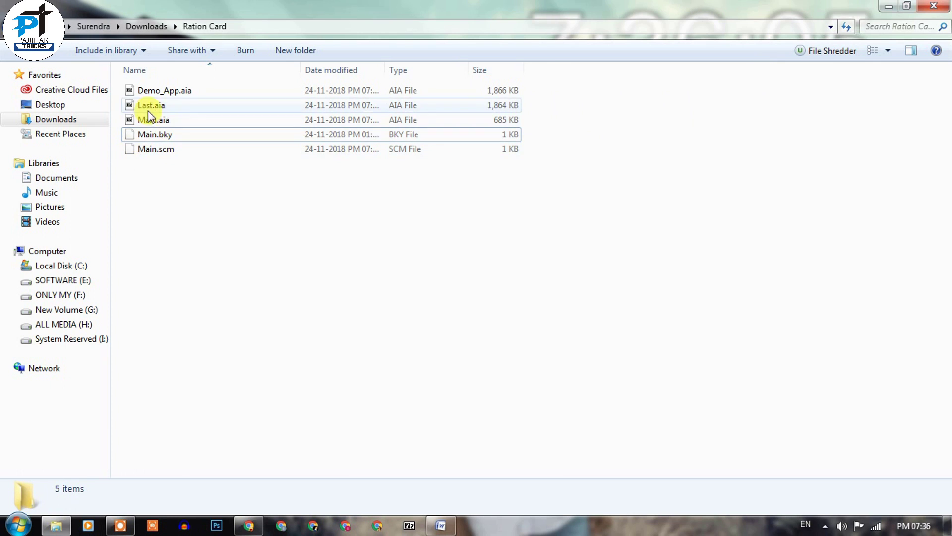
double_click(166, 106)
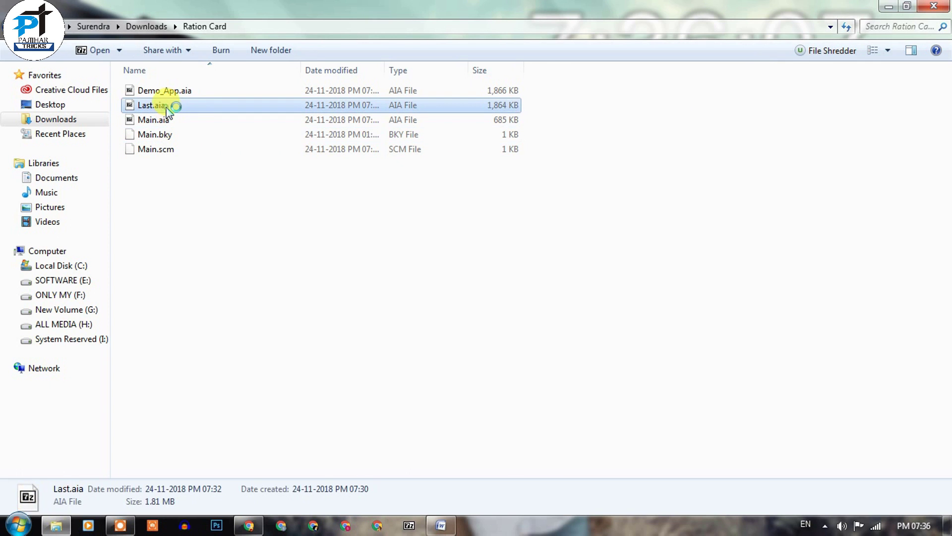
double_click(527, 194)
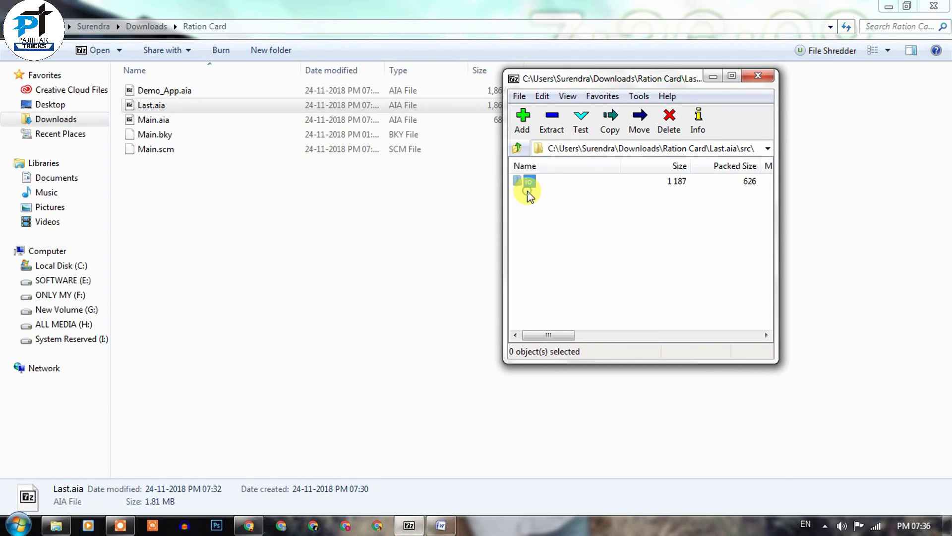
double_click(529, 183)
double_click(529, 183)
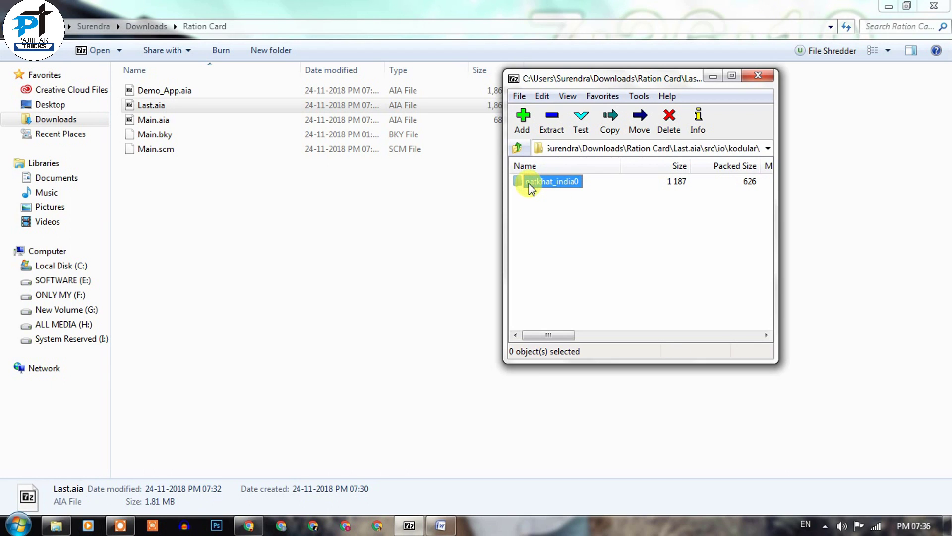
double_click(529, 183)
double_click(529, 181)
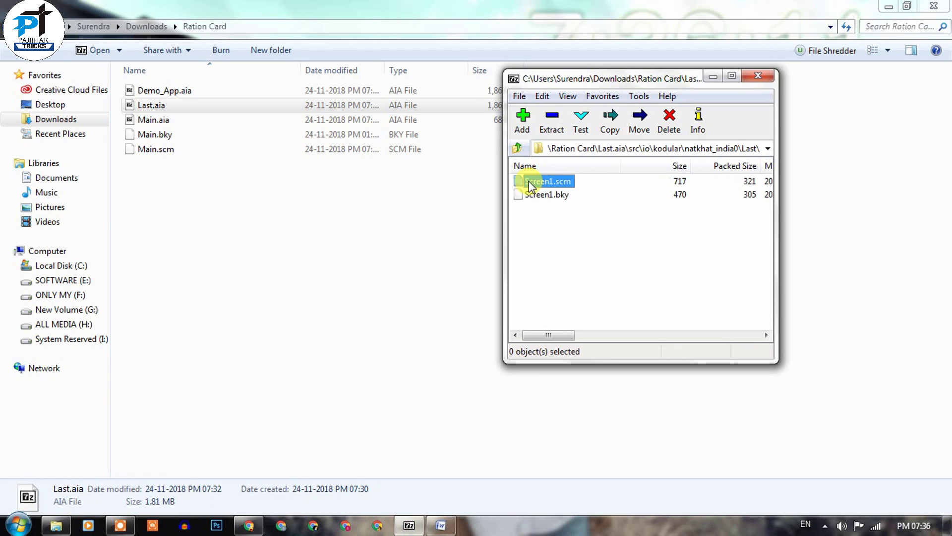
- Extract Screen1.scm and Screen1.bky from Last.aia into the Ration Card folder
left_click(557, 212)
left_click(555, 184, "ctrl")
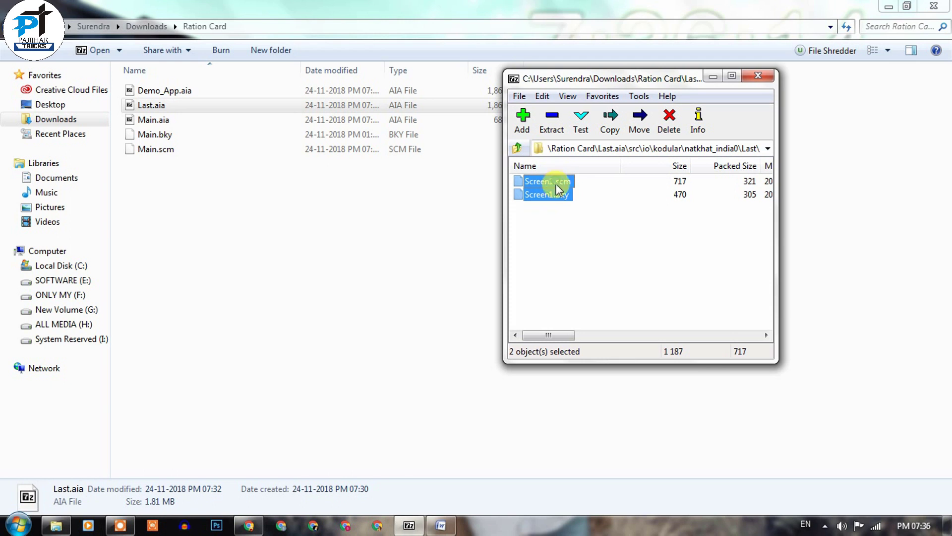
left_click_drag(555, 183, 225, 210)
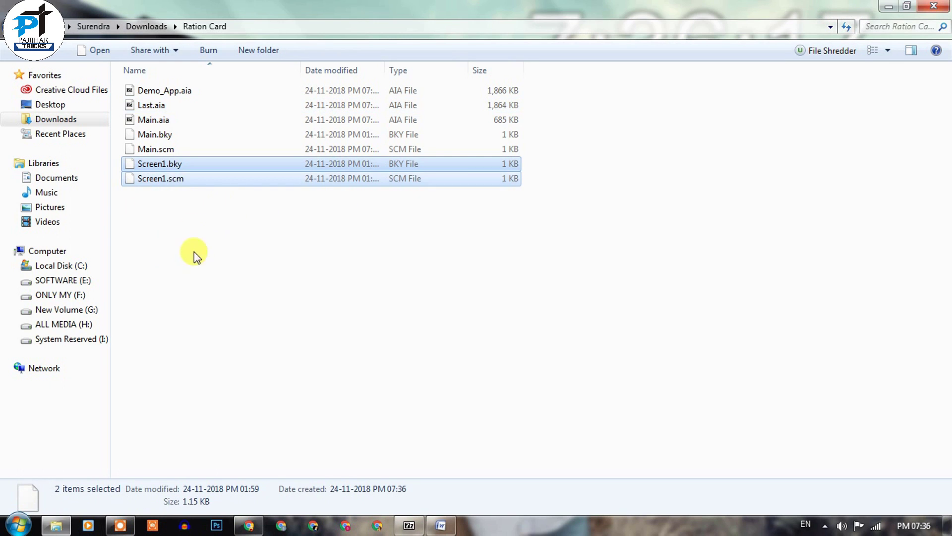
- Check the screen name in the Word list and rename the extracted Screen1.bky and Screen1.scm to Last, keeping their extensions
right_click(170, 179)
left_click(208, 426)
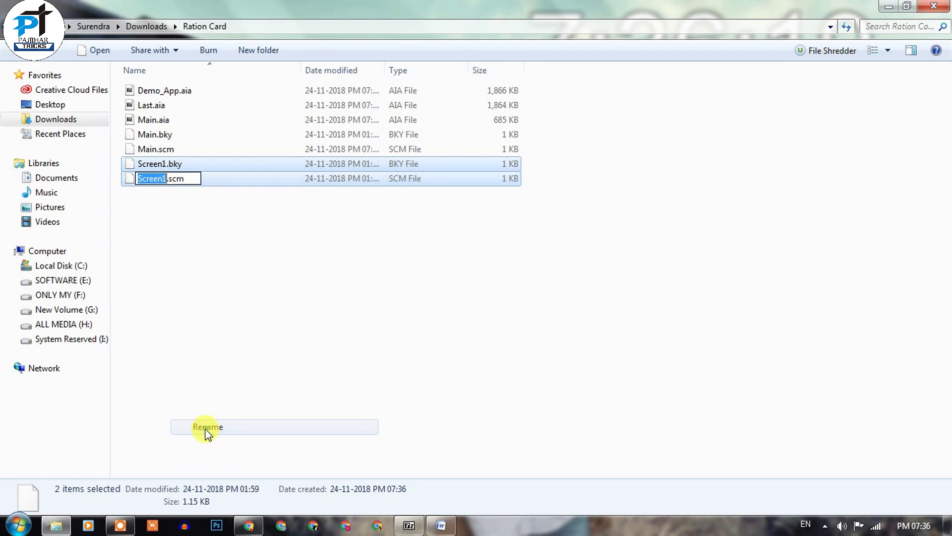
left_click(442, 526)
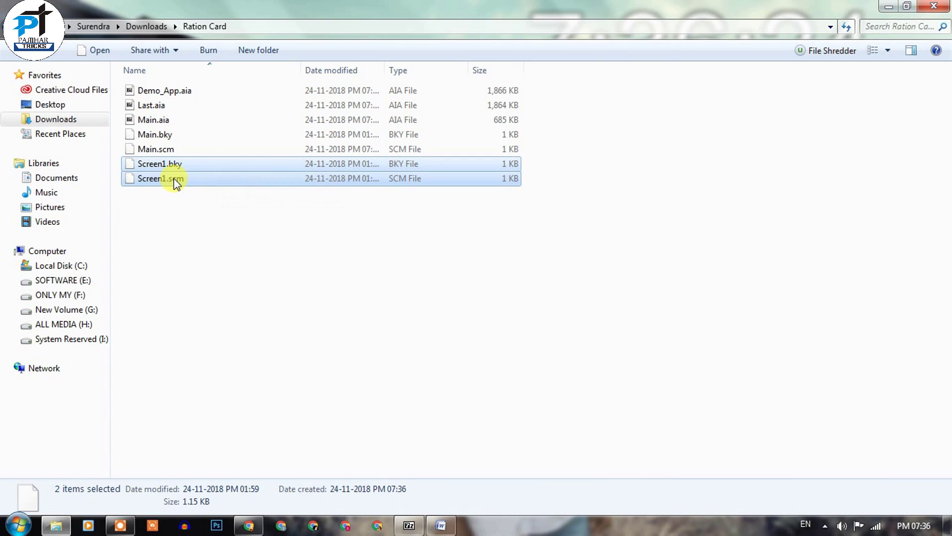
right_click(174, 177)
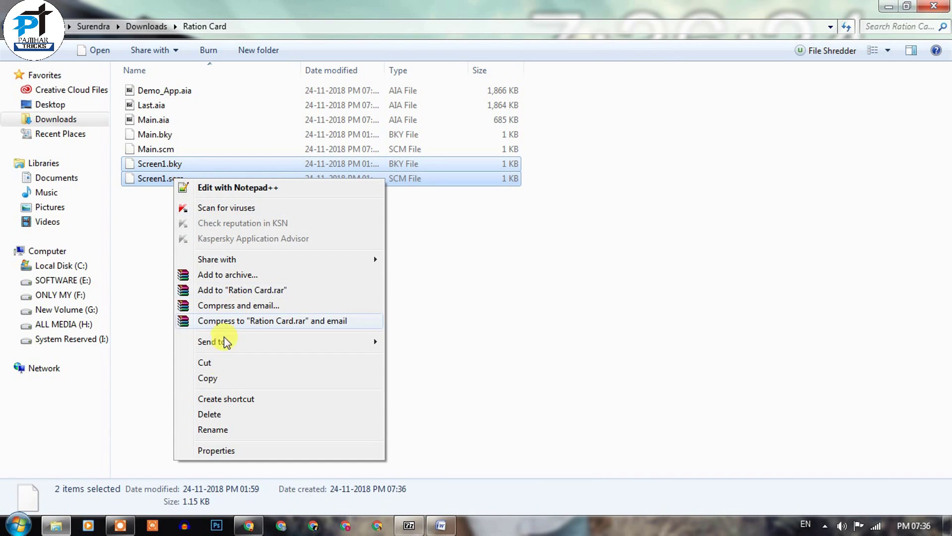
left_click(212, 430)
type("Last.scm")
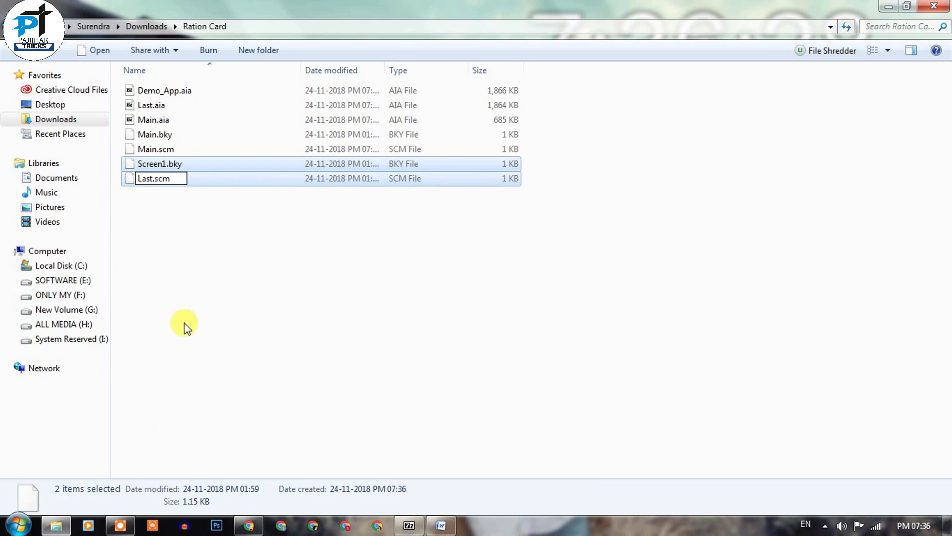
left_click(190, 324)
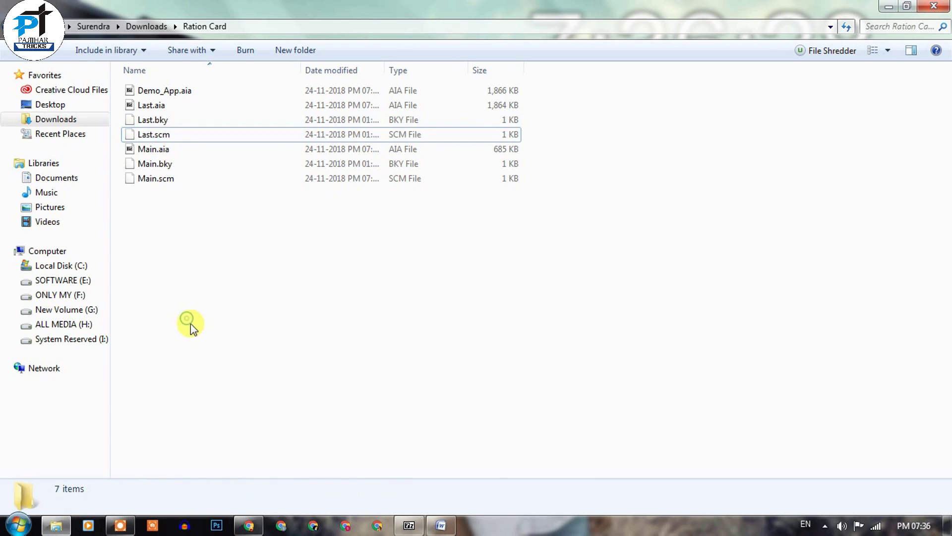
- Open Last.bky and Last.scm together in Notepad++
left_click(156, 134)
left_click(155, 120, "ctrl")
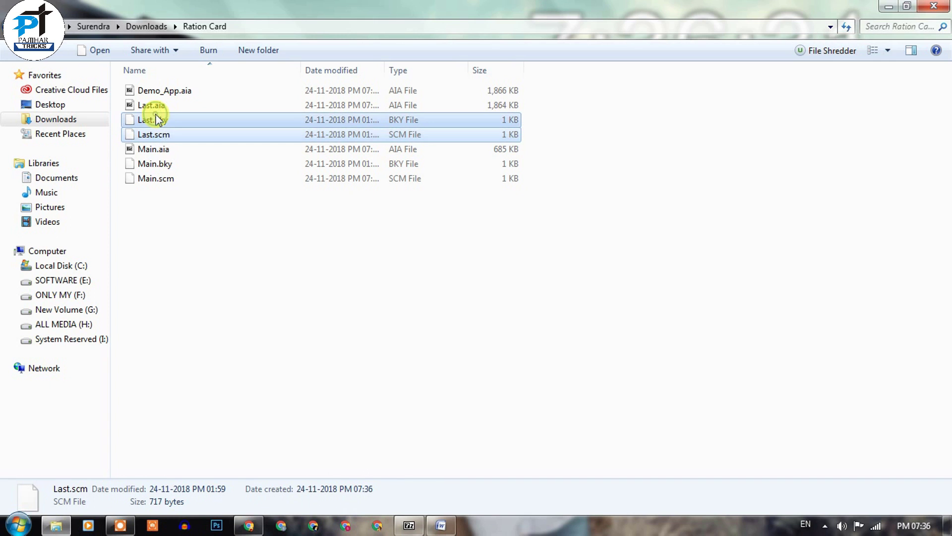
right_click(154, 119)
left_click(192, 122)
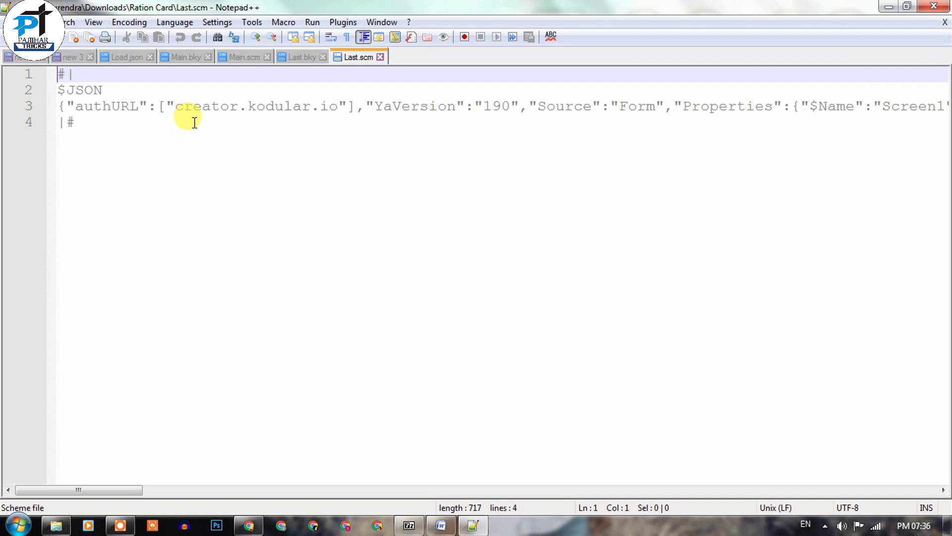
- Run a replacement of all occurrences of Screen1 with Last in Last.bky
left_click(297, 58)
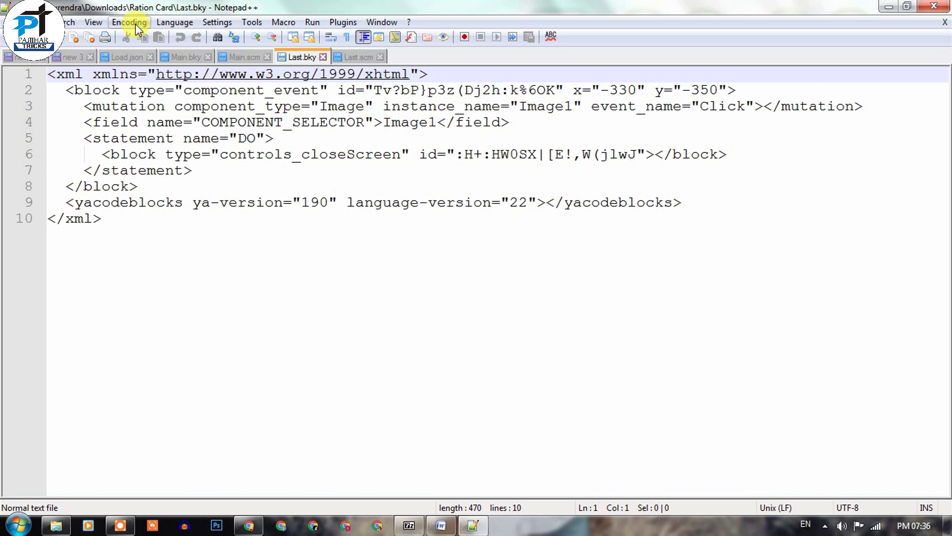
left_click(68, 24)
left_click(85, 159)
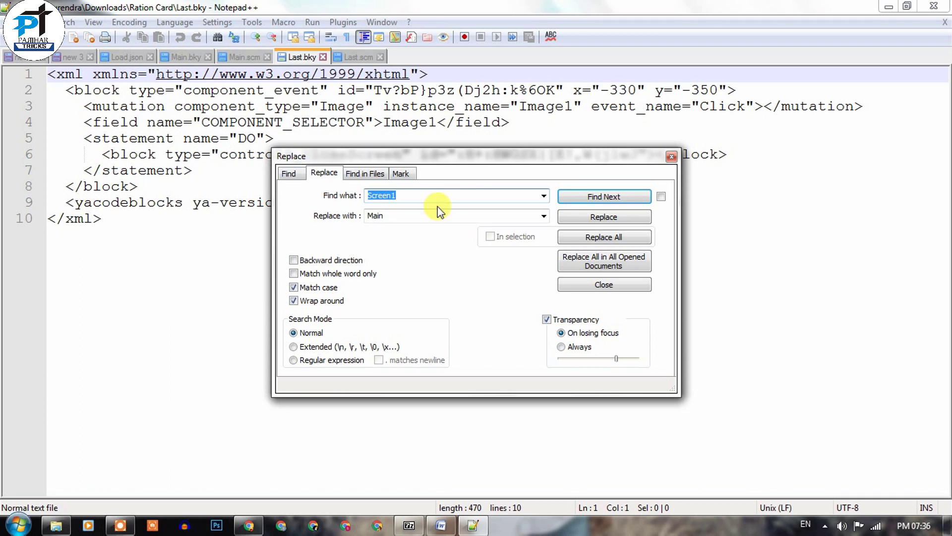
left_click(402, 196)
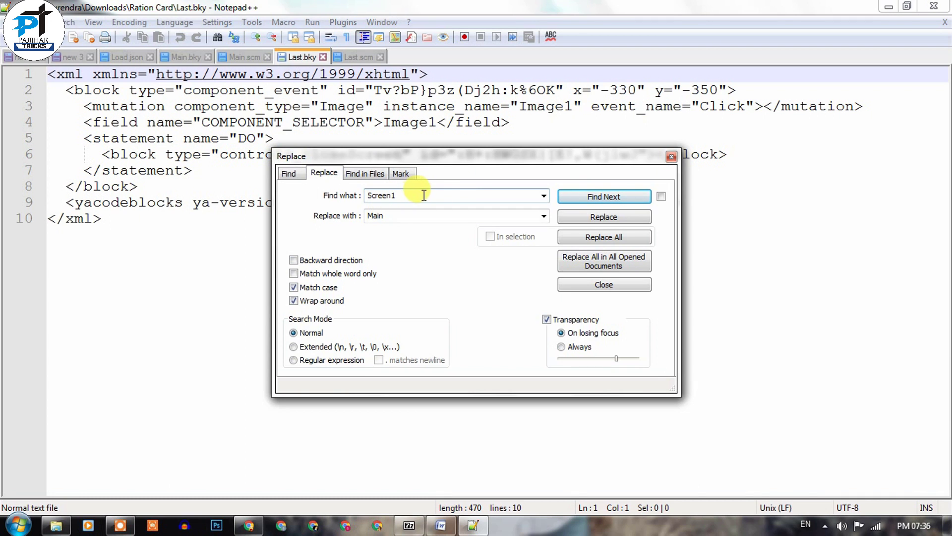
double_click(391, 217)
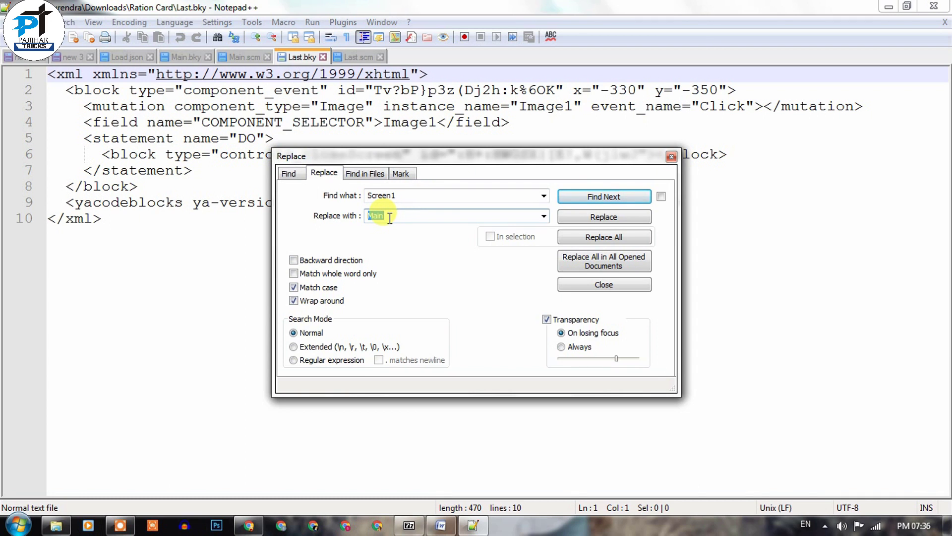
type("Last")
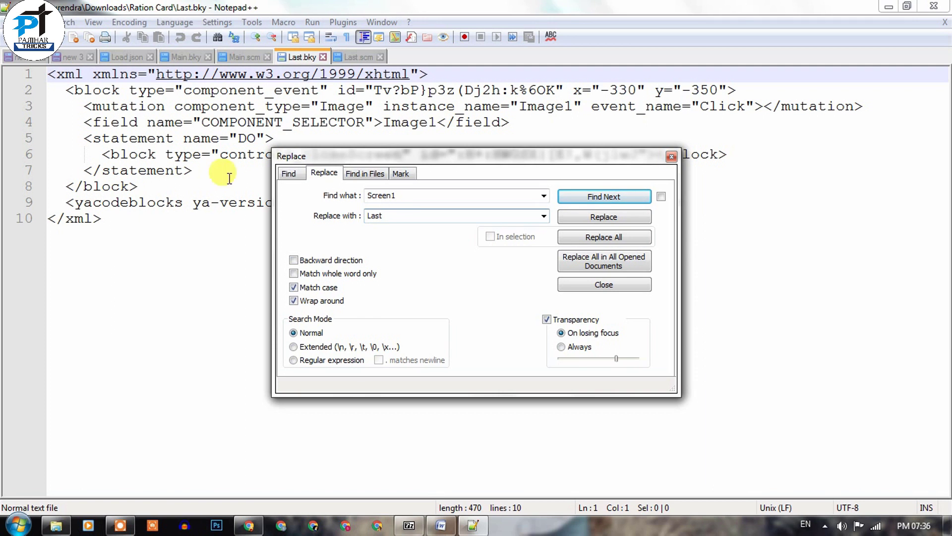
left_click(600, 238)
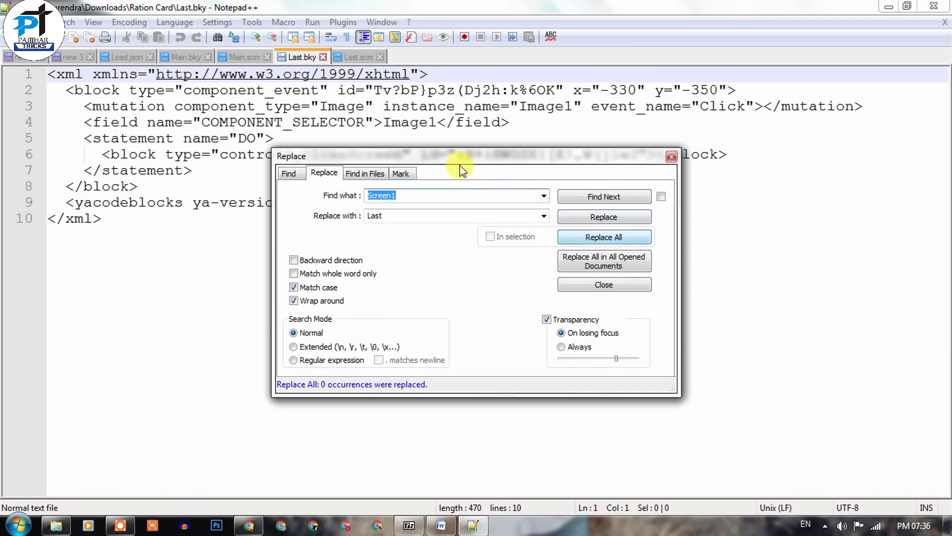
- Replace all occurrences of Screen1 with Last in Last.scm, save the file and leave Notepad++
left_click(358, 57)
left_click(628, 248)
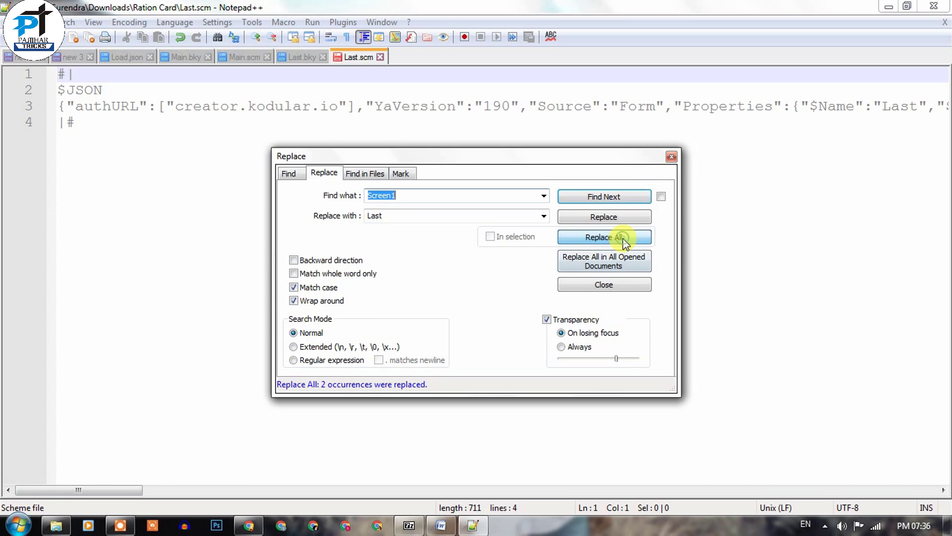
left_click(672, 157)
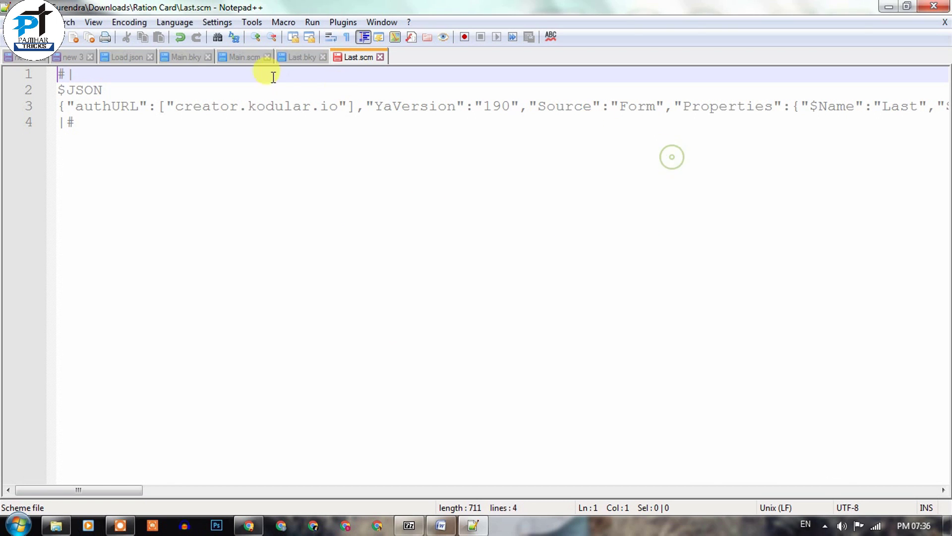
right_click(338, 57)
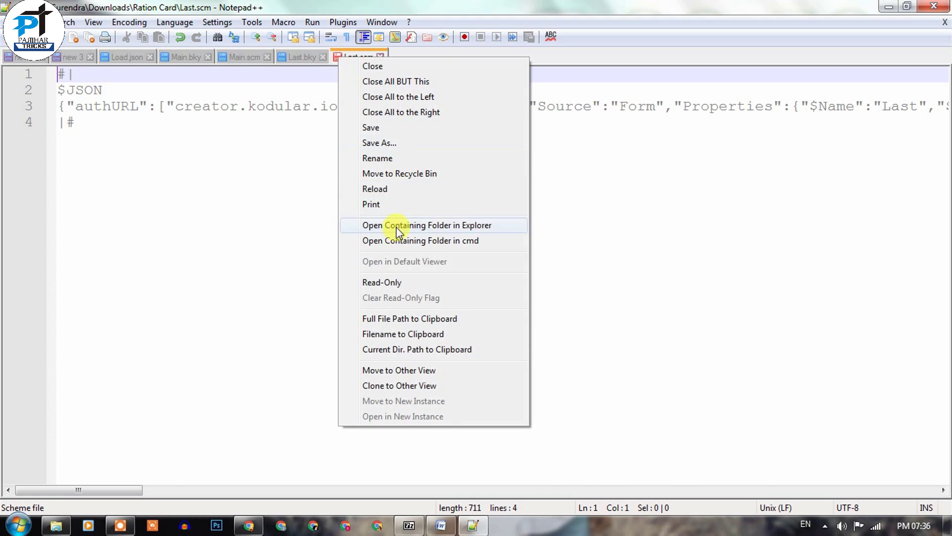
left_click(403, 129)
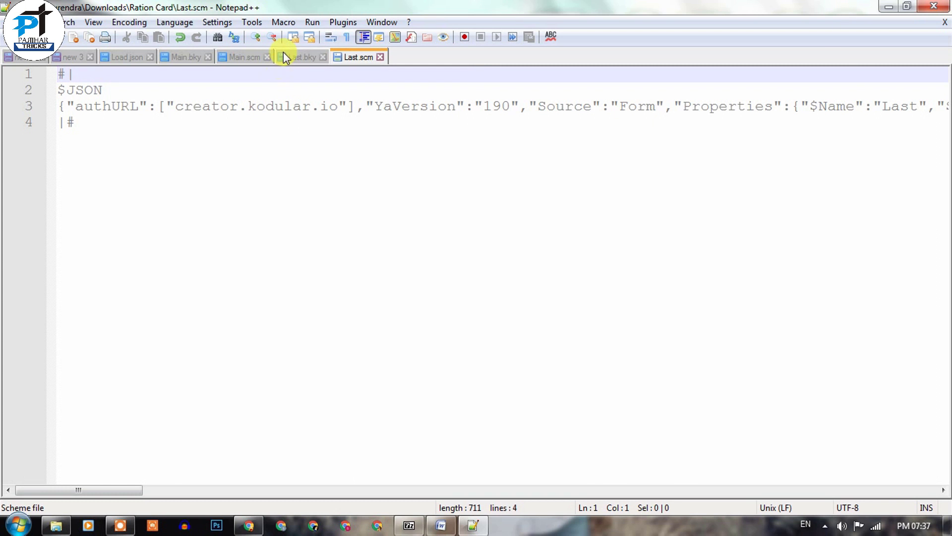
left_click(895, 11)
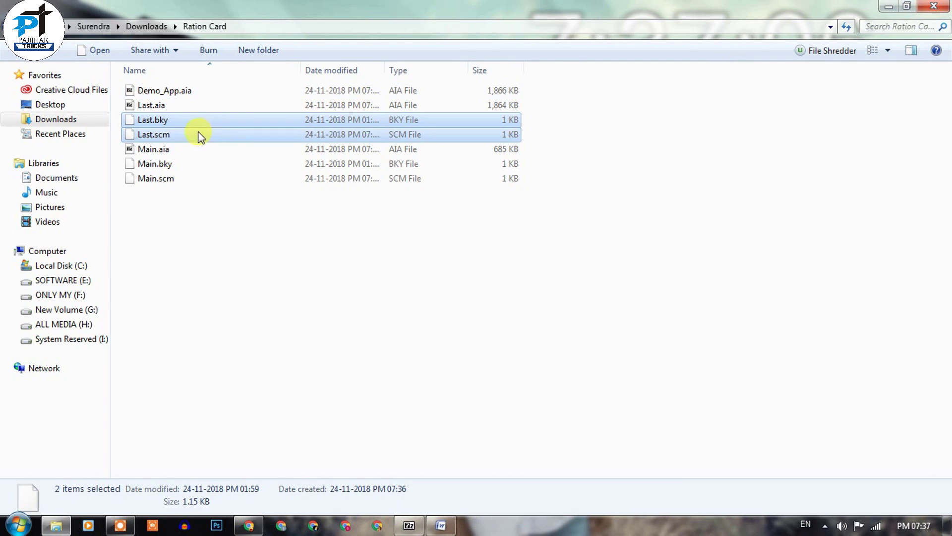
left_click(156, 163)
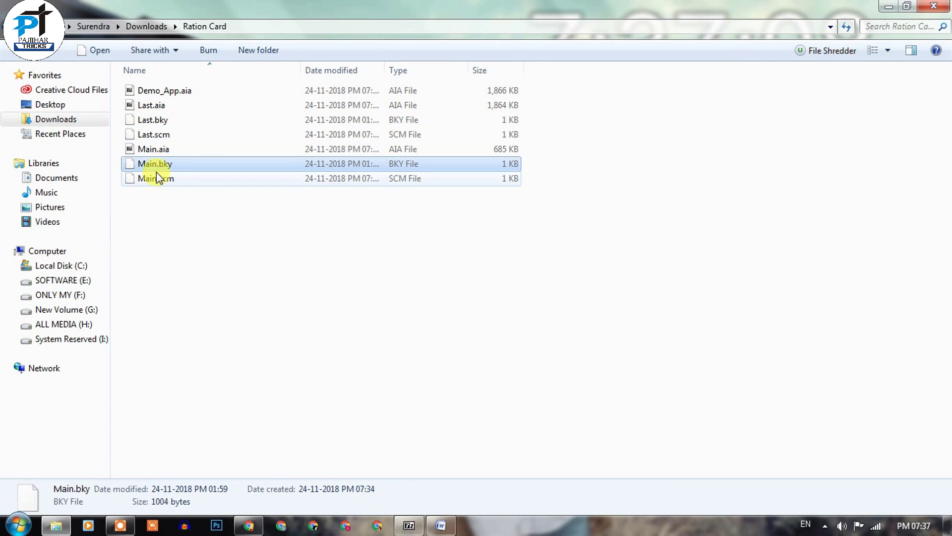
left_click(157, 178, "ctrl")
left_click(157, 132, "ctrl")
left_click(159, 119, "ctrl")
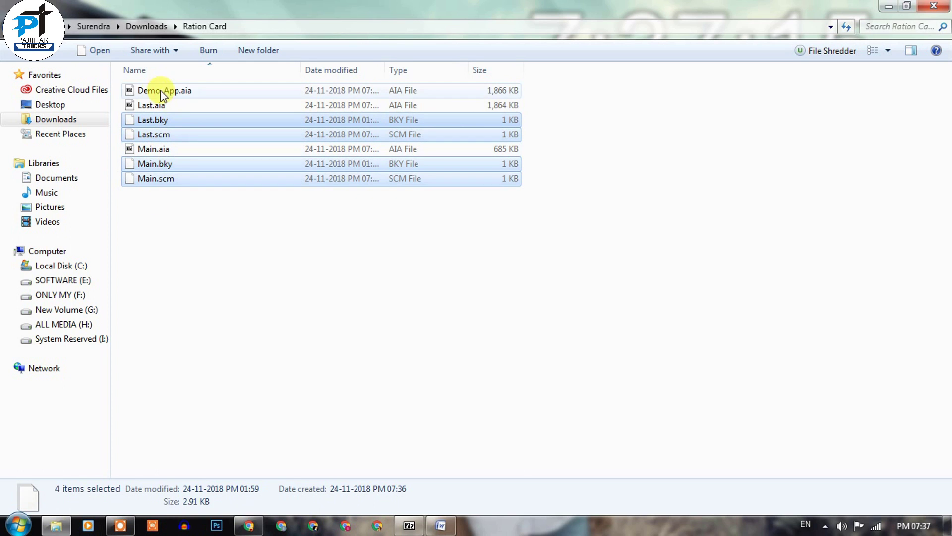
- Close the Last.aia archive and browse Demo_App.aia in 7-Zip through src\io\kodular to the folder containing Screen1
left_click(410, 527)
left_click(761, 75)
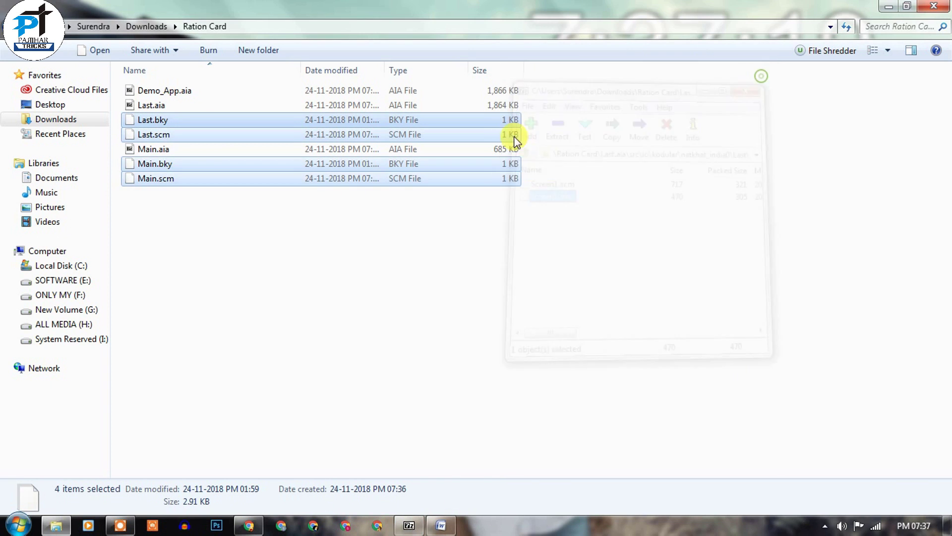
left_click(272, 199)
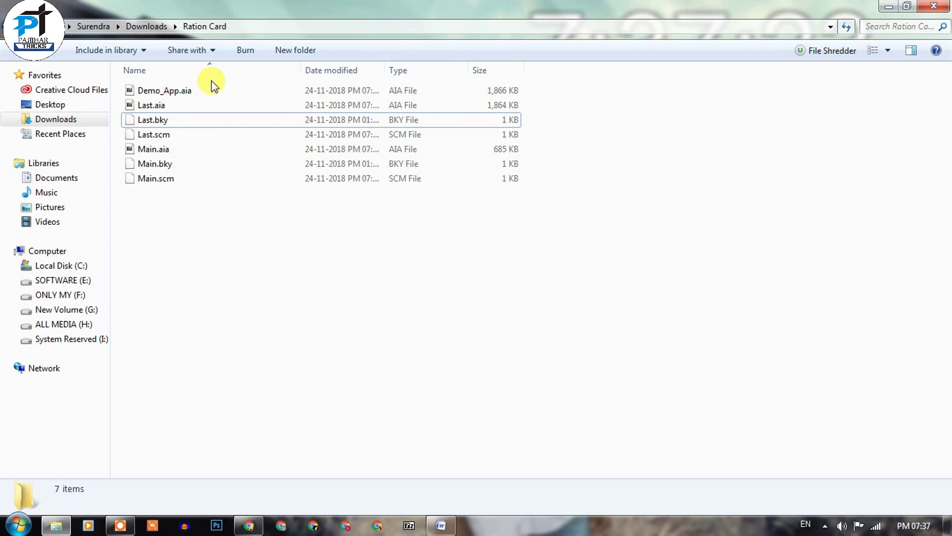
double_click(183, 94)
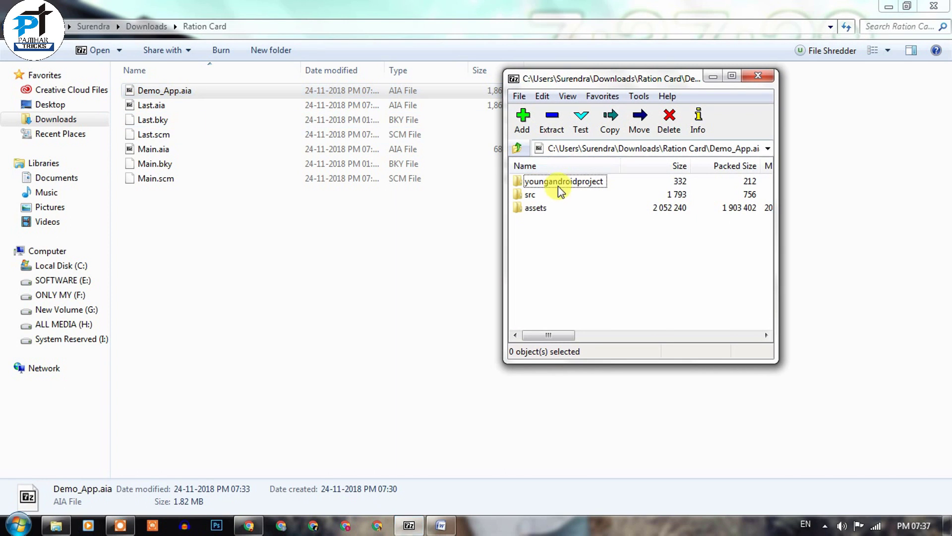
double_click(530, 194)
double_click(529, 182)
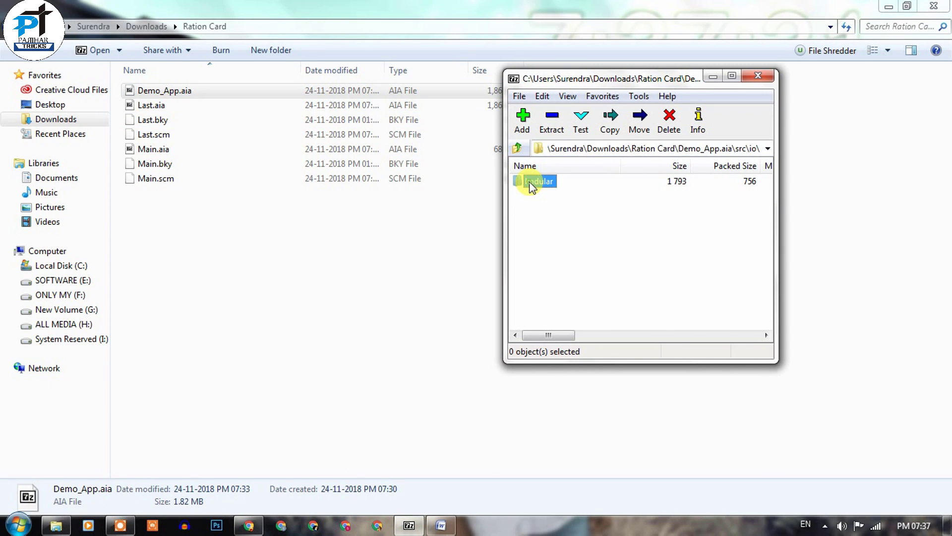
double_click(532, 184)
double_click(540, 182)
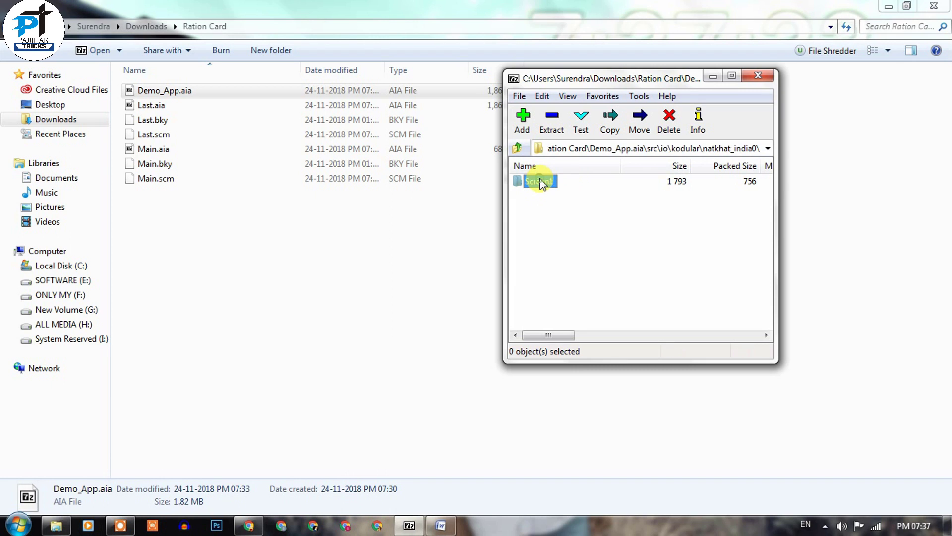